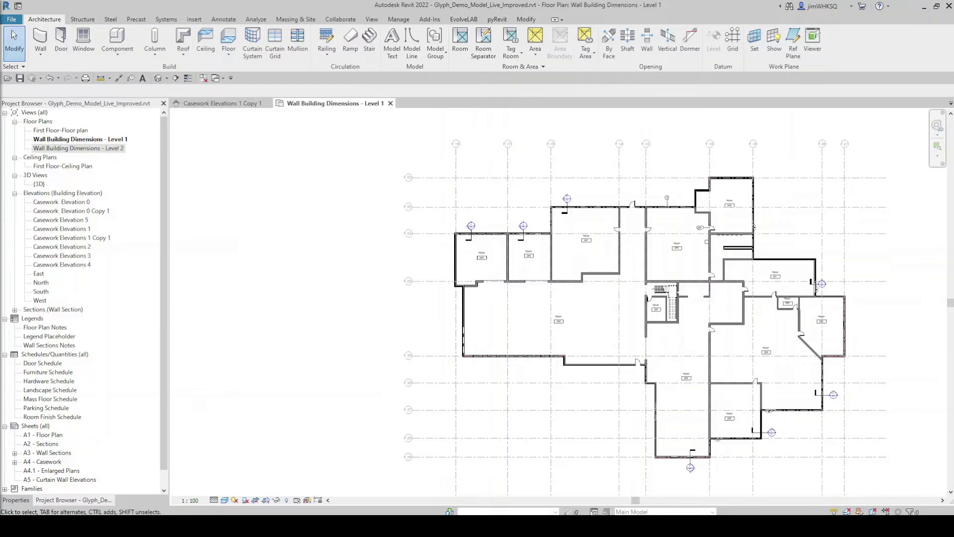
# Open the EvolveLAB Glyph add-in and move its window slightly over the floor plan view.
pyautogui.click(464, 20)
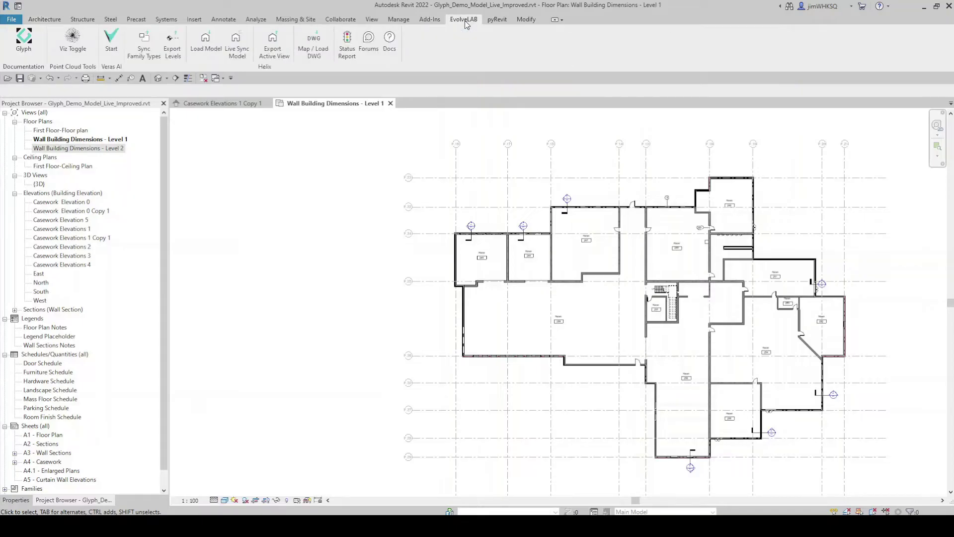
pyautogui.click(22, 46)
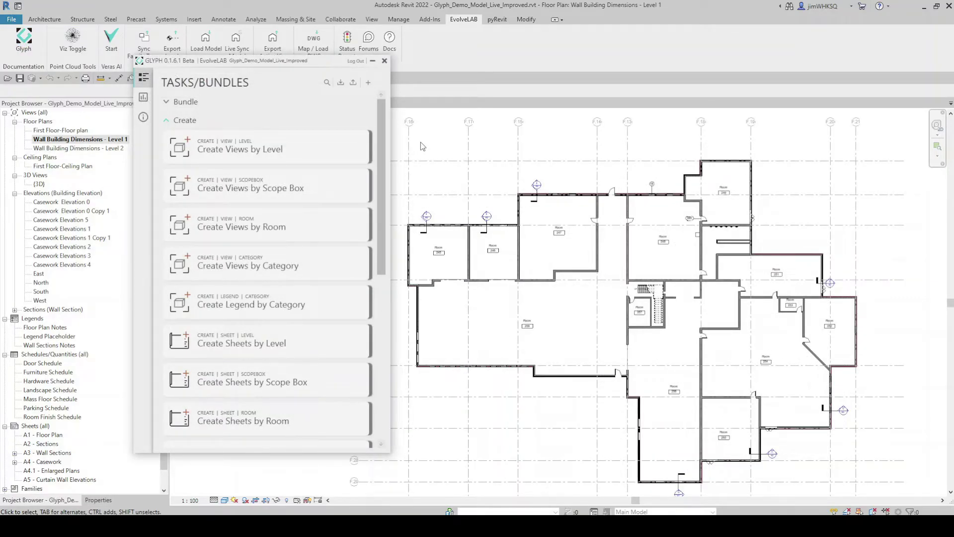
pyautogui.moveTo(321, 60); pyautogui.dragTo(326, 71)
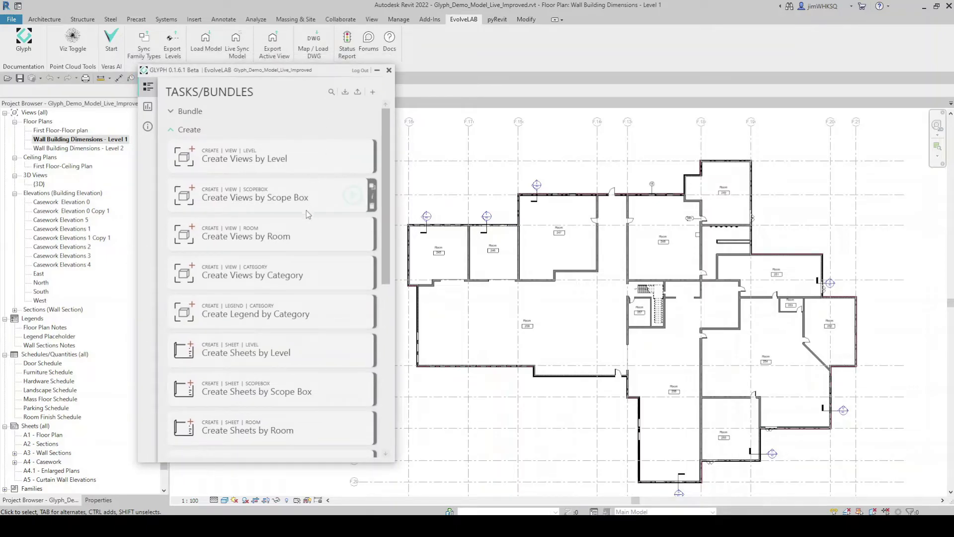
# Collapse the Create, Dimension, Tag, Import and Place groups in the Glyph task list.
pyautogui.moveTo(302, 231)
pyautogui.click(171, 130)
pyautogui.click(171, 149)
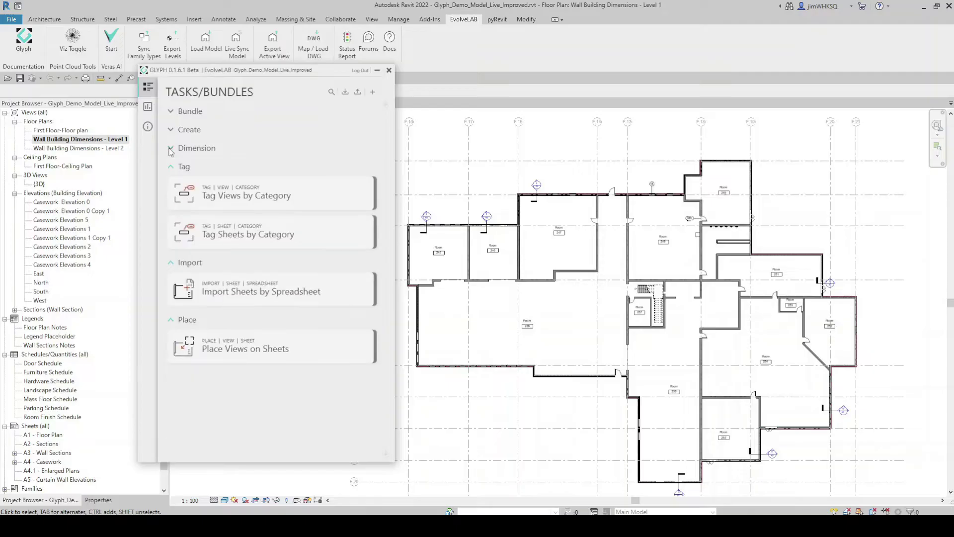
pyautogui.click(171, 167)
pyautogui.click(172, 185)
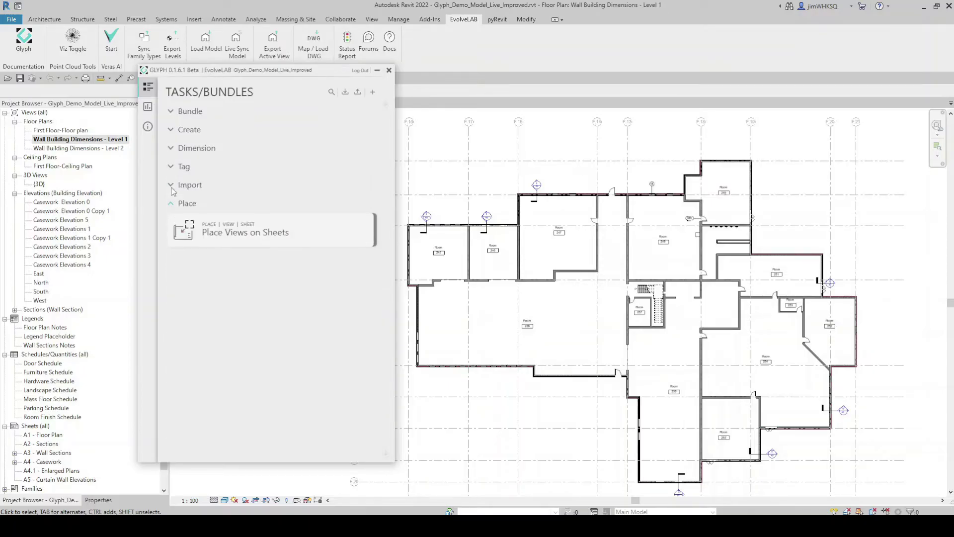
pyautogui.click(172, 205)
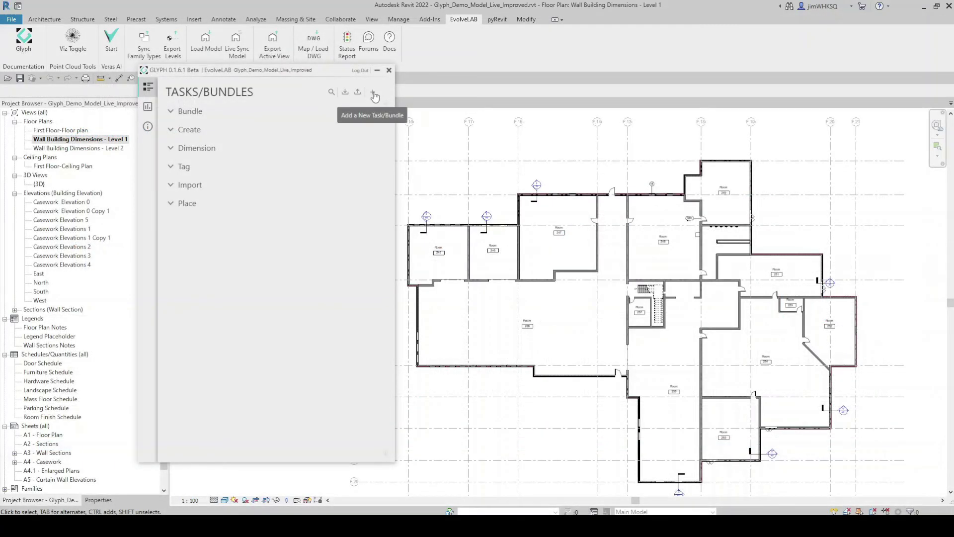
# Create a task named "Create View by Scopebox - NEW" with action Create, object View and reference ScopeBox.
pyautogui.click(374, 92)
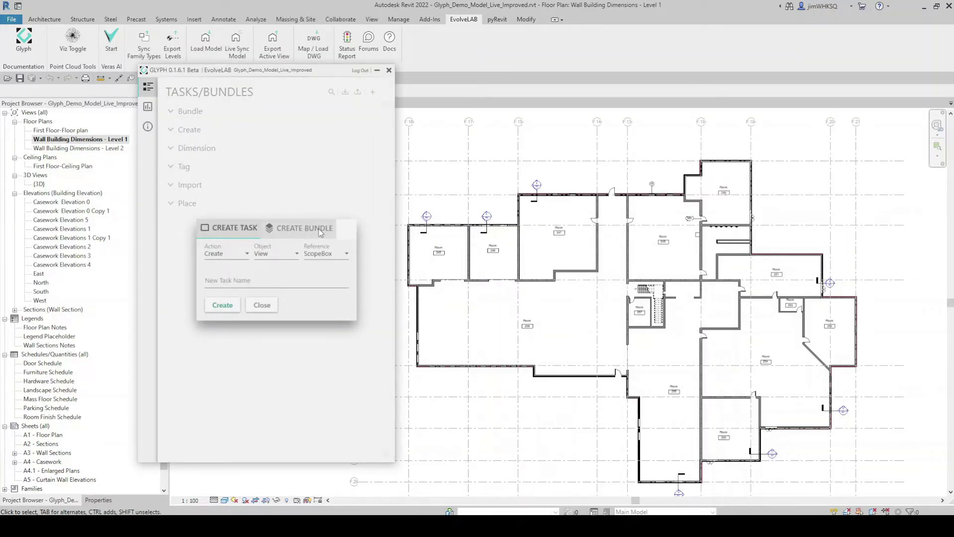
pyautogui.click(247, 254)
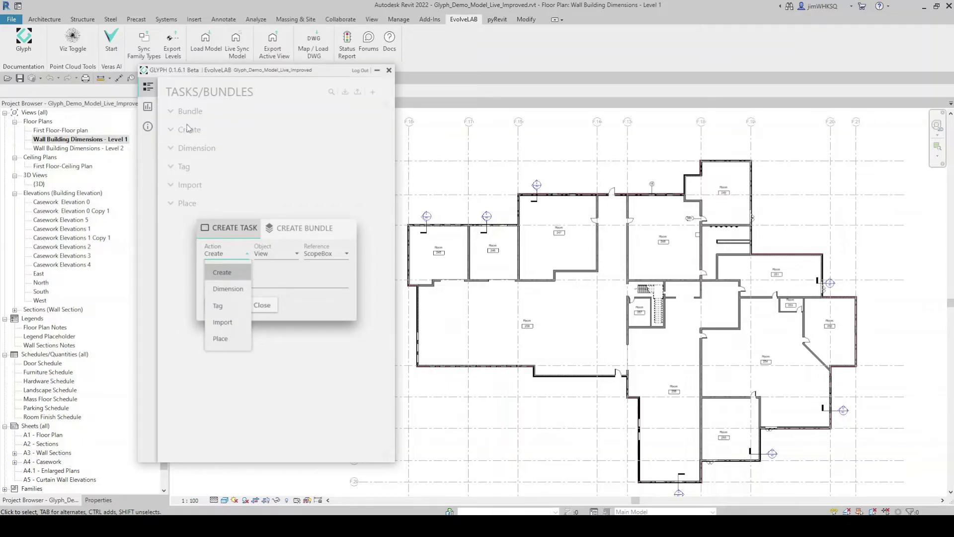
pyautogui.click(221, 272)
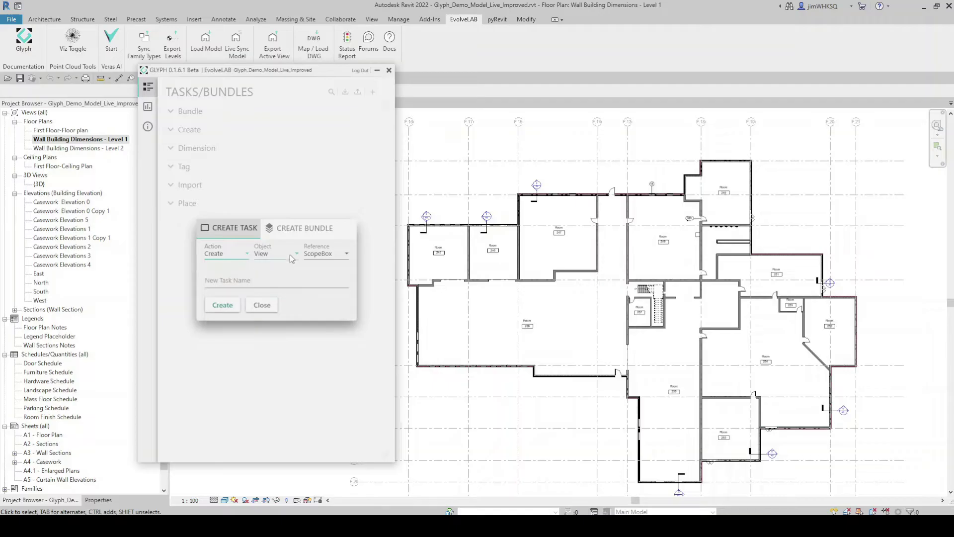
pyautogui.click(290, 254)
pyautogui.click(326, 254)
pyautogui.click(326, 254)
pyautogui.click(326, 289)
pyautogui.click(217, 281)
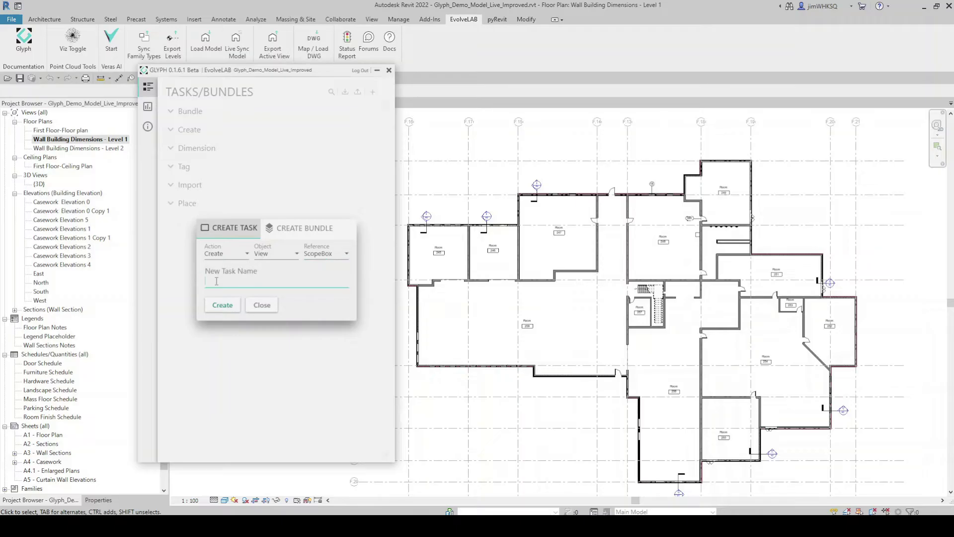
pyautogui.write('Create View by Scopebox - NEW')
pyautogui.click(223, 307)
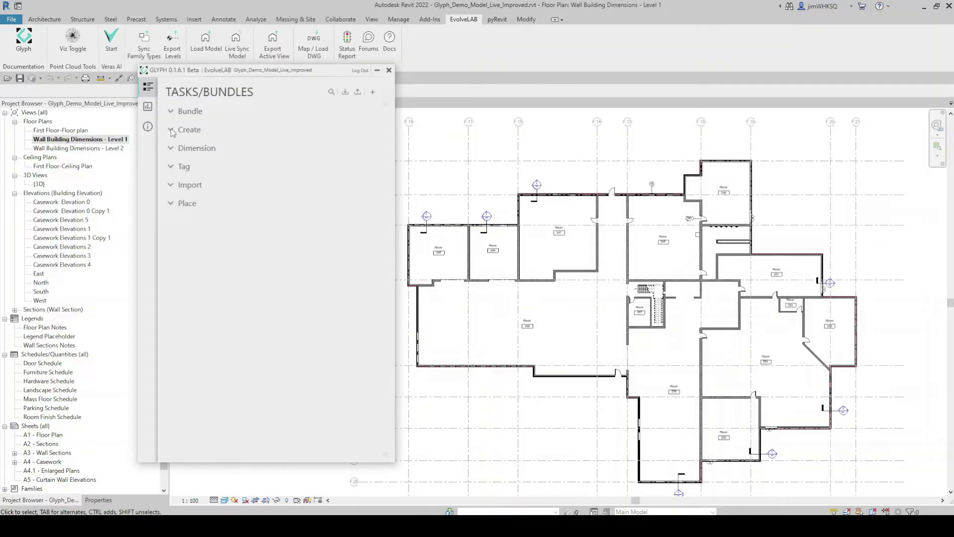
# Find the "Create View by Scopebox - NEW" task in the Create group and open its task settings.
pyautogui.click(172, 130)
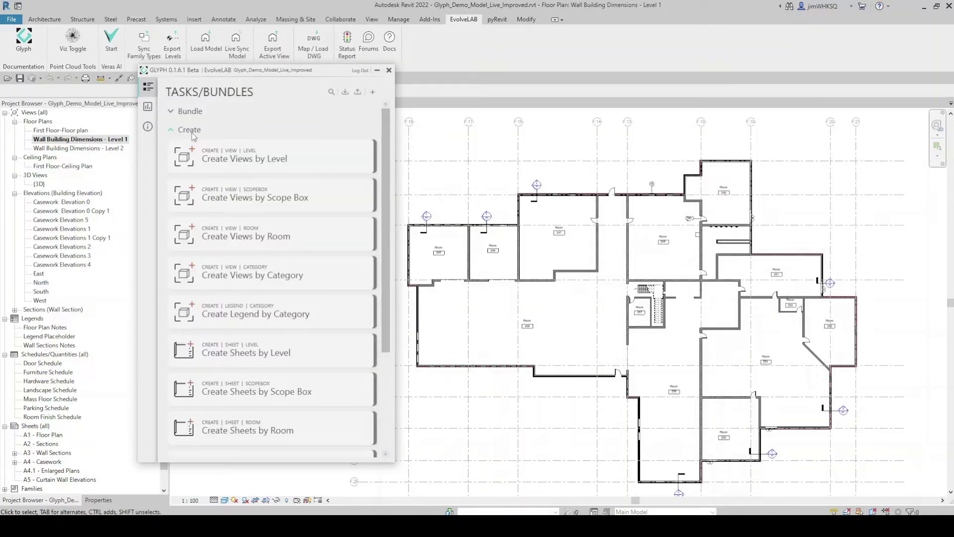
pyautogui.scroll(-3, 277, 278)
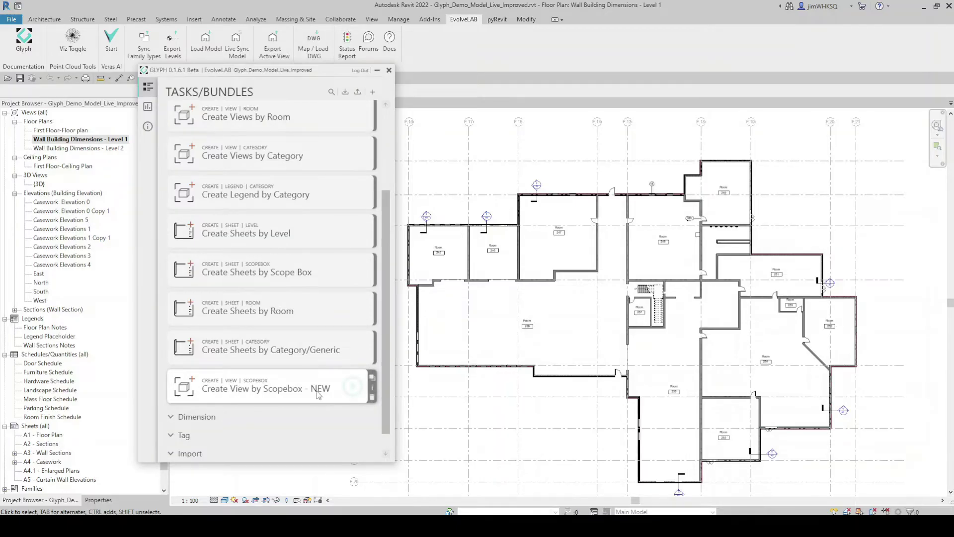
pyautogui.click(301, 392)
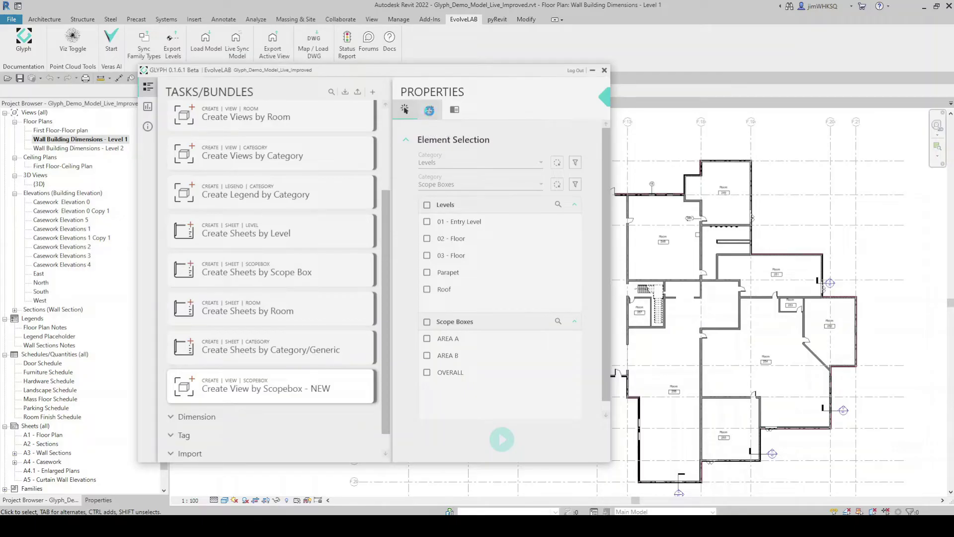
pyautogui.click(430, 111)
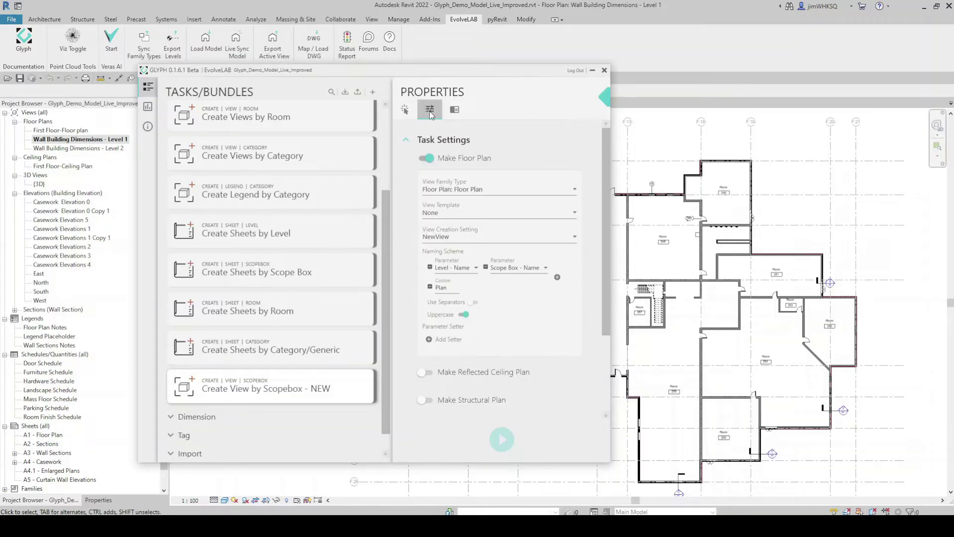
# Toggle Make Floor Plan off and on again, using view family type Floor Plan: Floor Plan and view template None.
pyautogui.click(426, 159)
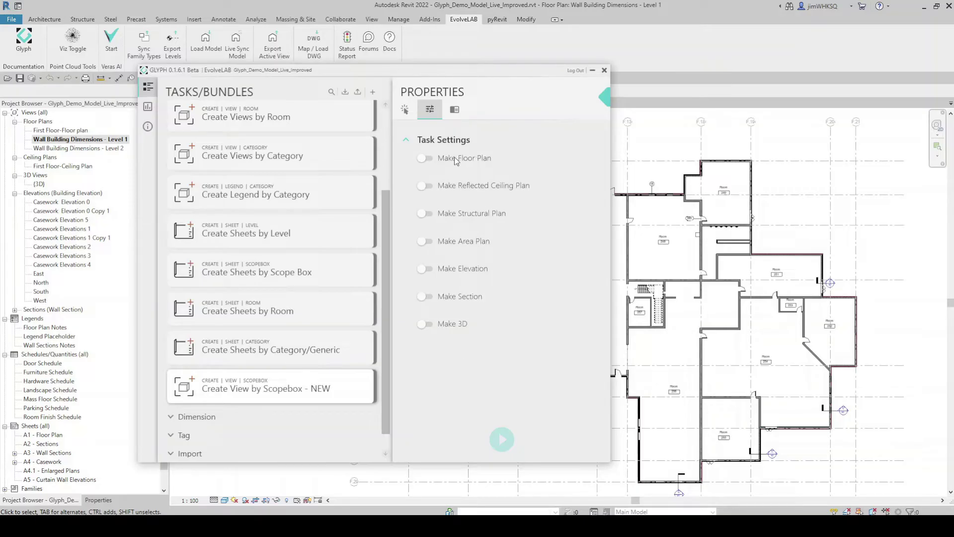
pyautogui.click(423, 158)
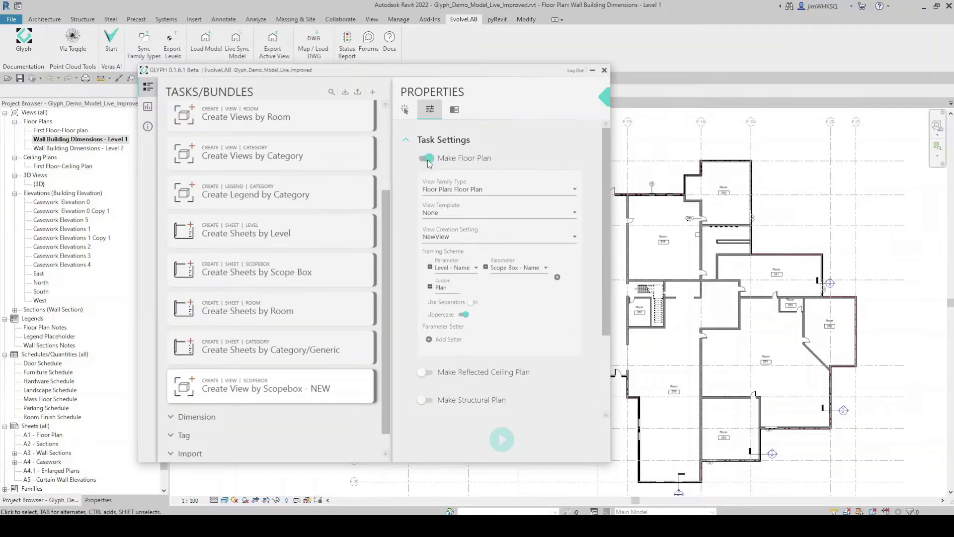
pyautogui.click(575, 190)
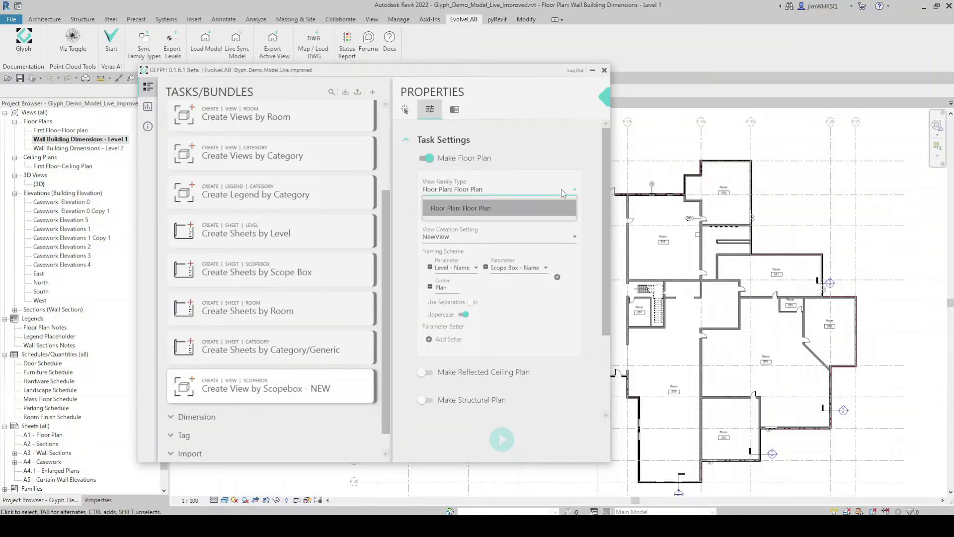
pyautogui.click(479, 208)
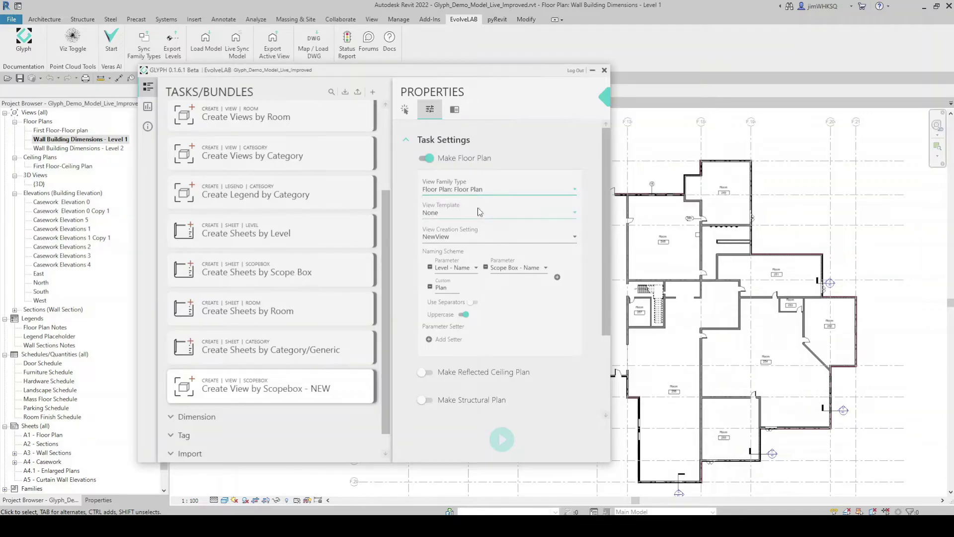
pyautogui.click(567, 217)
pyautogui.moveTo(569, 263)
pyautogui.mouseDown()
pyautogui.moveTo(575, 297)
pyautogui.moveTo(573, 254)
pyautogui.mouseUp()
pyautogui.click(494, 233)
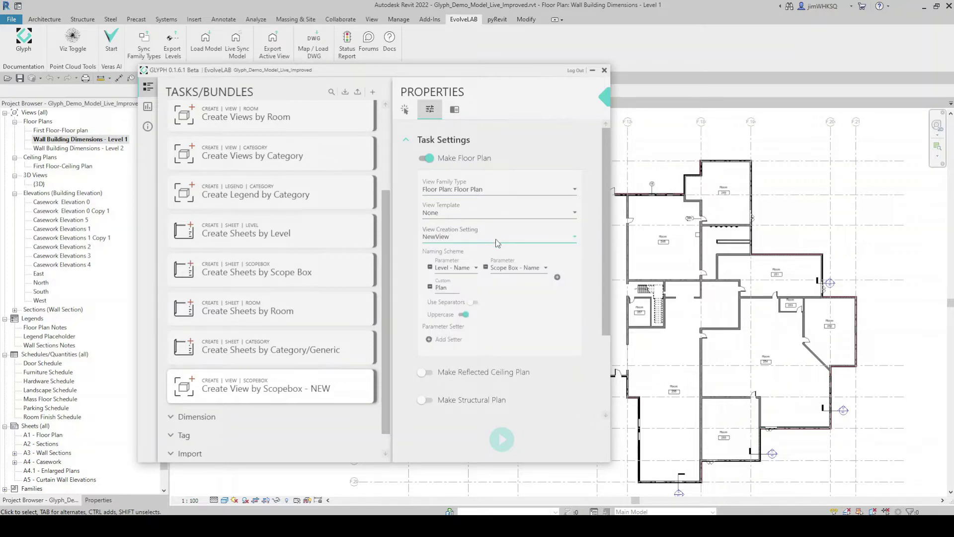
# Try the Dependent view creation setting, look through its parent view choices, and return the setting to NewView.
pyautogui.click(529, 240)
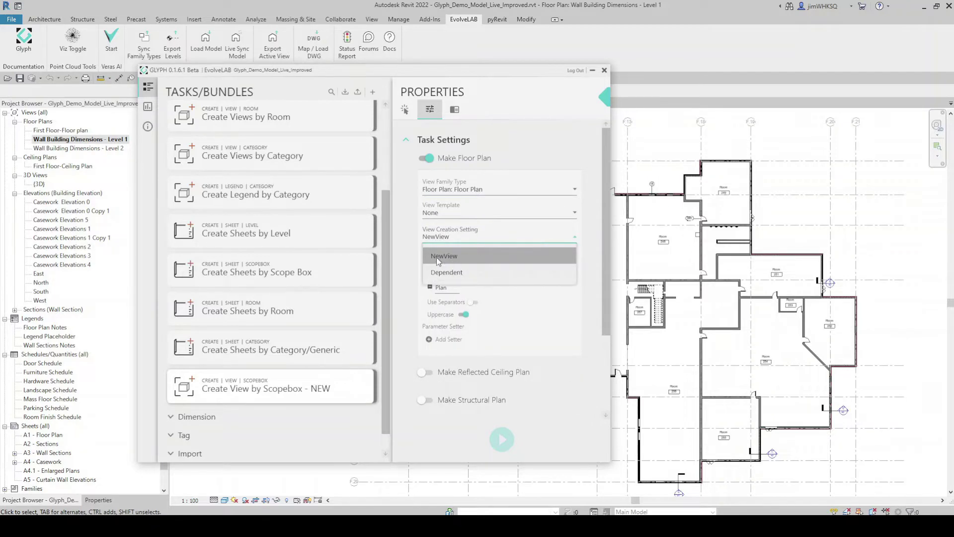
pyautogui.click(449, 274)
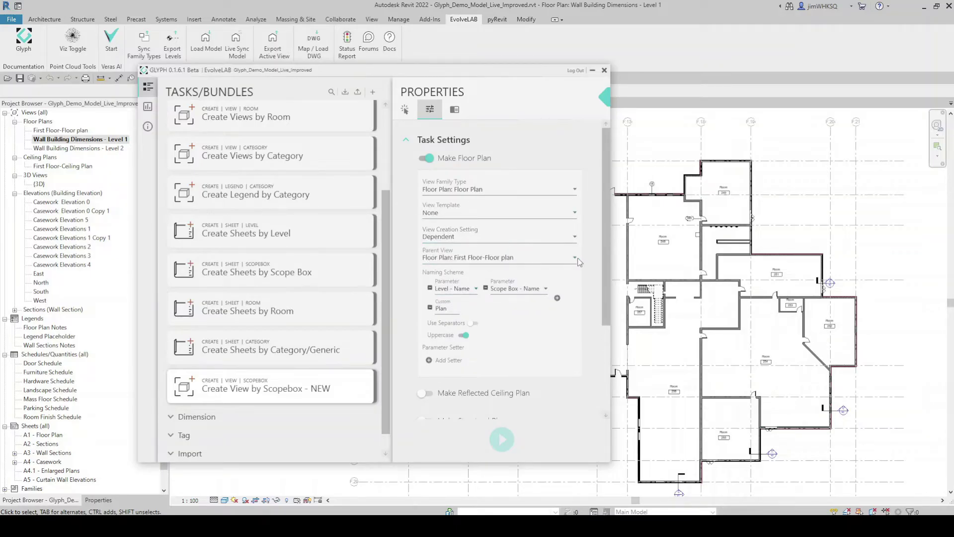
pyautogui.click(469, 258)
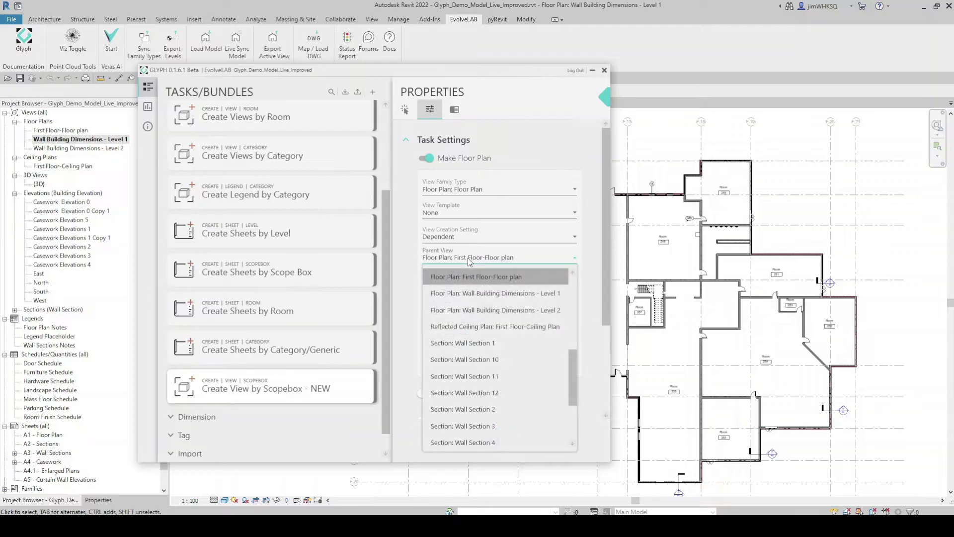
pyautogui.click(468, 258)
pyautogui.click(453, 237)
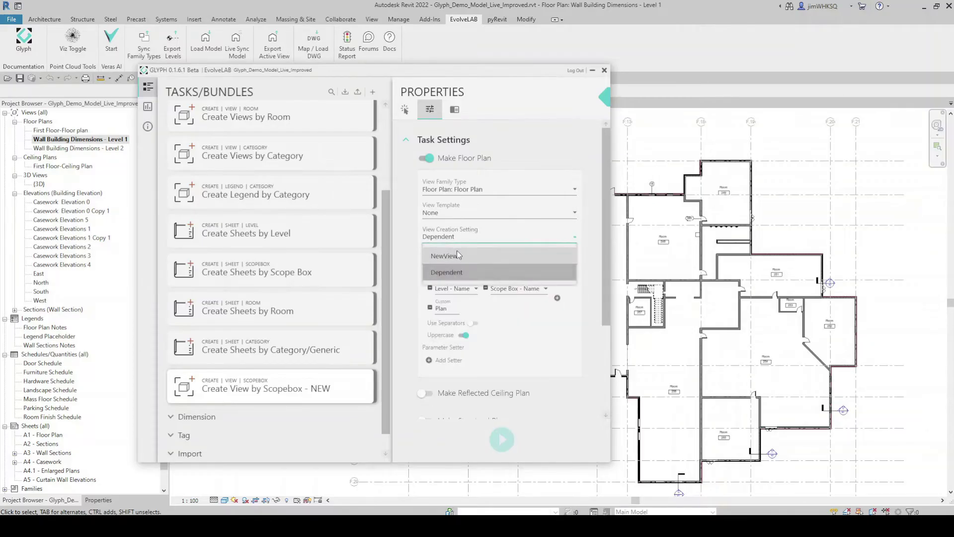
pyautogui.click(455, 251)
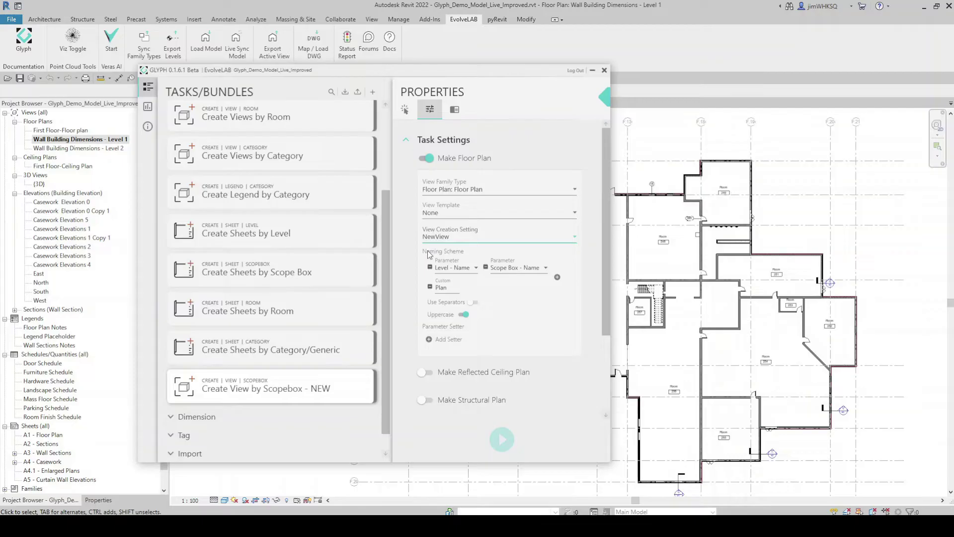
# Choose Level - Name and Scope Box - Name as the two parameters of the floor plan naming scheme.
pyautogui.click(471, 268)
pyautogui.click(474, 268)
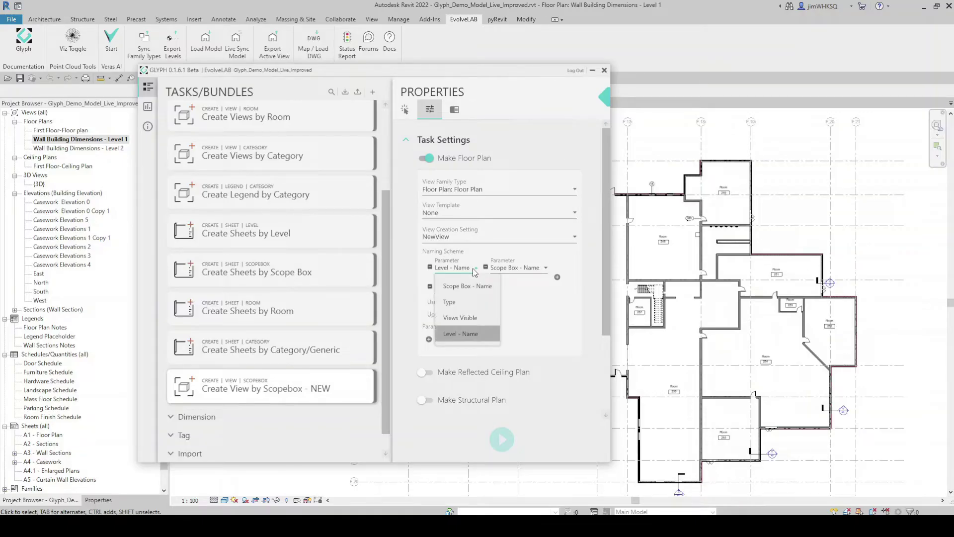
pyautogui.click(458, 334)
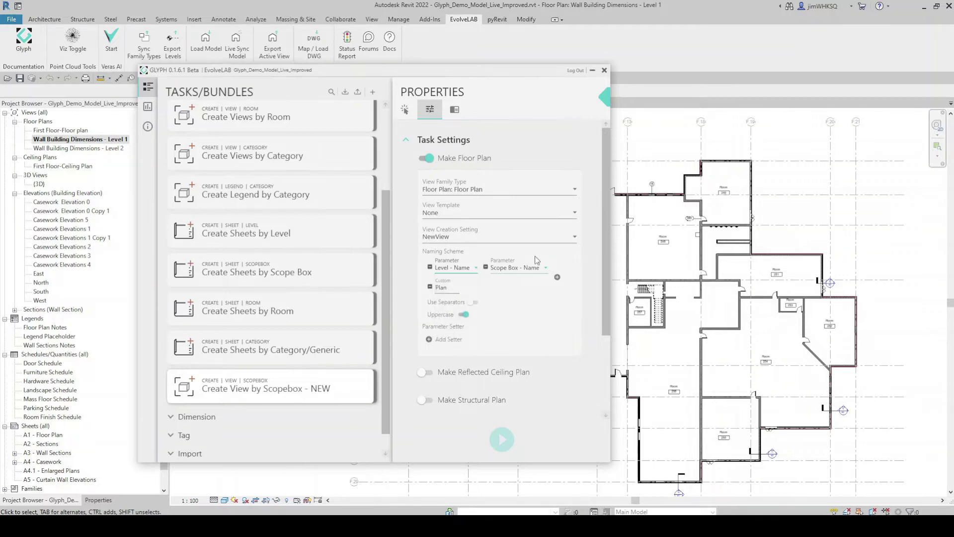
pyautogui.click(547, 268)
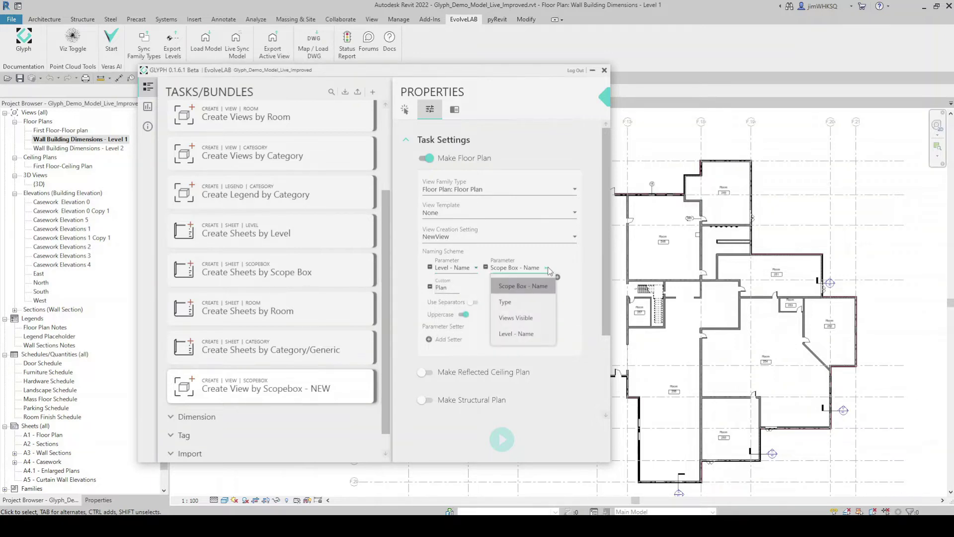
pyautogui.click(530, 286)
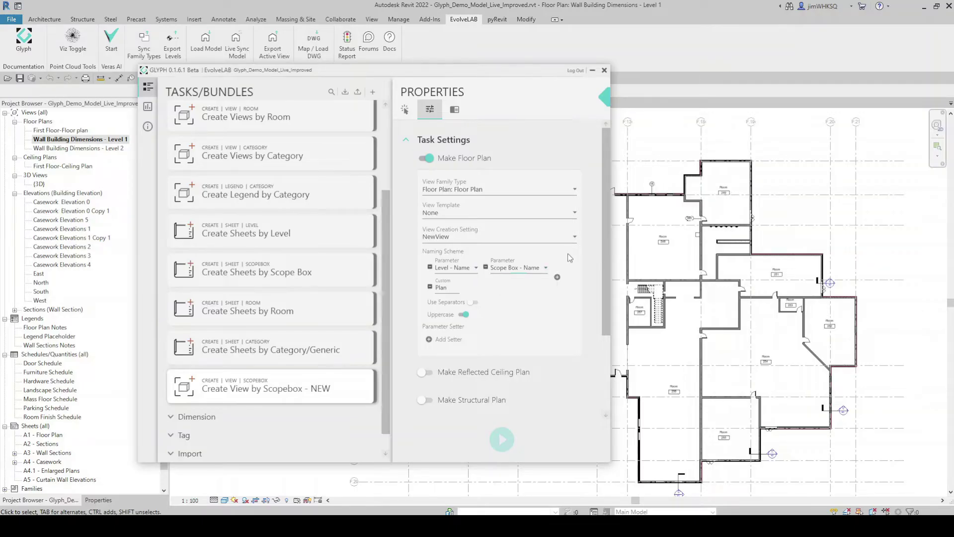
# Add another custom text unit to the floor plan naming scheme after "Plan".
pyautogui.click(438, 288)
pyautogui.click(558, 278)
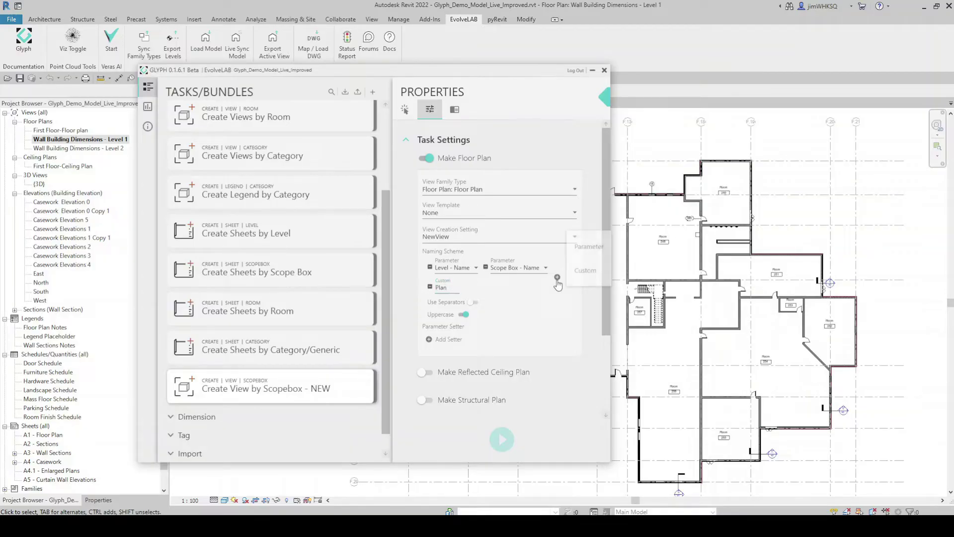
pyautogui.click(585, 270)
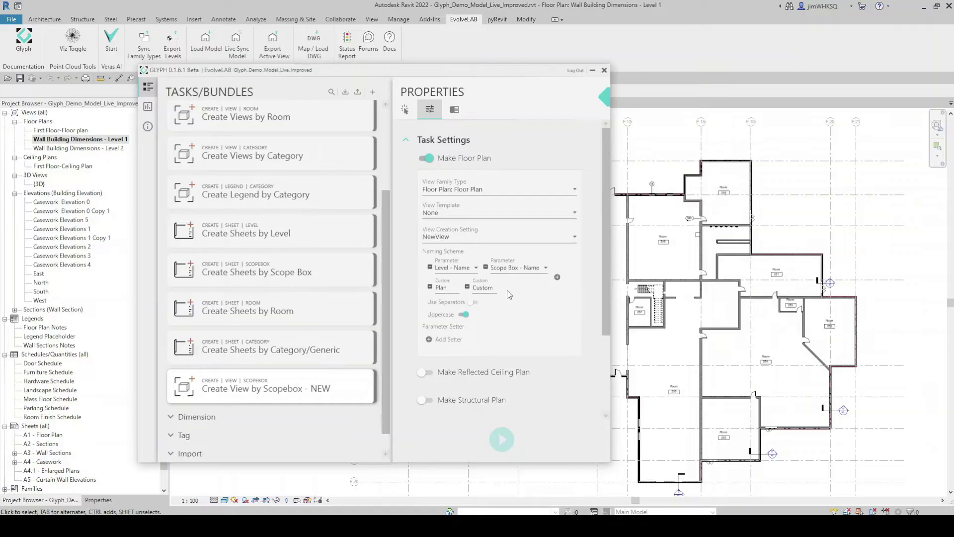
# Try adding another parameter unit to the naming scheme and delete it again.
pyautogui.click(557, 277)
pyautogui.click(590, 247)
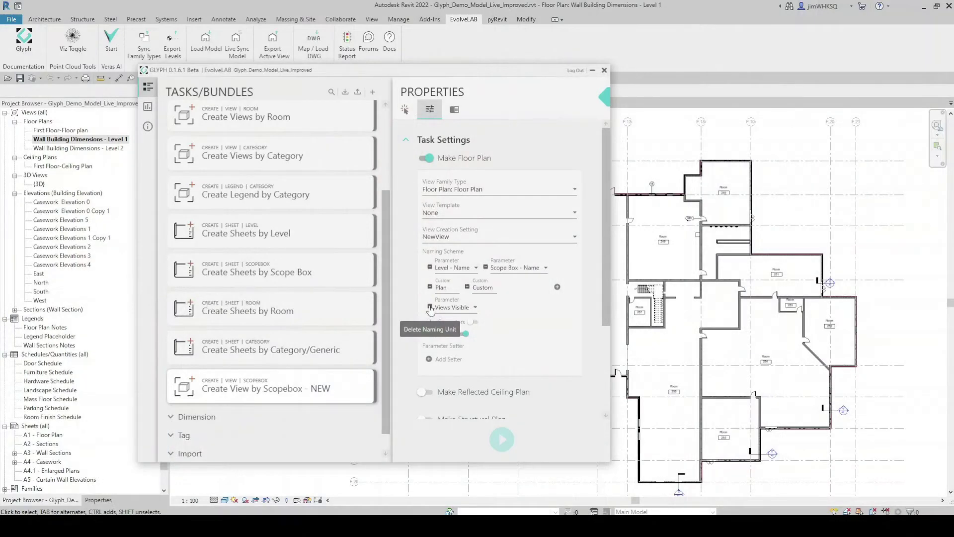
pyautogui.click(430, 308)
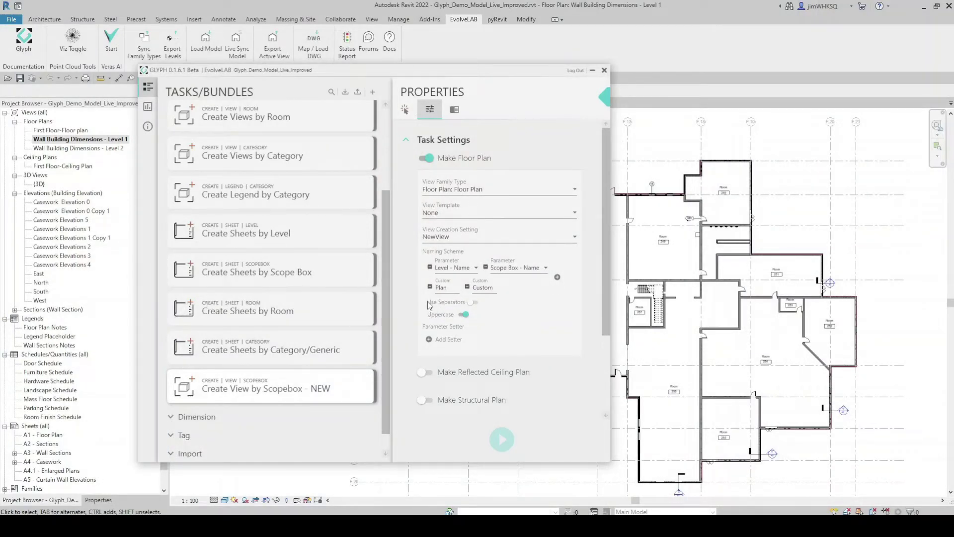
# Turn on separators for the naming scheme and clear the underscore so the separator is blank.
pyautogui.click(473, 303)
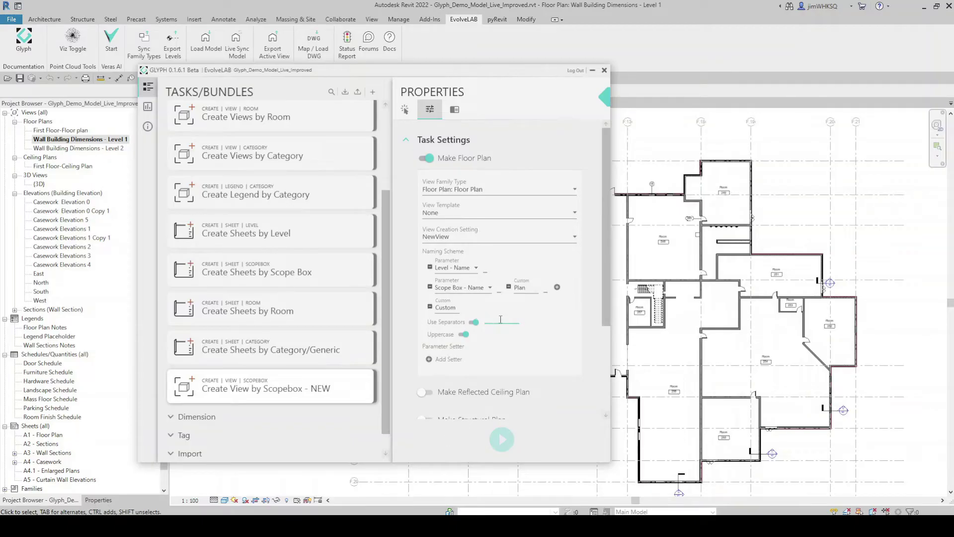
pyautogui.press('Delete')
pyautogui.write('_')
pyautogui.press('BackSpace')
pyautogui.scroll(-2, 493, 298)
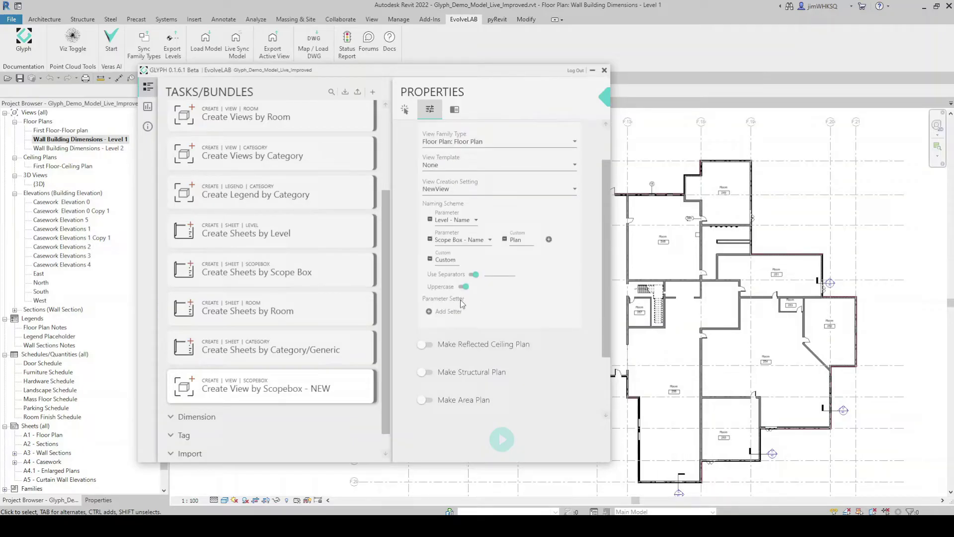
# Add a parameter setter to the floor plan settings that sets Discipline to Architectural.
pyautogui.click(429, 312)
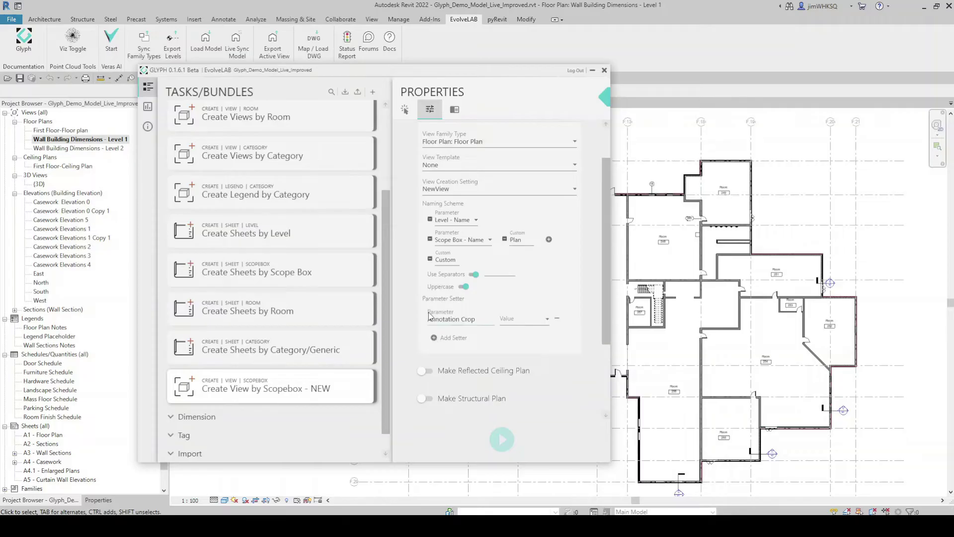
pyautogui.click(488, 322)
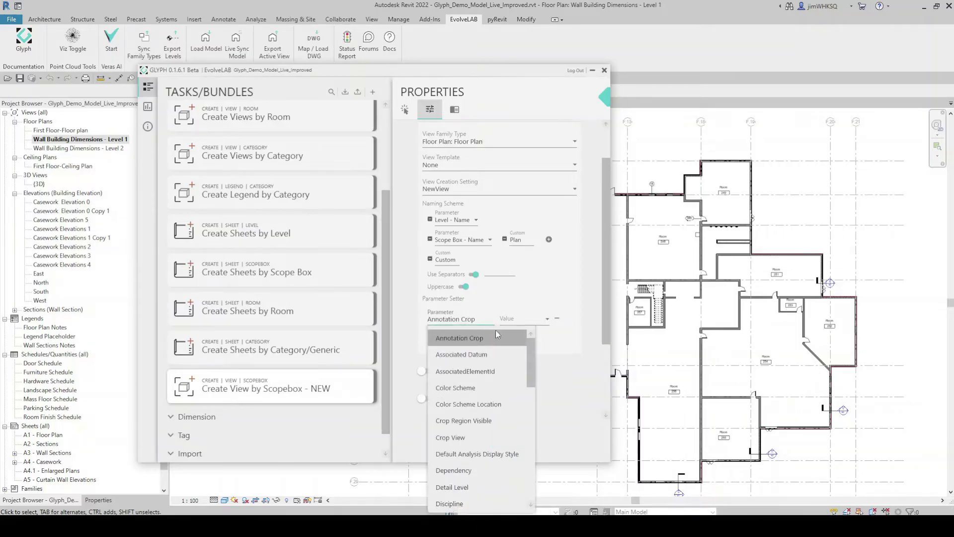
pyautogui.scroll(-2, 530, 378)
pyautogui.scroll(-2, 531, 383)
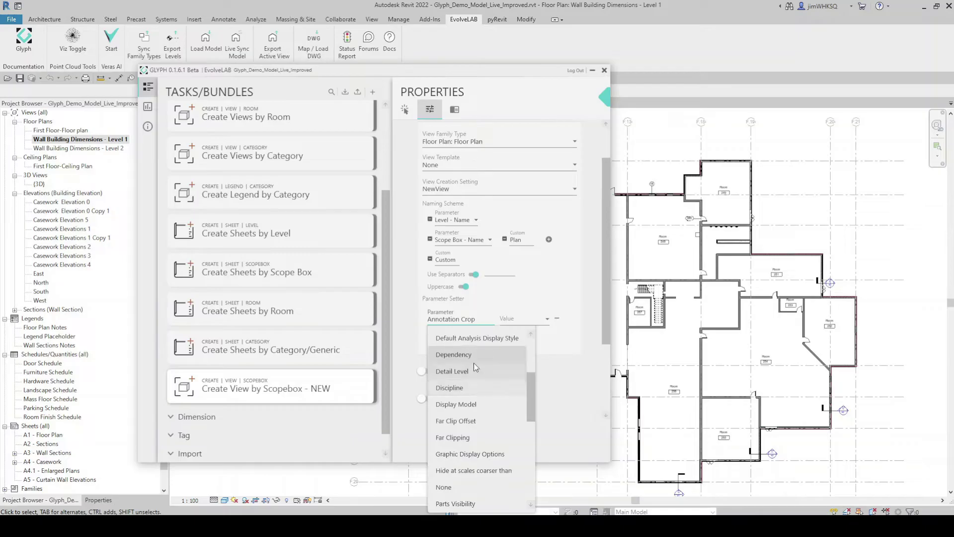
pyautogui.click(452, 389)
pyautogui.scroll(1, 479, 151)
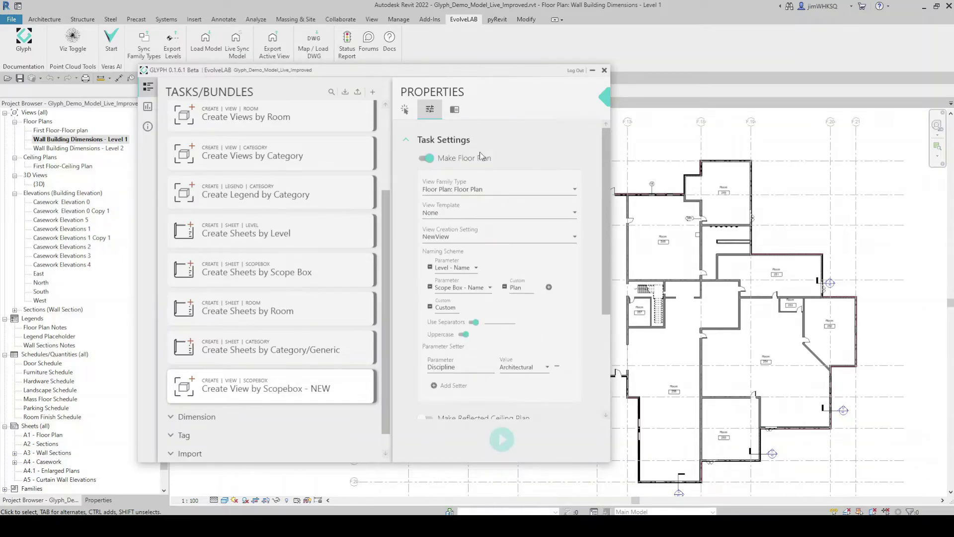
# Review the name and description of the Create View by Scopebox - NEW task.
pyautogui.click(455, 110)
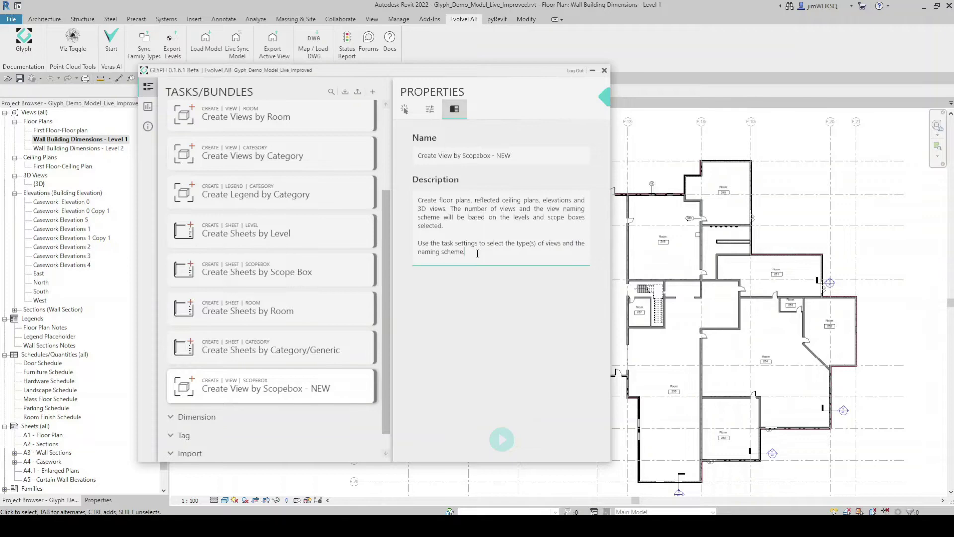
pyautogui.moveTo(477, 253); pyautogui.dragTo(408, 196)
pyautogui.click(472, 254)
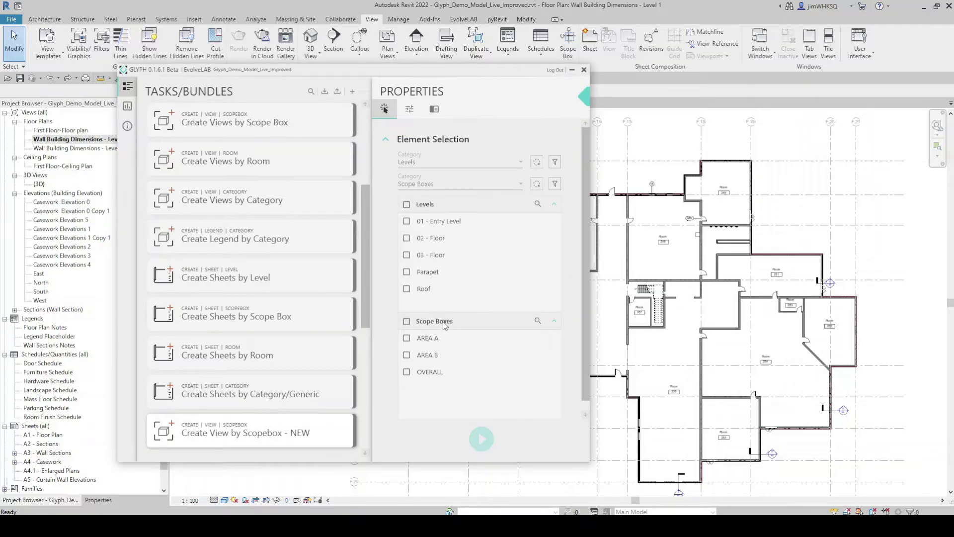
# Select the levels 01 - Entry Level, 02 - Floor and 03 - Floor together with the scope box AREA A.
pyautogui.click(406, 222)
pyautogui.click(407, 239)
pyautogui.click(407, 255)
pyautogui.click(407, 338)
pyautogui.click(407, 355)
pyautogui.click(407, 355)
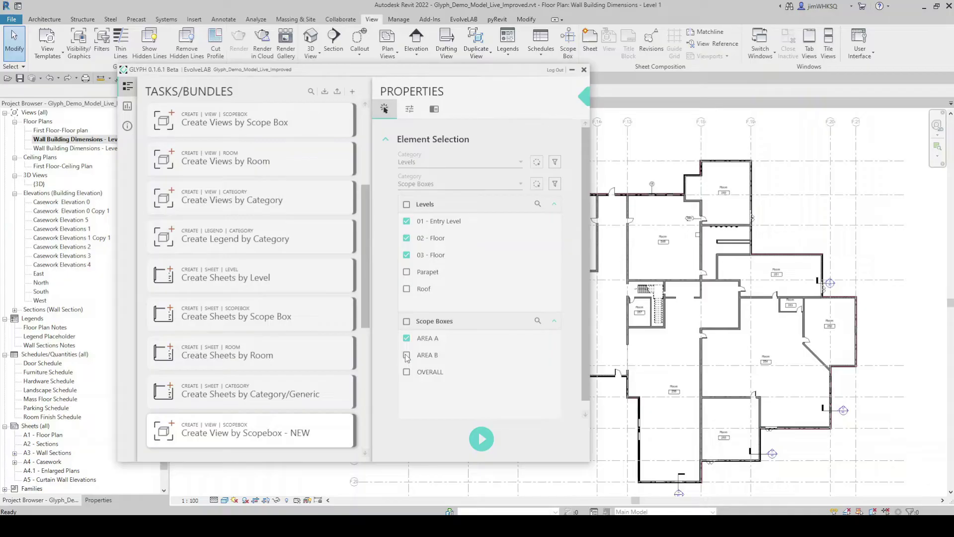
# Select all levels with only the scope box AREA A and run the task to create the floor plans.
pyautogui.click(407, 204)
pyautogui.click(406, 322)
pyautogui.click(407, 322)
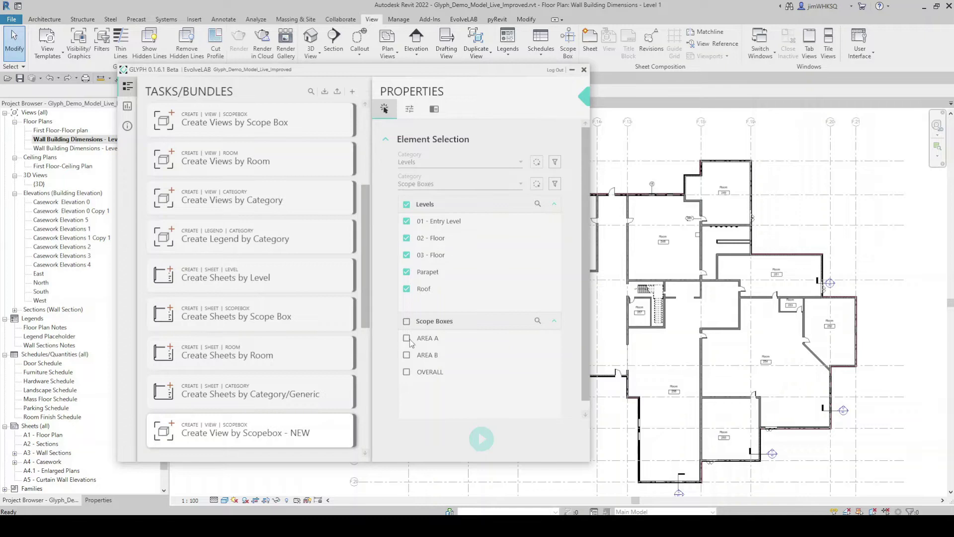
pyautogui.click(410, 340)
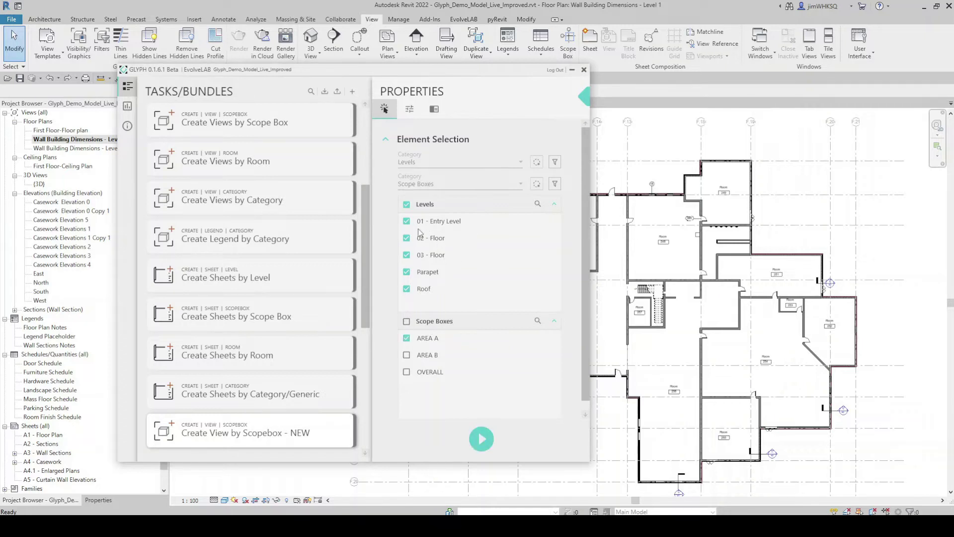
pyautogui.click(480, 436)
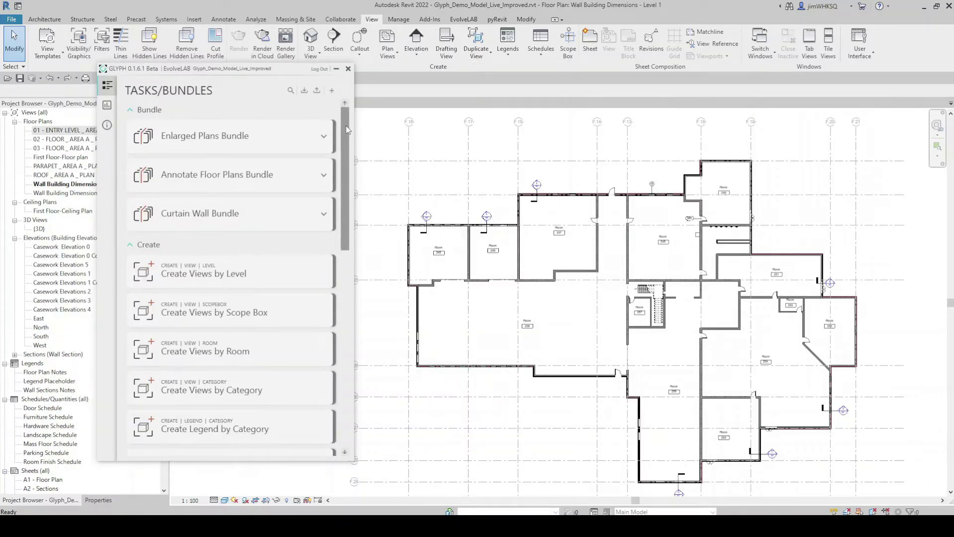
pyautogui.moveTo(346, 129); pyautogui.dragTo(339, 183)
pyautogui.scroll(-2, 328, 199)
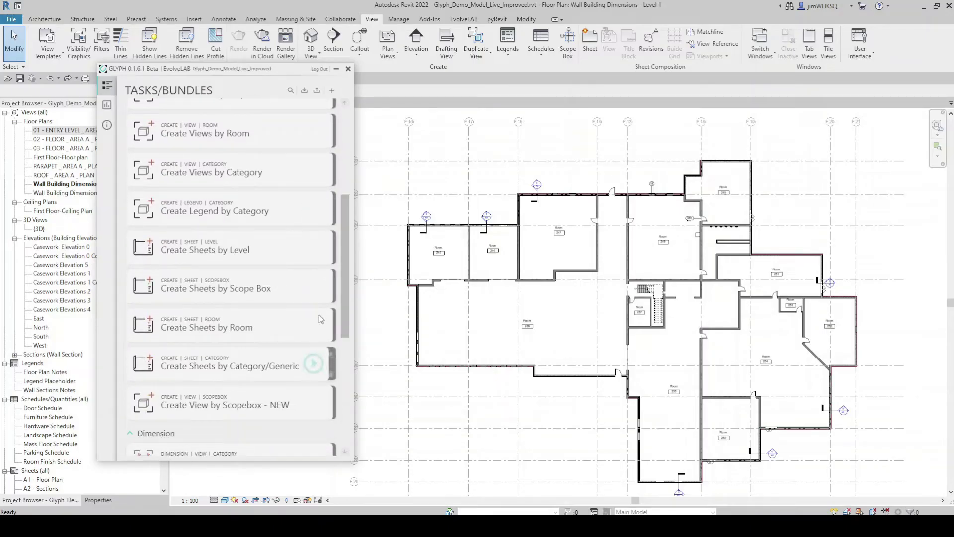
pyautogui.moveTo(342, 270); pyautogui.dragTo(347, 383)
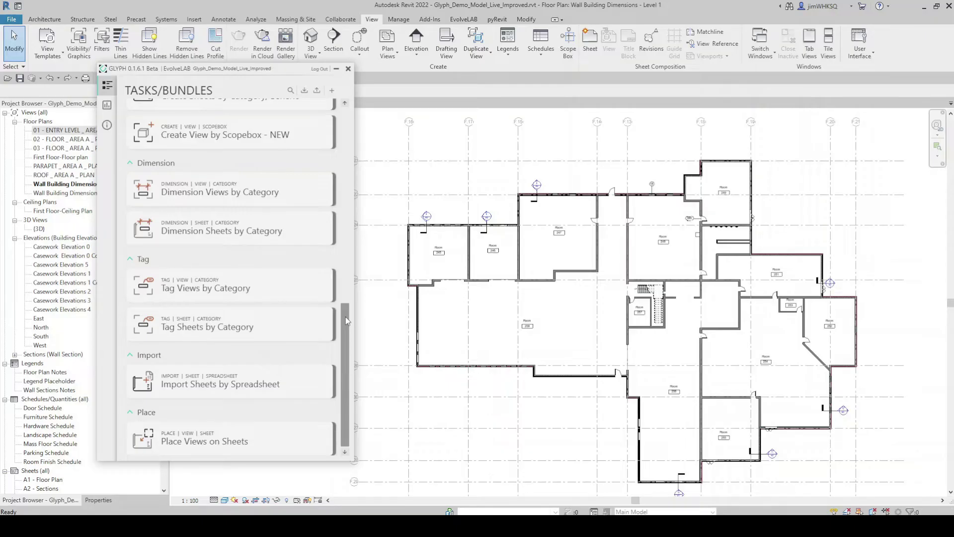
pyautogui.scroll(-1, 345, 317)
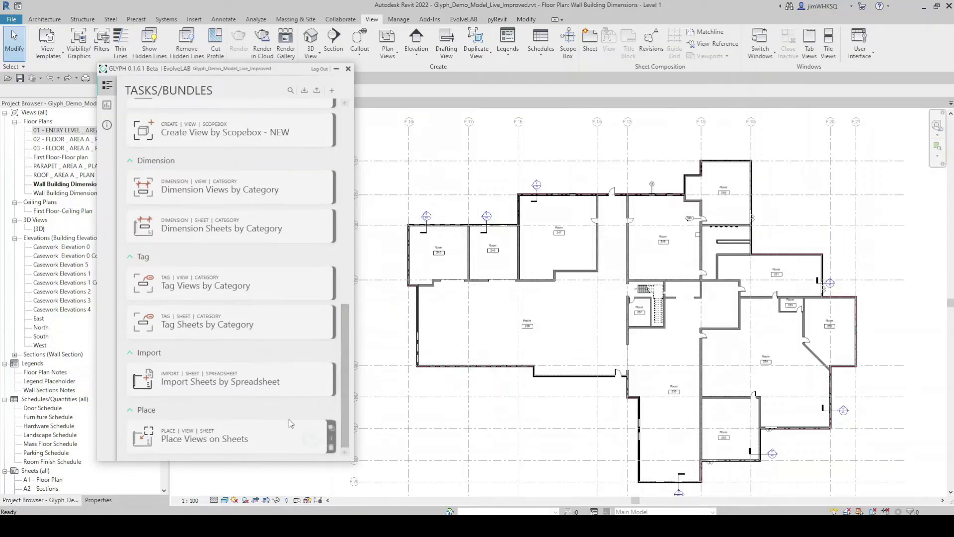
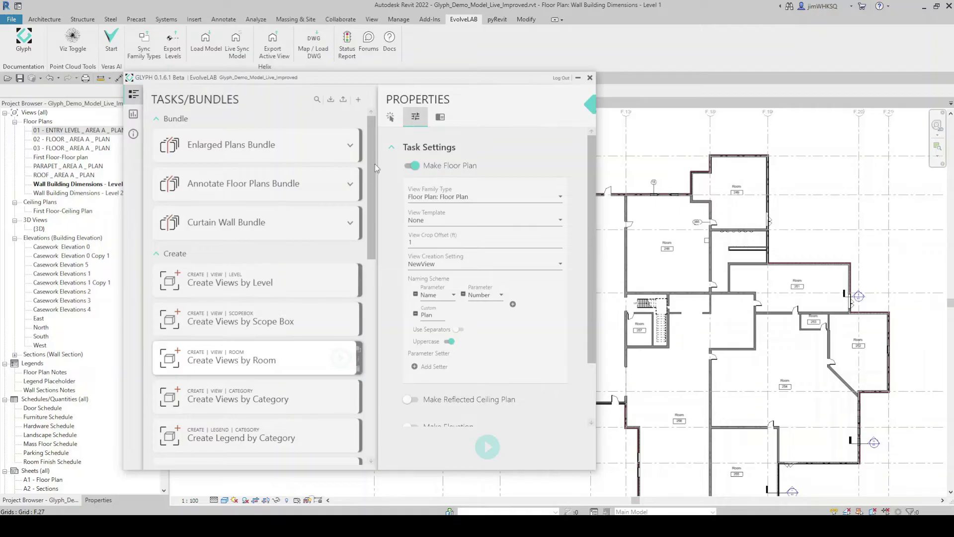
# Turn off floor plan creation and turn on elevation creation in the Create Views by Room task.
pyautogui.click(412, 166)
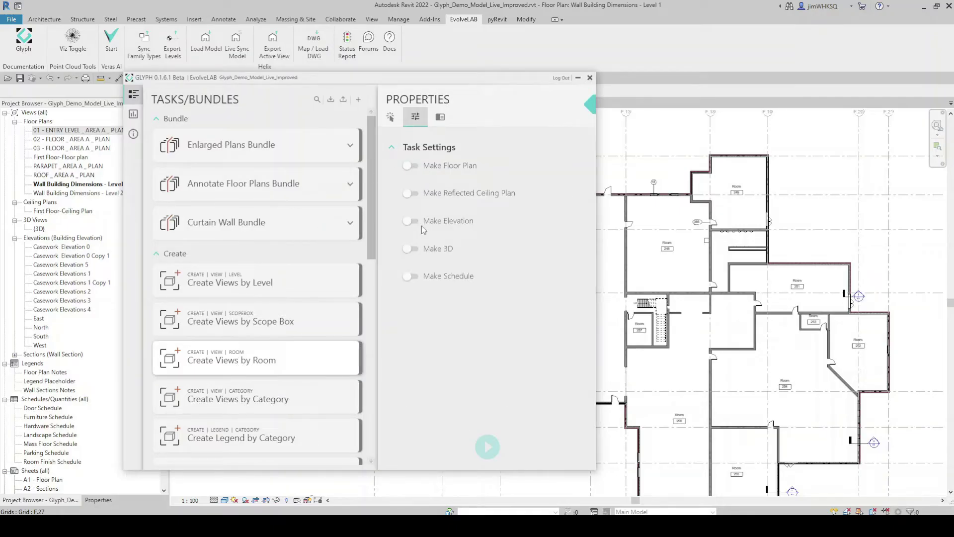
pyautogui.scroll(5, 748, 182)
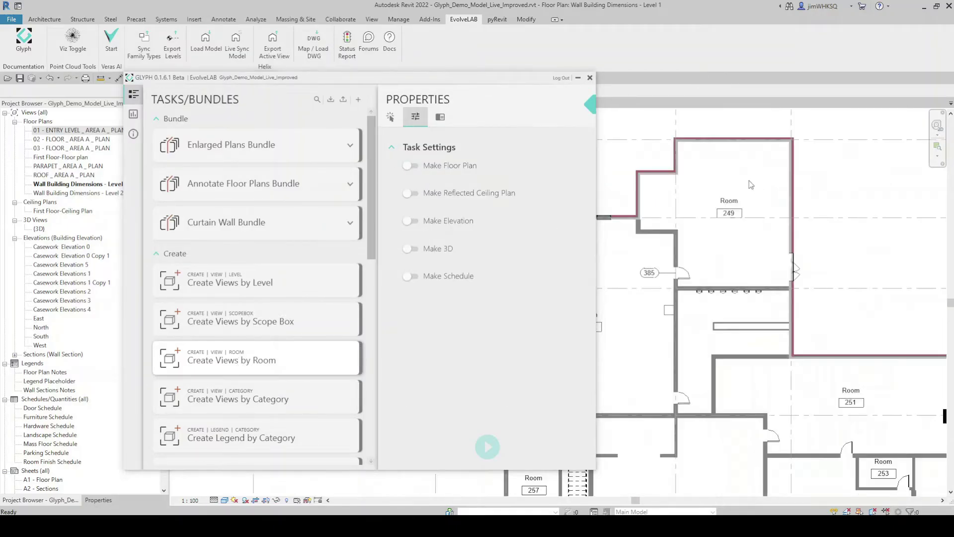
pyautogui.scroll(-1, 707, 183)
pyautogui.moveTo(707, 183); pyautogui.dragTo(740, 219, button='middle')
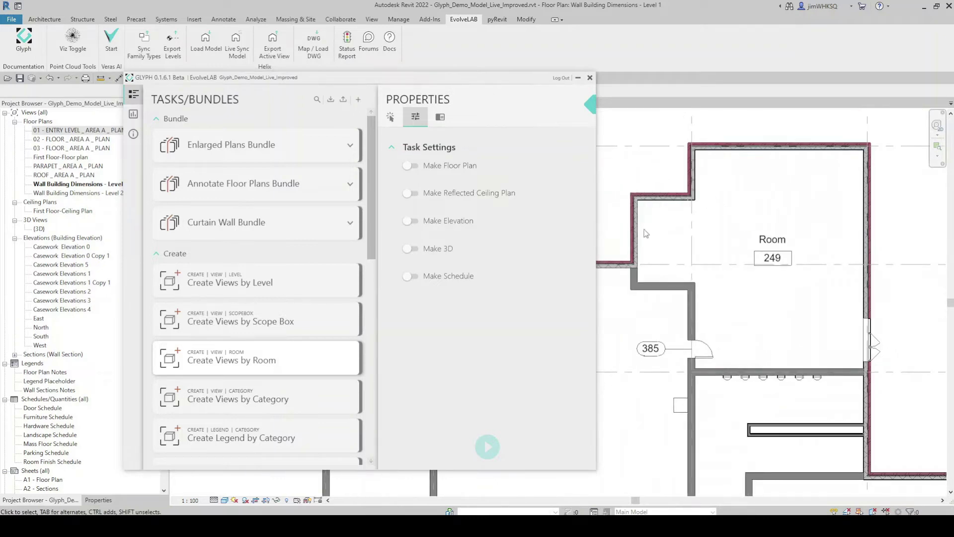
pyautogui.click(410, 220)
pyautogui.scroll(-2, 401, 245)
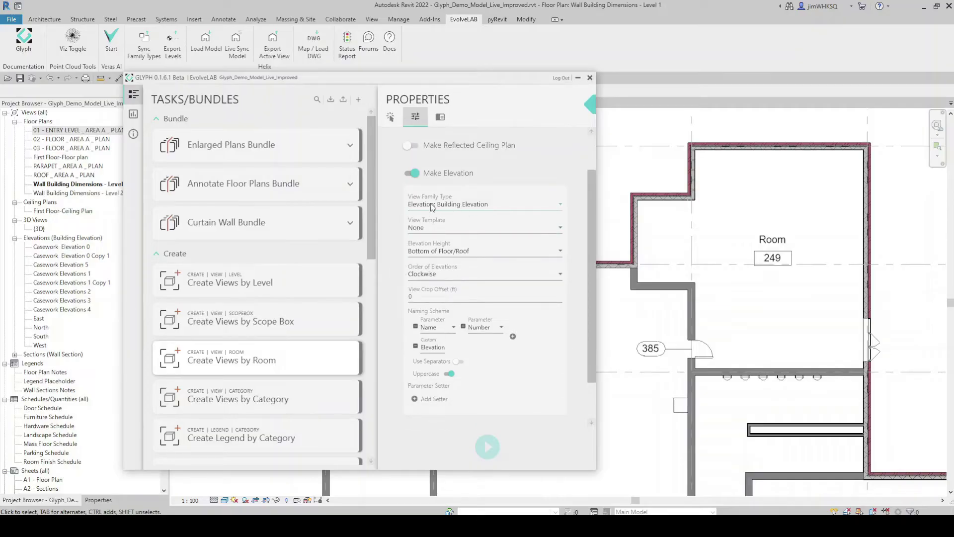
# Set the elevations' view family type to Elevation: Interior Elevation and their view template to Casework Elevation.
pyautogui.click(452, 207)
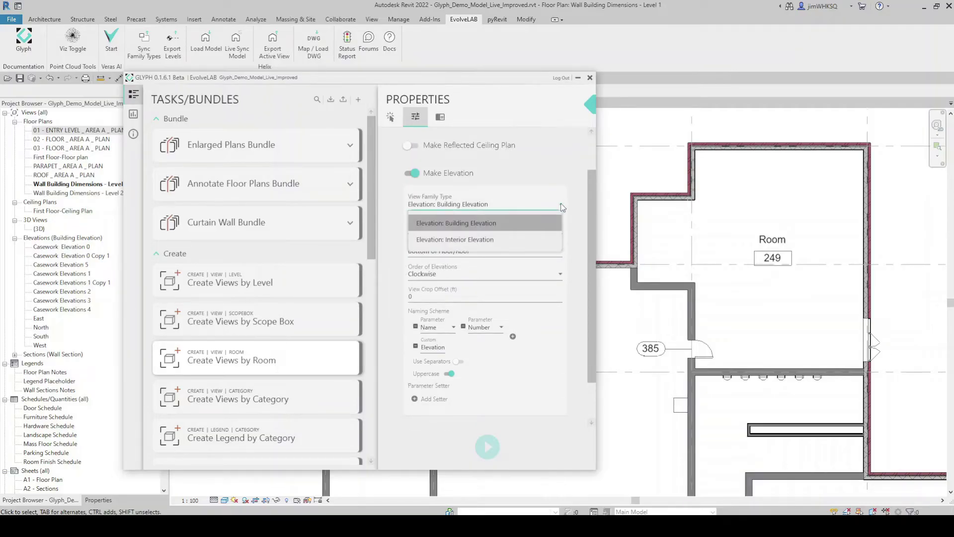
pyautogui.click(448, 240)
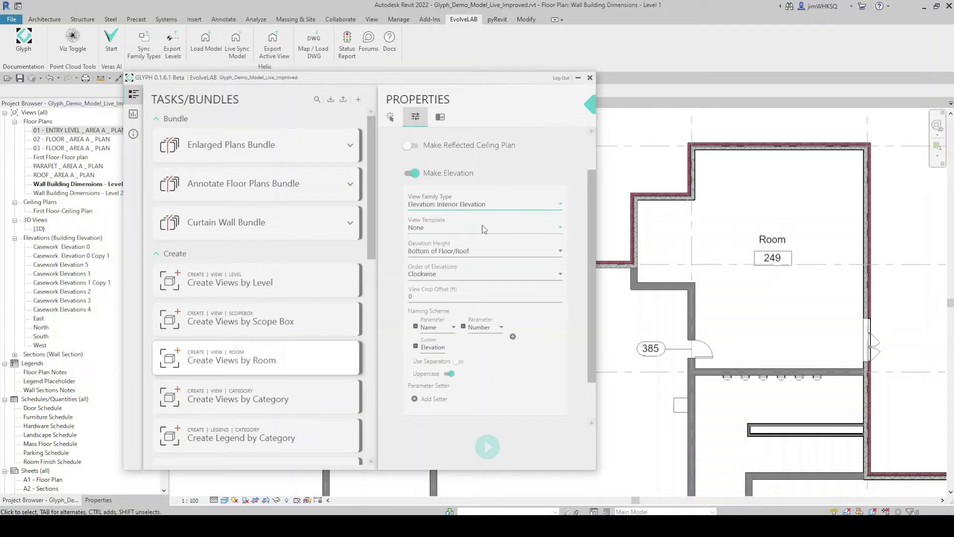
pyautogui.click(561, 228)
pyautogui.click(559, 228)
pyautogui.click(557, 228)
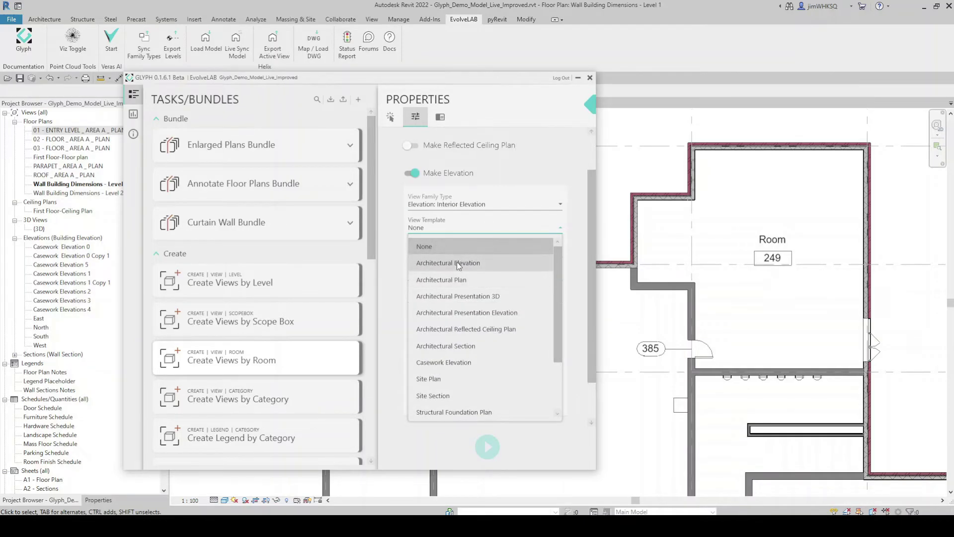
pyautogui.click(453, 364)
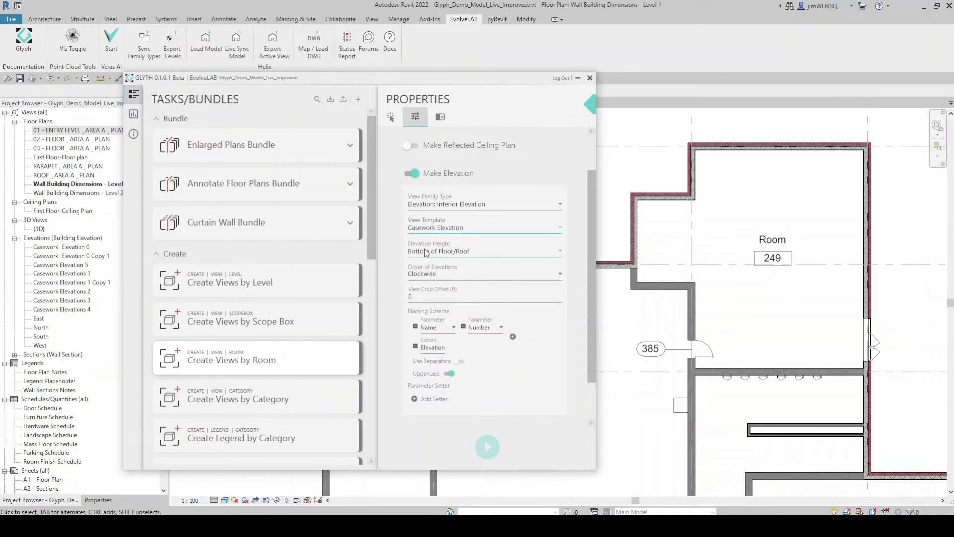
# Set the elevation height to Room Height and choose Clockwise as the order of elevations.
pyautogui.click(522, 250)
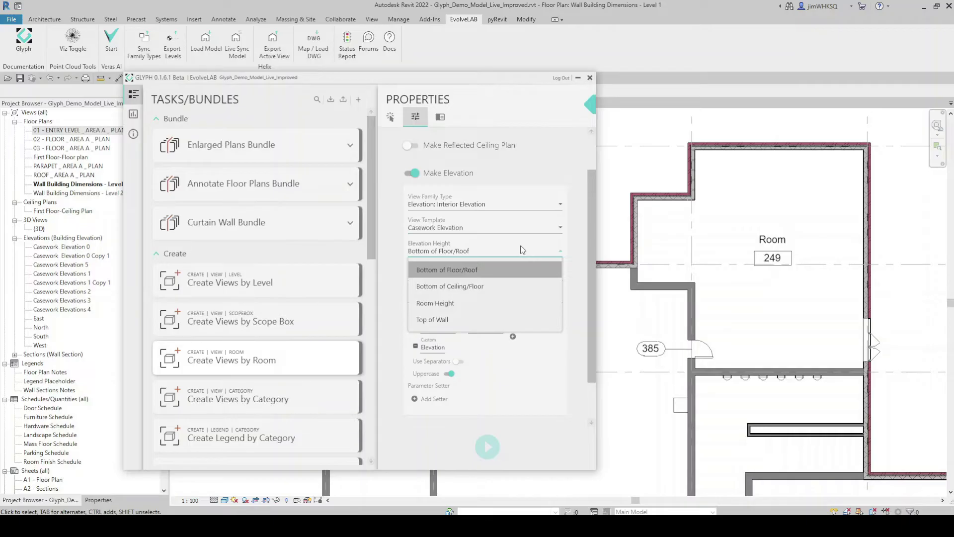
pyautogui.click(449, 303)
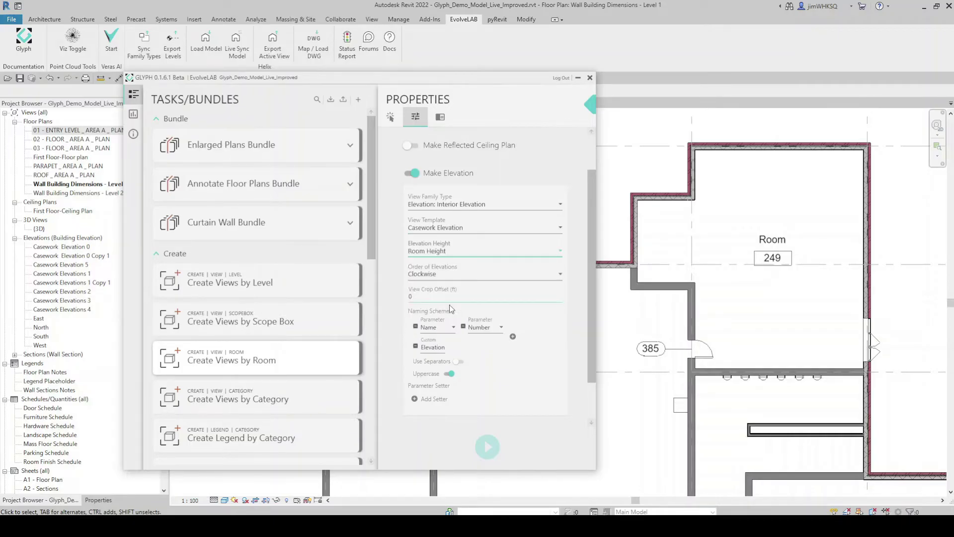
pyautogui.click(423, 275)
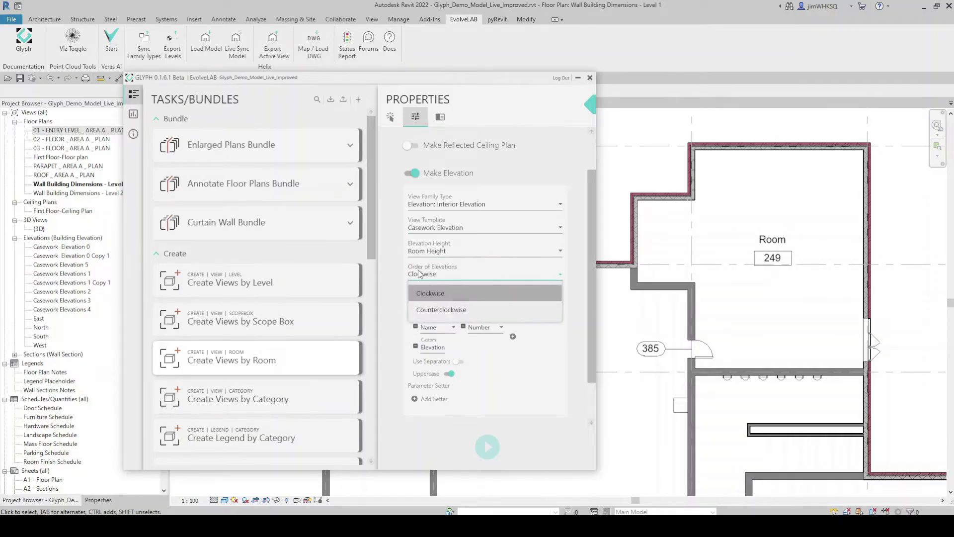
pyautogui.click(438, 292)
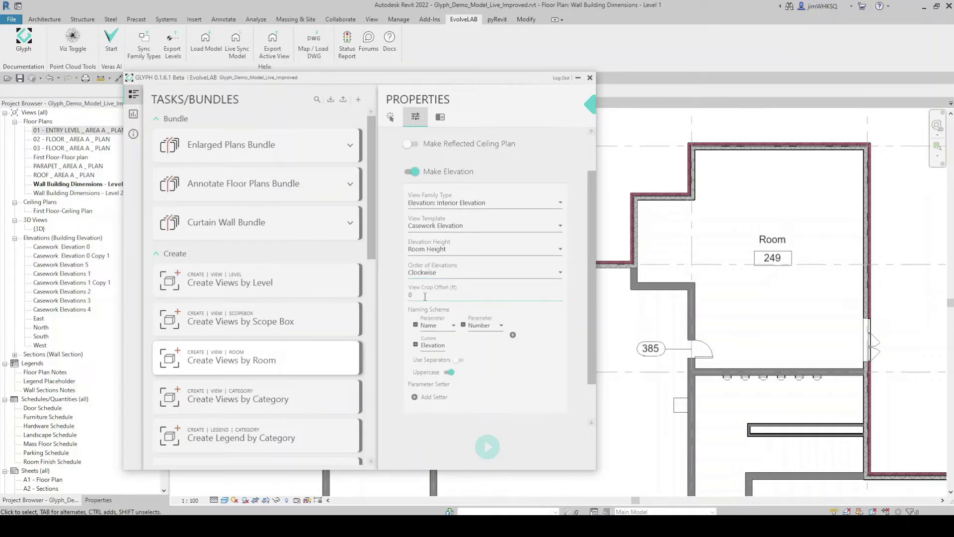
pyautogui.click(412, 313)
# Select room 249 - Room as the task's element and run it to create the interior elevations.
pyautogui.click(394, 119)
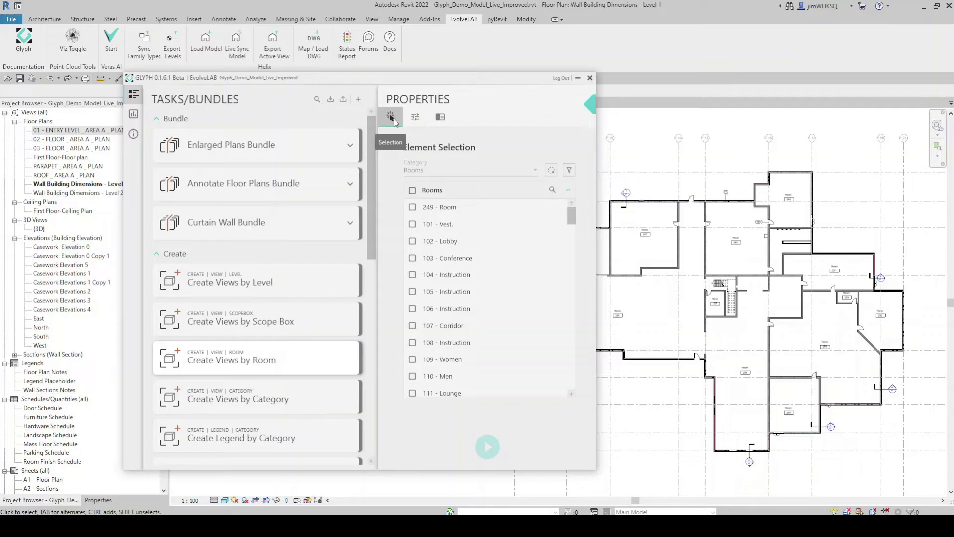
pyautogui.moveTo(575, 225); pyautogui.dragTo(576, 272)
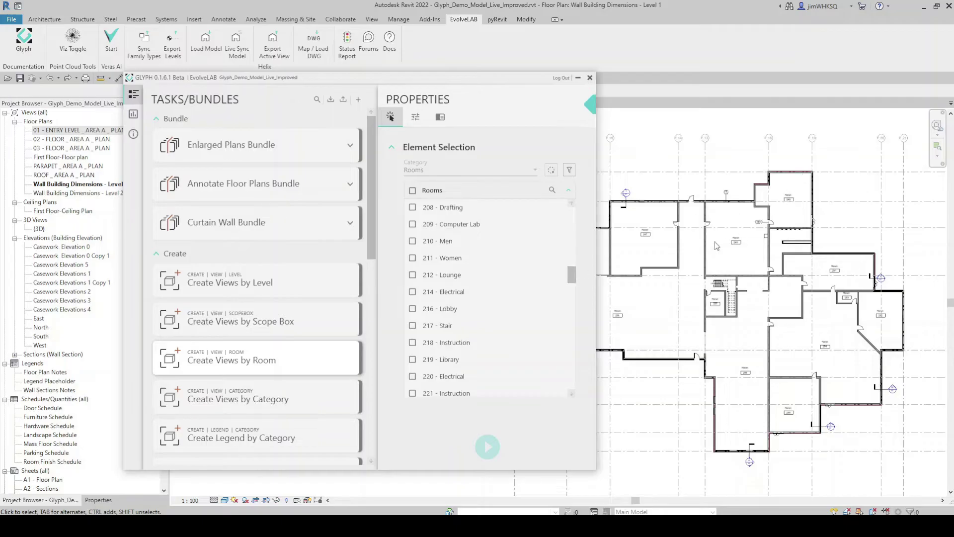
pyautogui.scroll(3, 719, 241)
pyautogui.scroll(5, 720, 241)
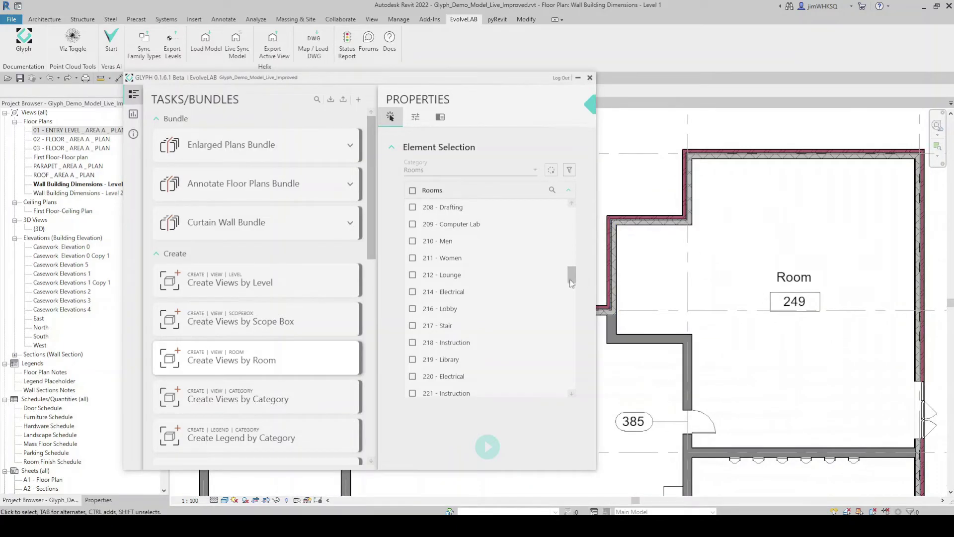
pyautogui.scroll(5, 571, 208)
pyautogui.scroll(4, 571, 208)
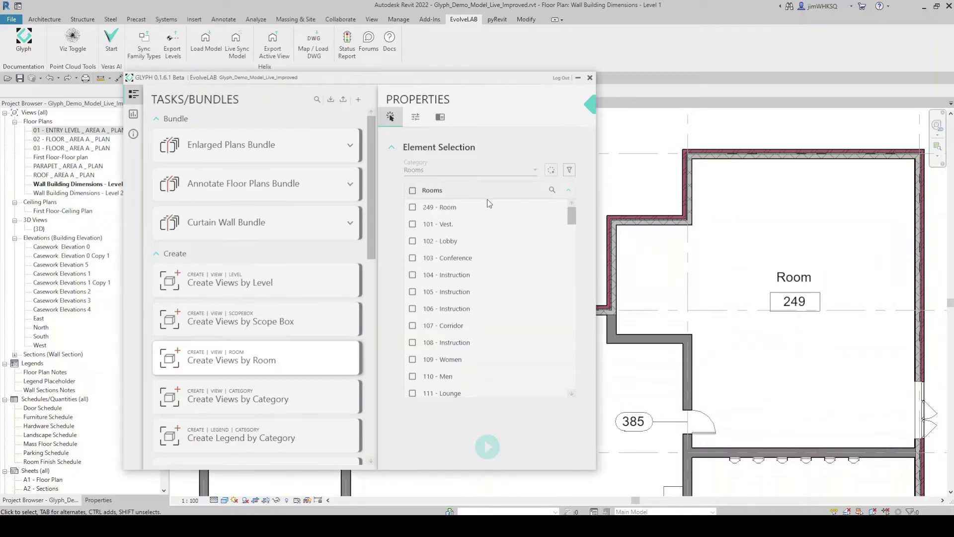
pyautogui.click(412, 208)
pyautogui.click(489, 450)
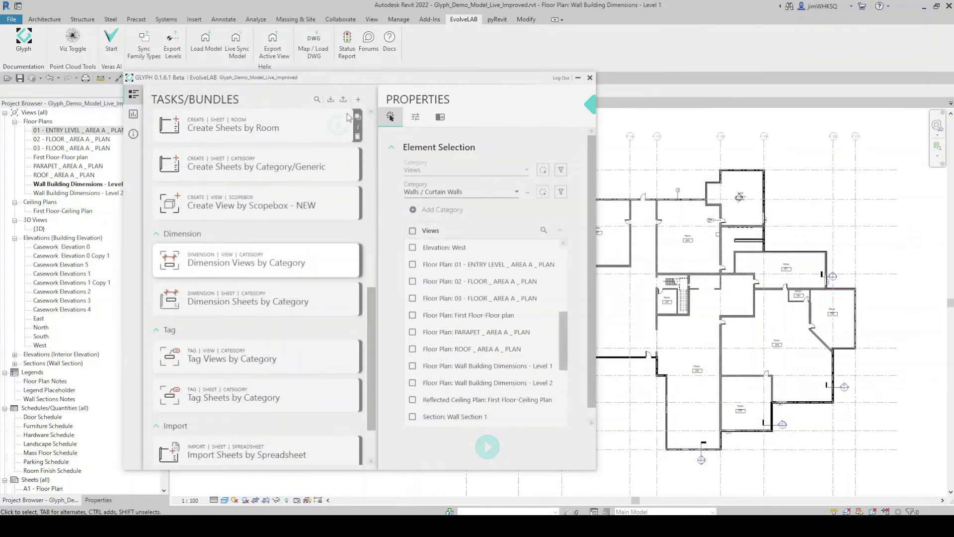
# Set the Dimension Views by Category task to run on the active view, Floor Plan: Wall Building Dimensions - Level 1.
pyautogui.moveTo(426, 77); pyautogui.dragTo(384, 61)
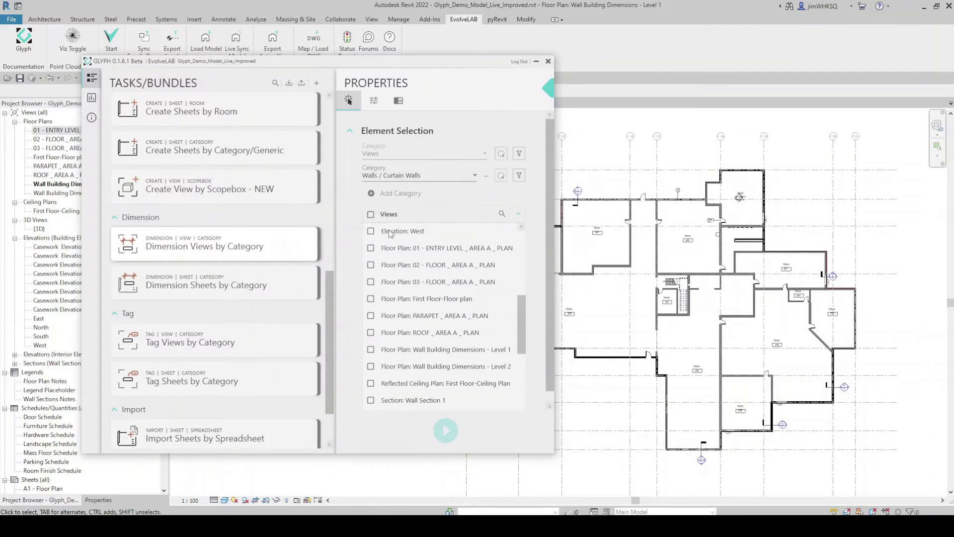
pyautogui.scroll(-2, 522, 318)
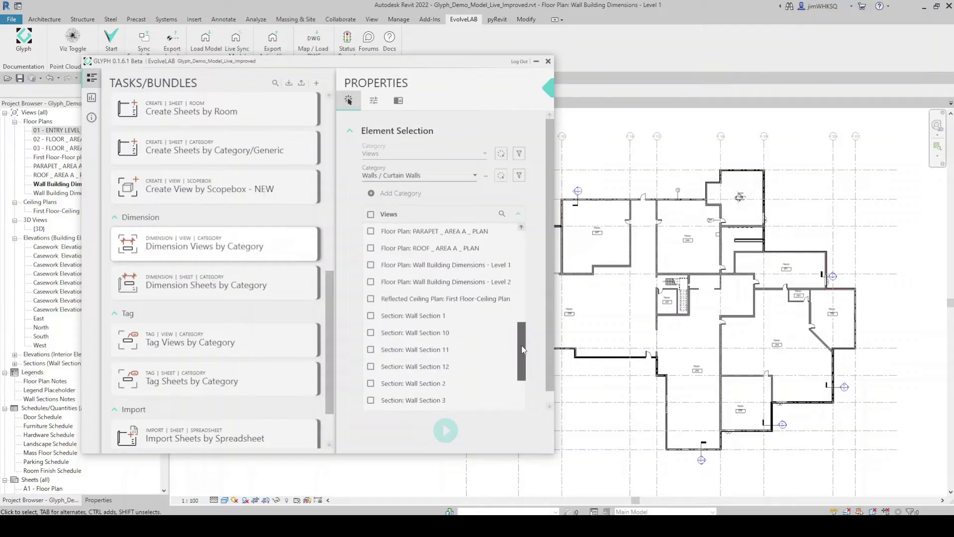
pyautogui.scroll(2, 532, 324)
pyautogui.scroll(1, 527, 313)
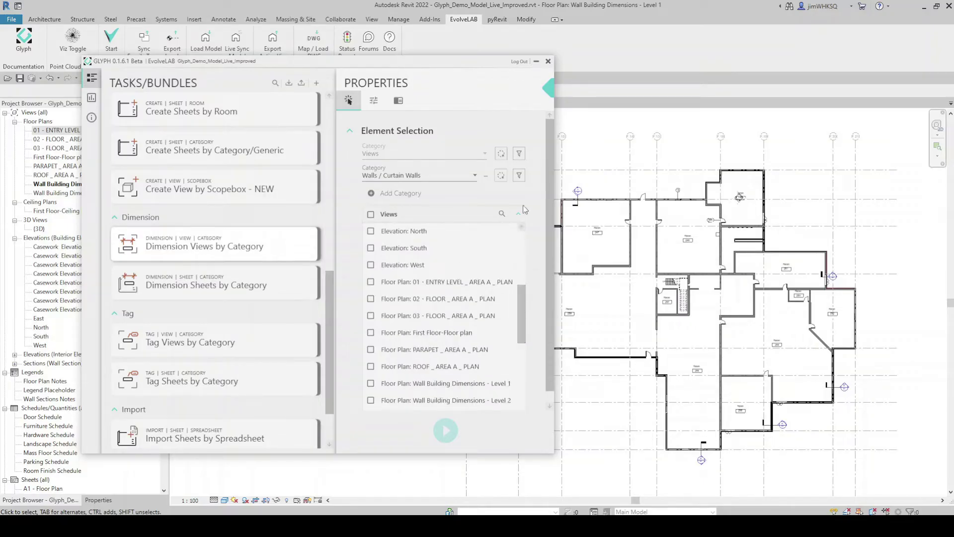
pyautogui.click(500, 156)
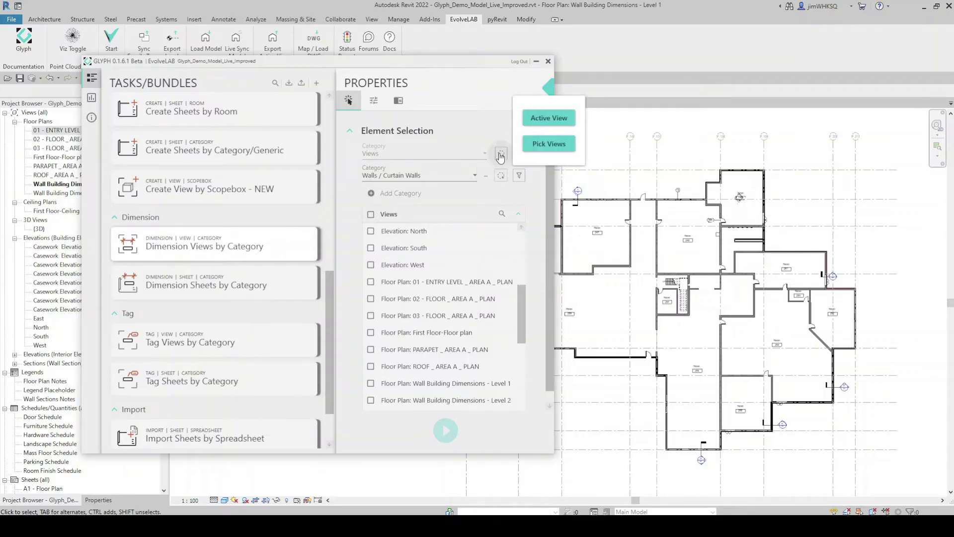
pyautogui.click(535, 148)
pyautogui.click(554, 120)
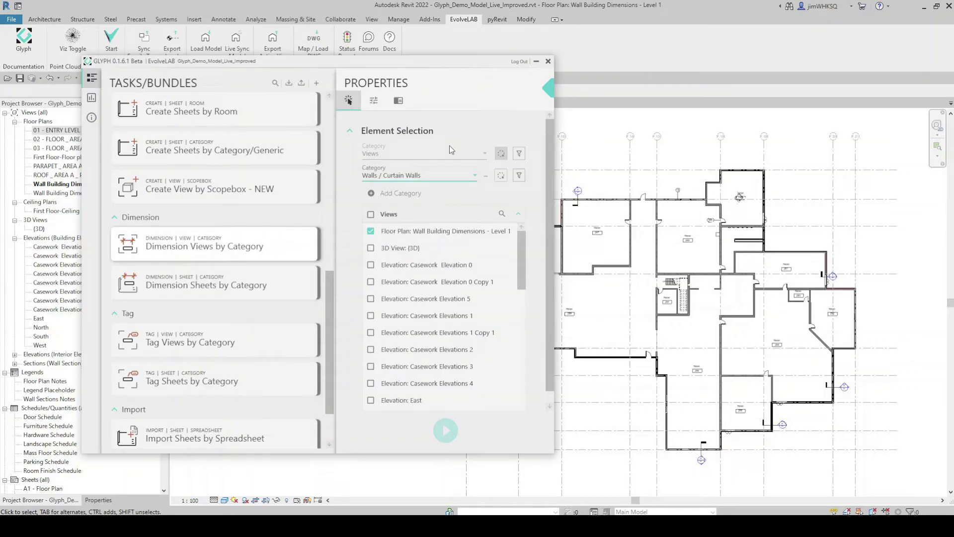
pyautogui.click(400, 193)
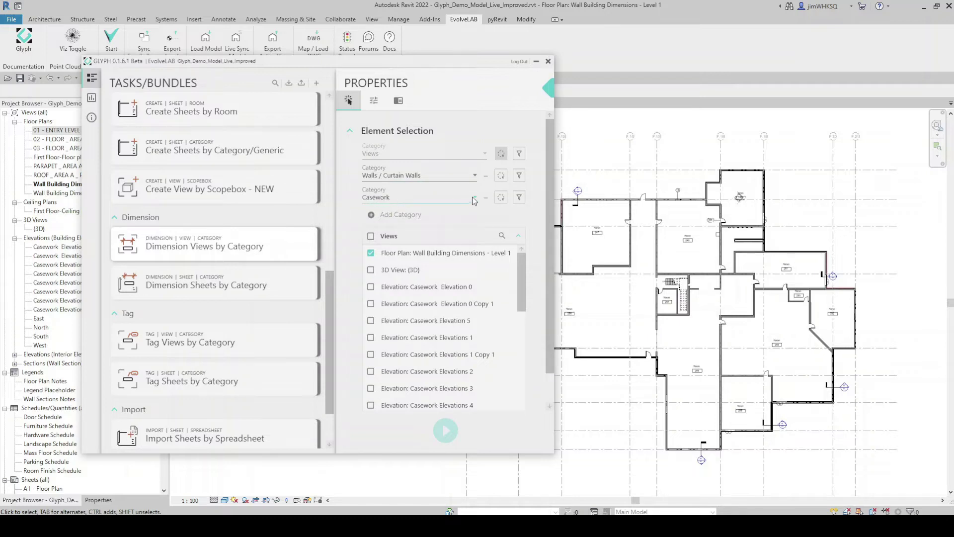
pyautogui.click(472, 198)
pyautogui.scroll(-2, 472, 278)
pyautogui.moveTo(472, 285); pyautogui.dragTo(474, 351)
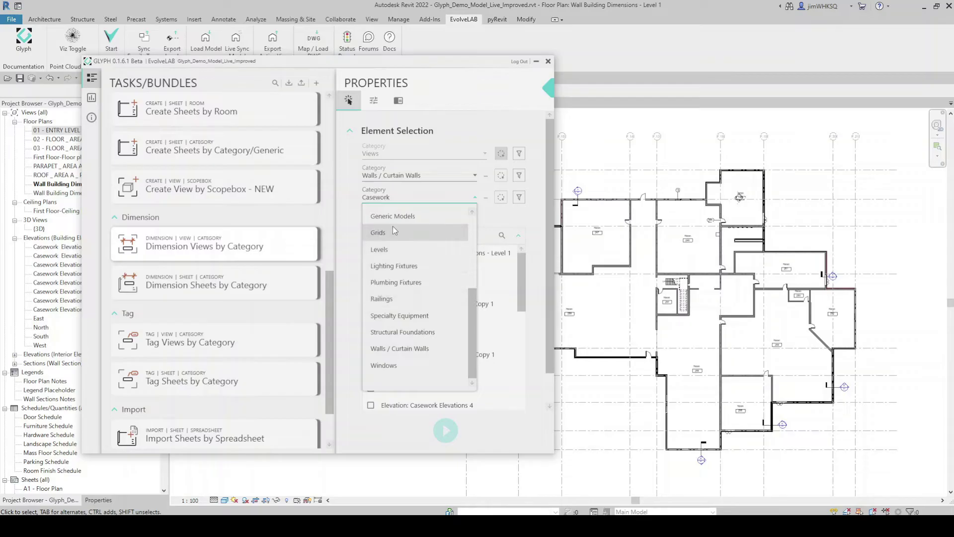
pyautogui.click(491, 218)
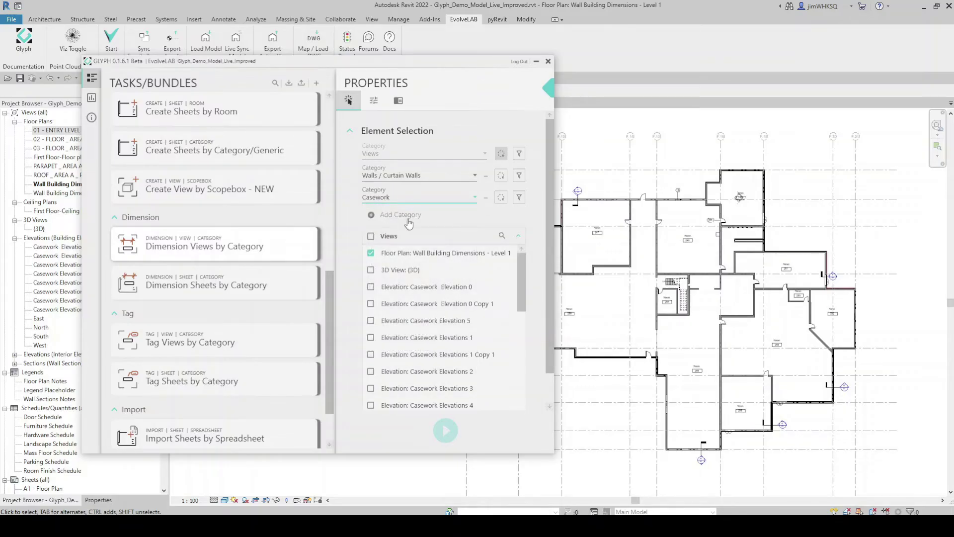
pyautogui.click(486, 198)
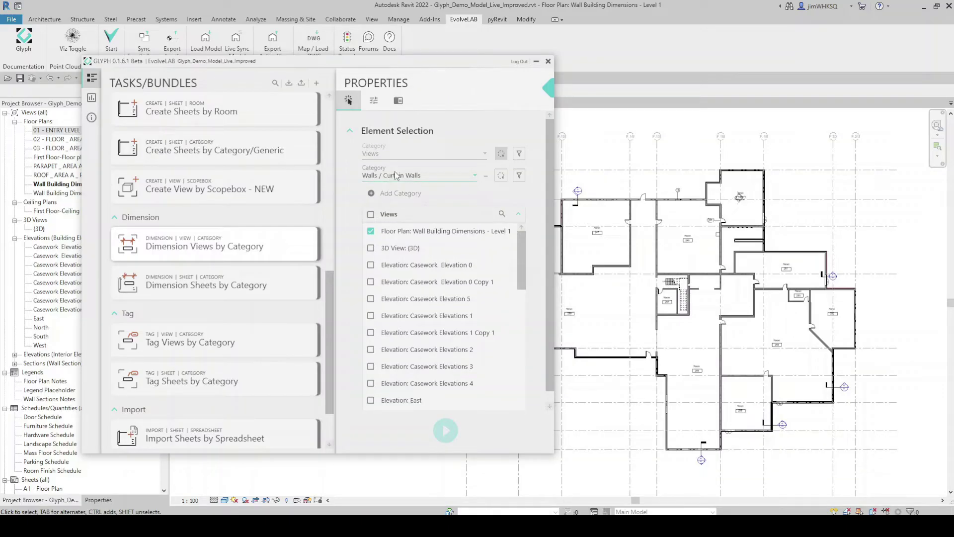
# In the dimensioning task's settings, choose Linear Dimension Style: Diagonal - 2.5mm Arial as the dimension type.
pyautogui.click(341, 69)
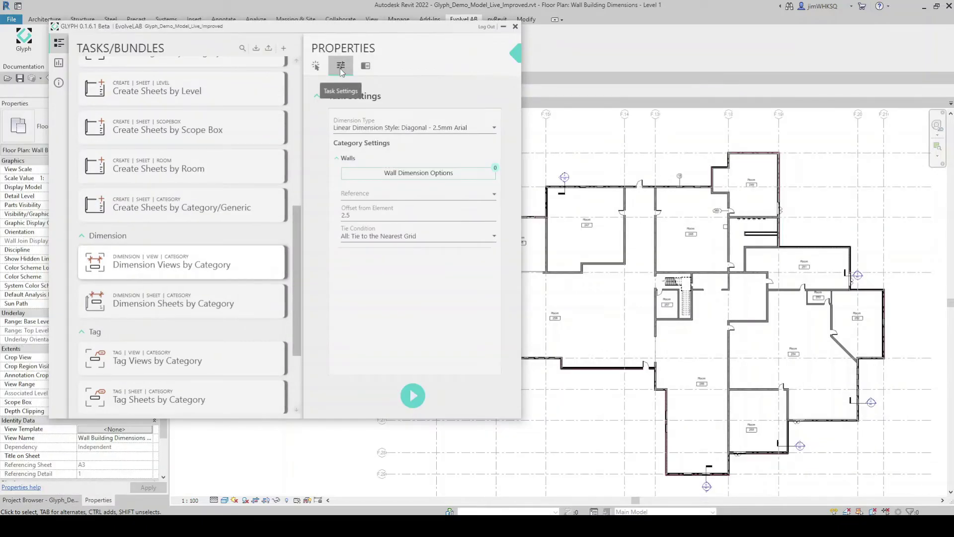
pyautogui.click(488, 129)
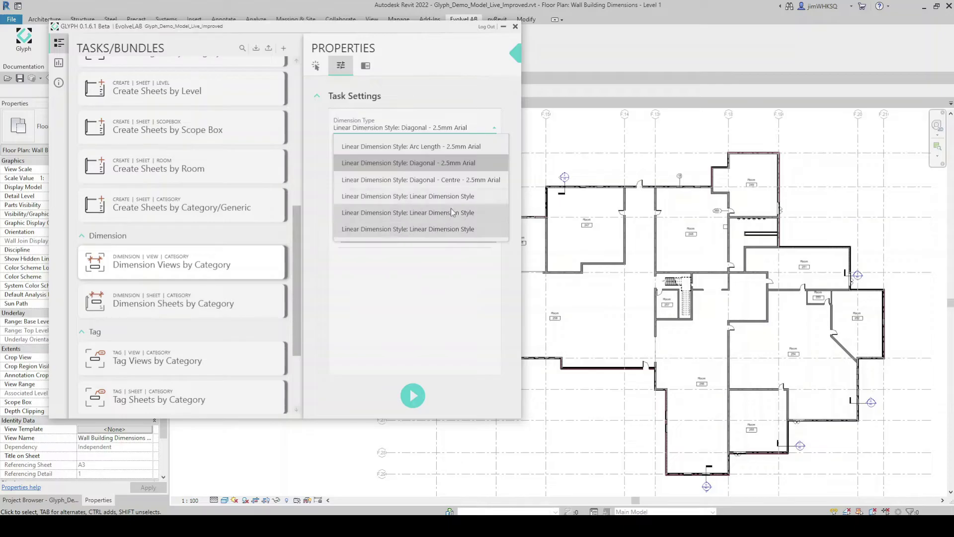
pyautogui.click(434, 164)
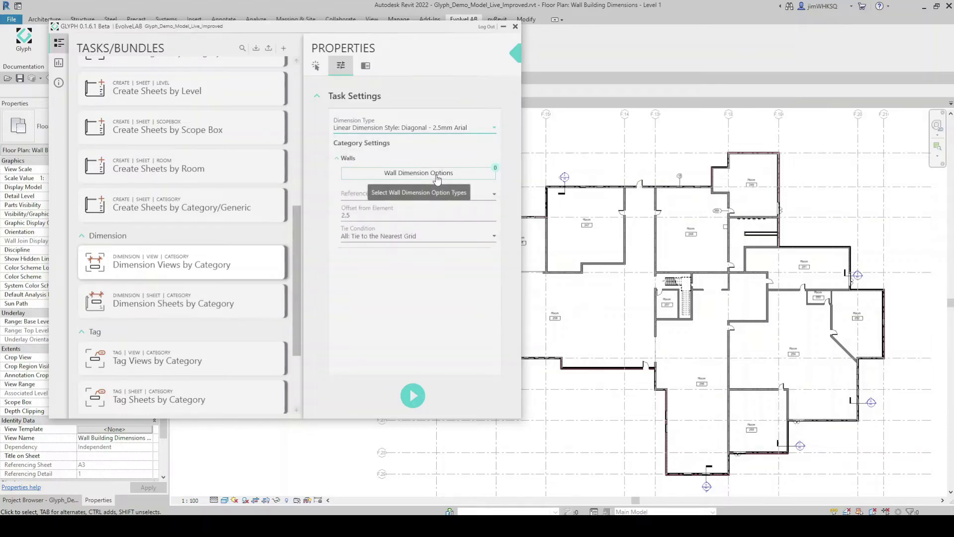
# Enable the four plan wall dimension options: interior wall, exterior wall rough openings, overall exterior wall length and overall building dimensions.
pyautogui.click(437, 177)
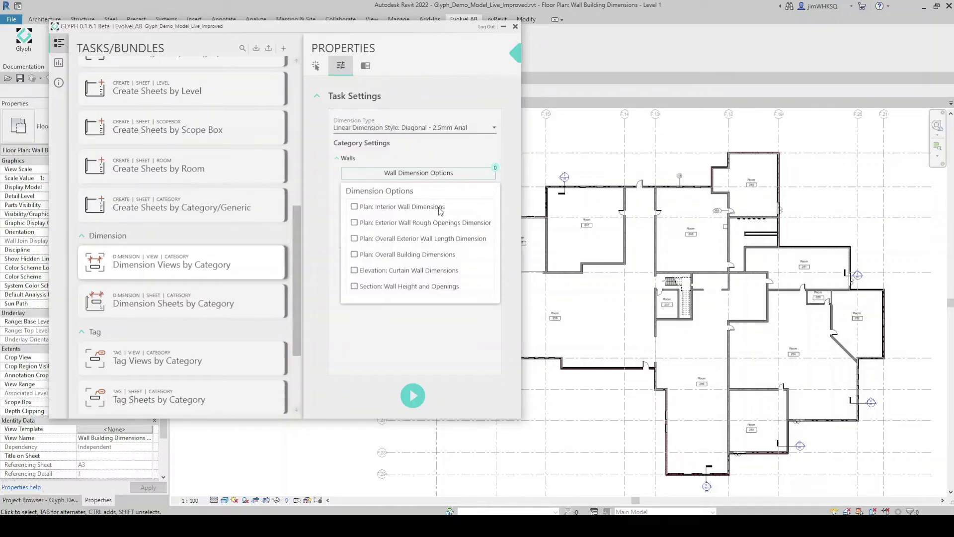
pyautogui.click(354, 207)
pyautogui.click(354, 223)
pyautogui.click(354, 255)
pyautogui.click(323, 209)
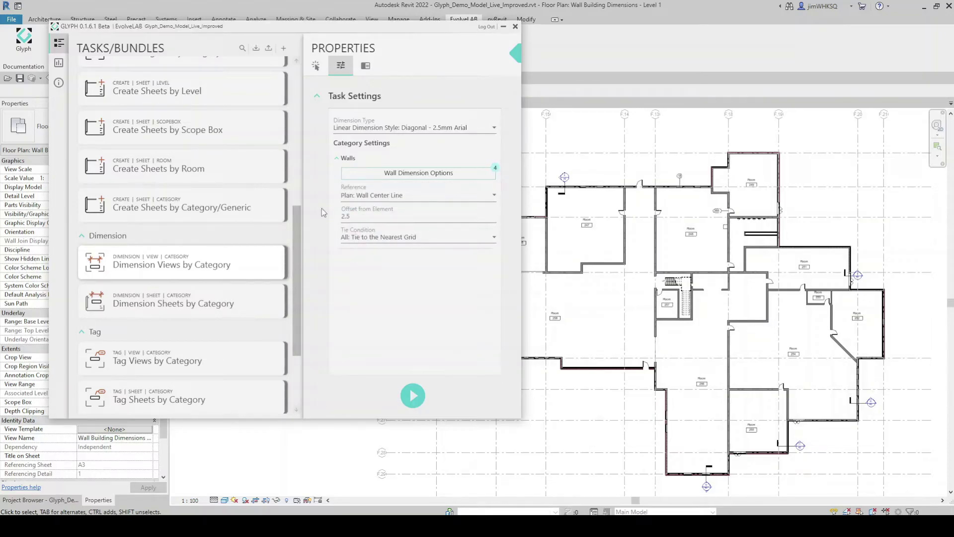
# Set the wall reference to Plan: Finish Face Exterior and the tie condition to All: Tie to the Nearest Grid.
pyautogui.click(495, 197)
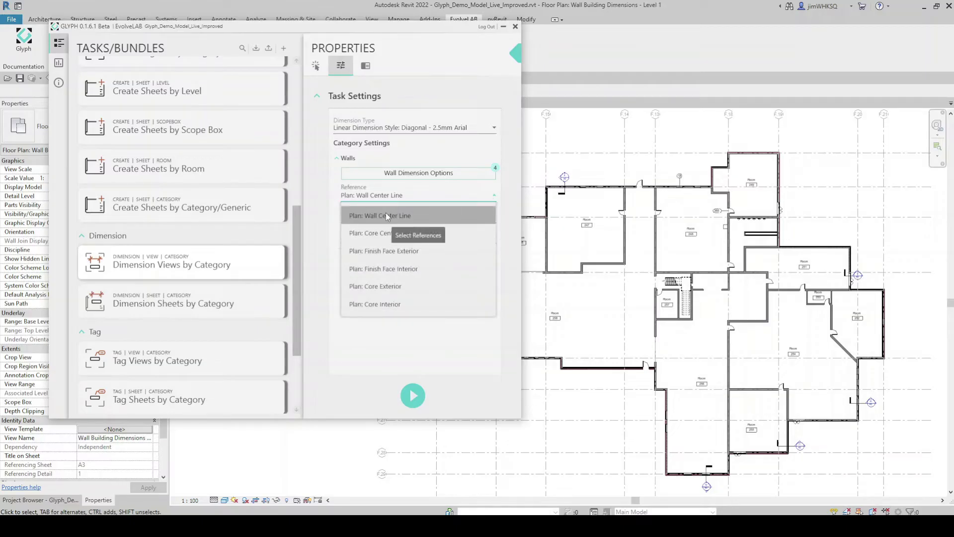
pyautogui.click(380, 252)
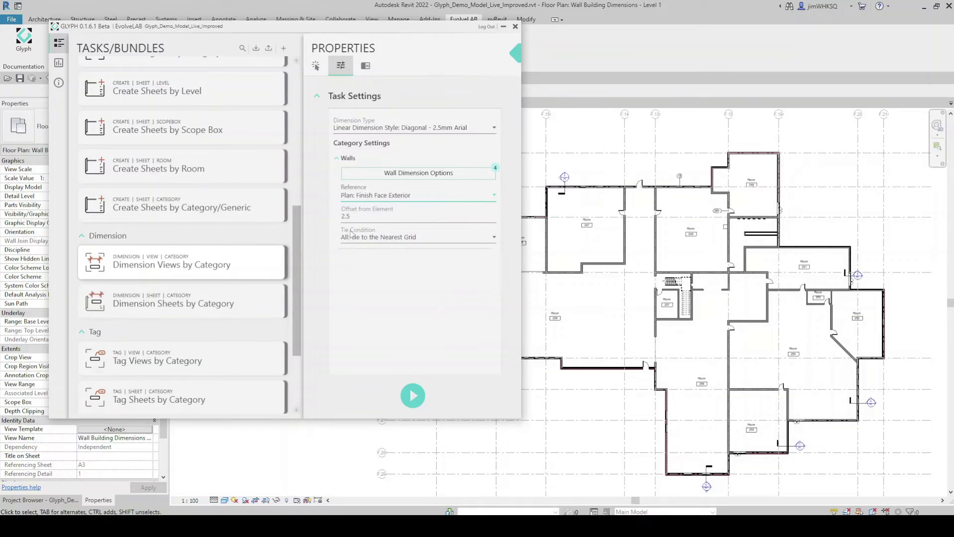
pyautogui.click(410, 215)
pyautogui.click(359, 239)
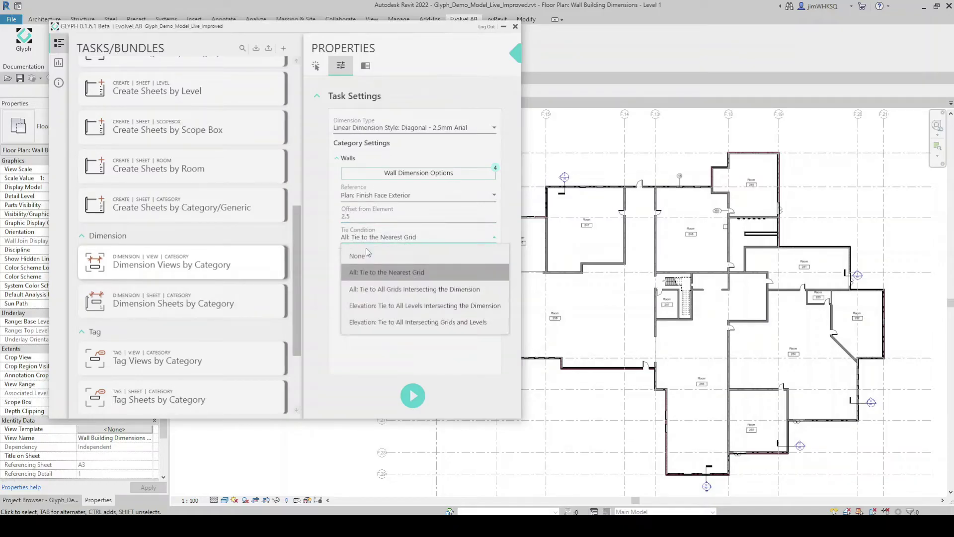
pyautogui.click(386, 273)
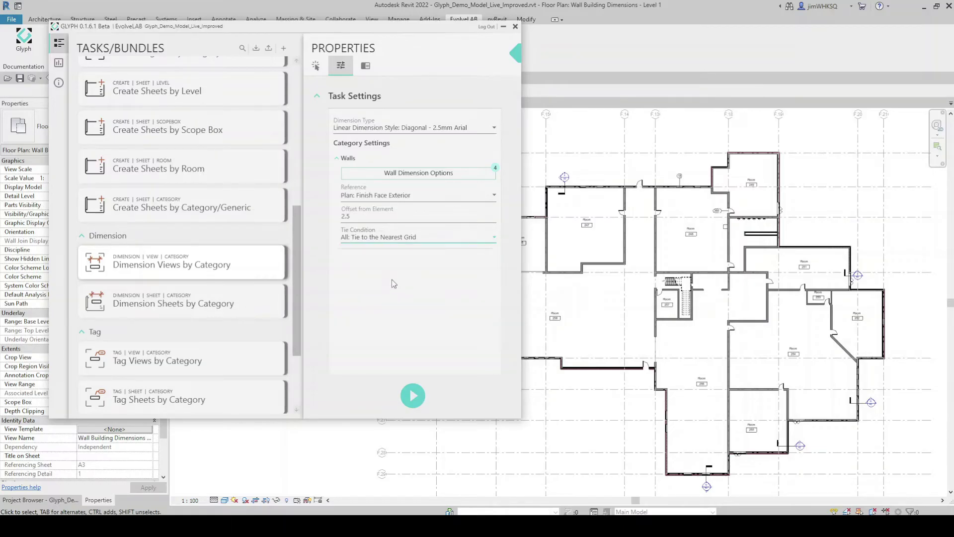
# Run the Dimension Views by Category task to dimension the walls of the Level 1 floor plan.
pyautogui.scroll(-1, 712, 266)
pyautogui.moveTo(666, 269); pyautogui.dragTo(731, 257, button='middle')
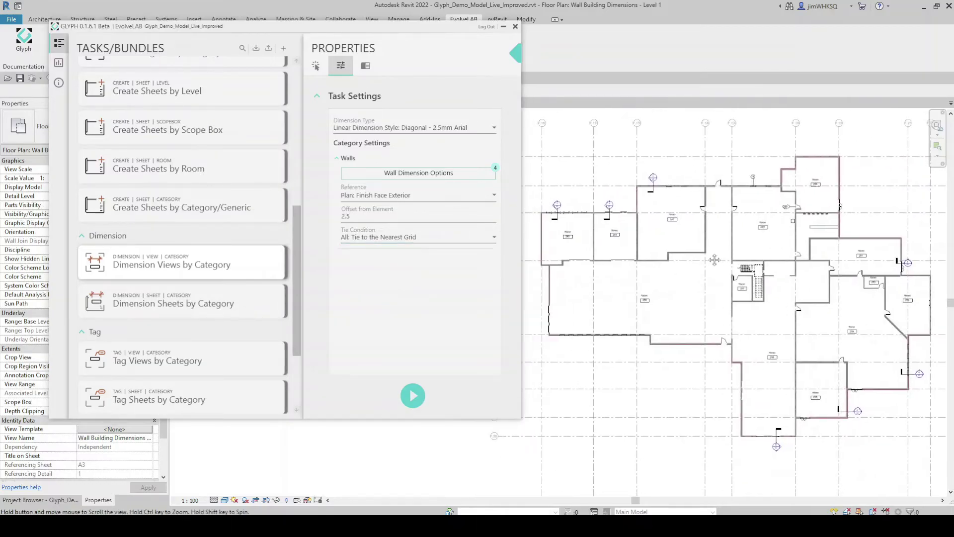
pyautogui.click(414, 397)
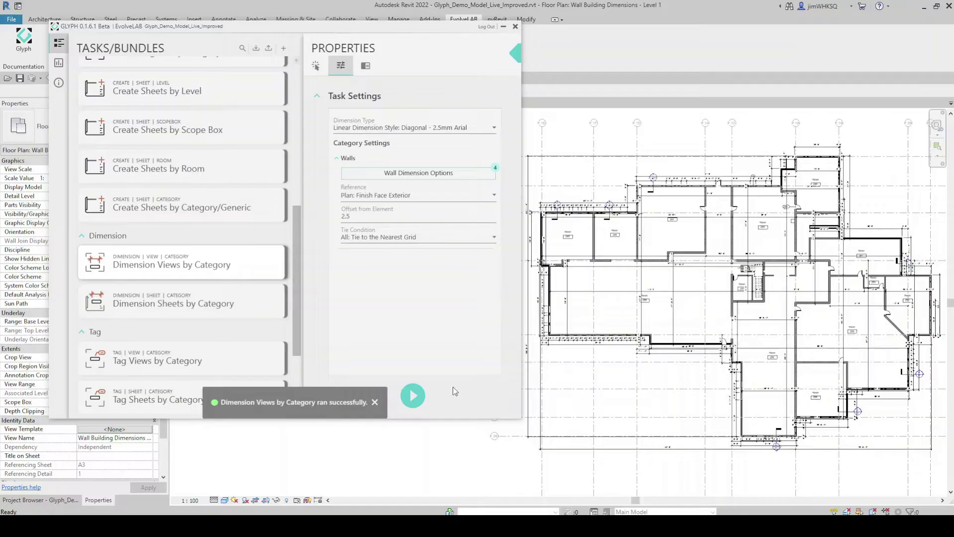
# Examine the generated exterior, opening and interior wall dimensions around rooms 245, 246 and 247, and across the whole plan.
pyautogui.moveTo(591, 204); pyautogui.dragTo(641, 240, button='middle')
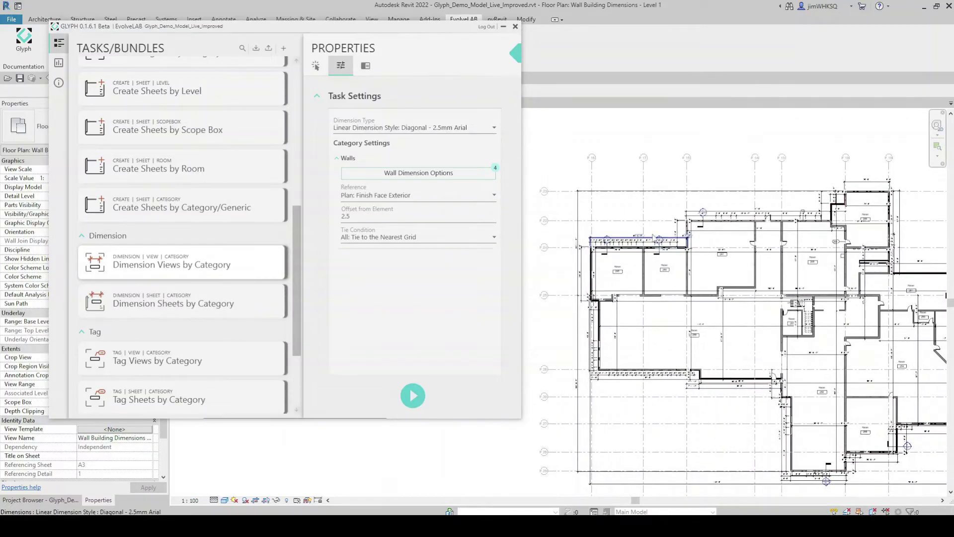
pyautogui.scroll(3, 776, 223)
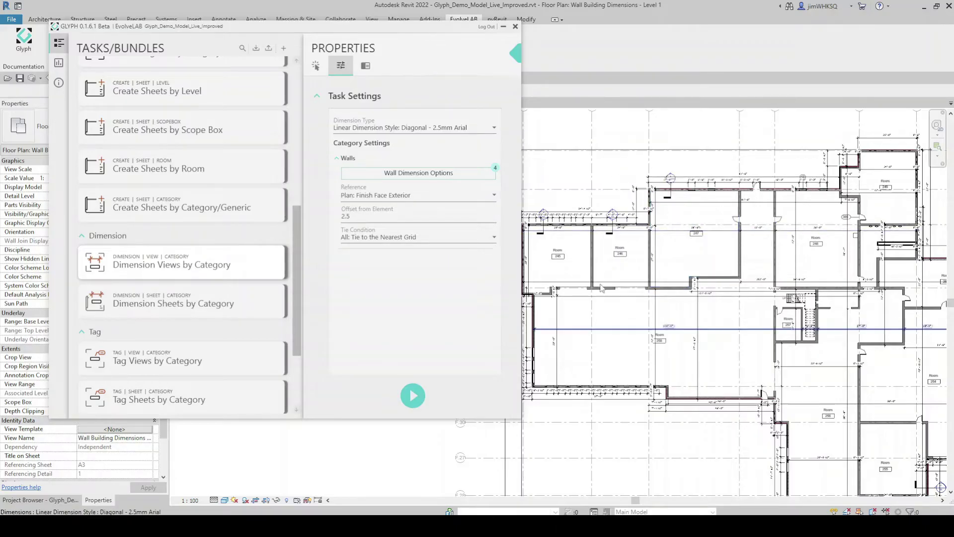
pyautogui.scroll(2, 556, 193)
pyautogui.scroll(4, 646, 209)
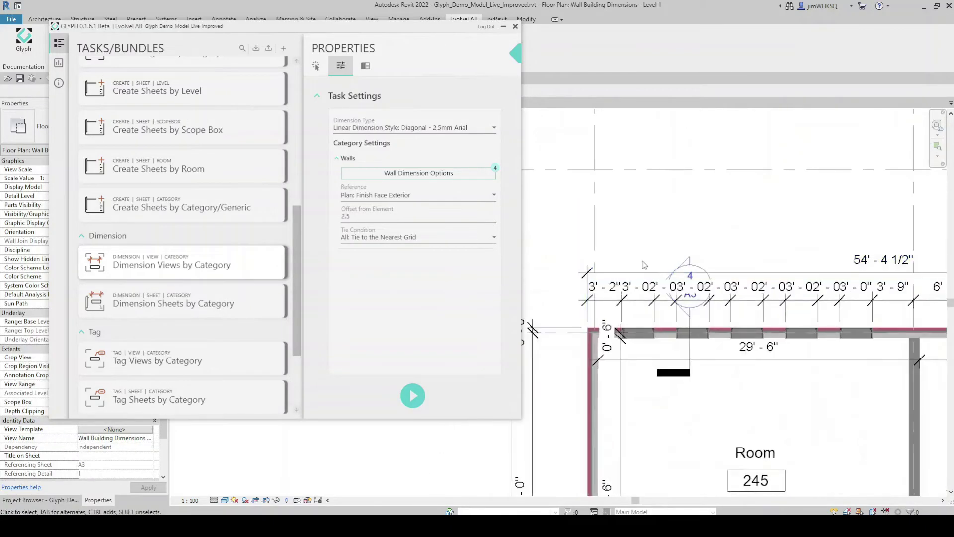
pyautogui.scroll(-2, 764, 234)
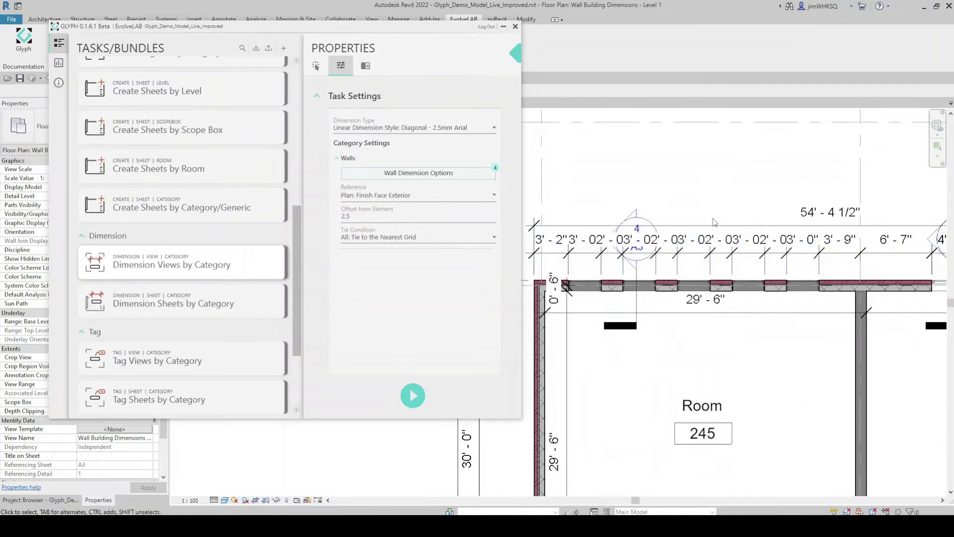
pyautogui.moveTo(748, 237); pyautogui.dragTo(698, 229, button='middle')
pyautogui.click(698, 230)
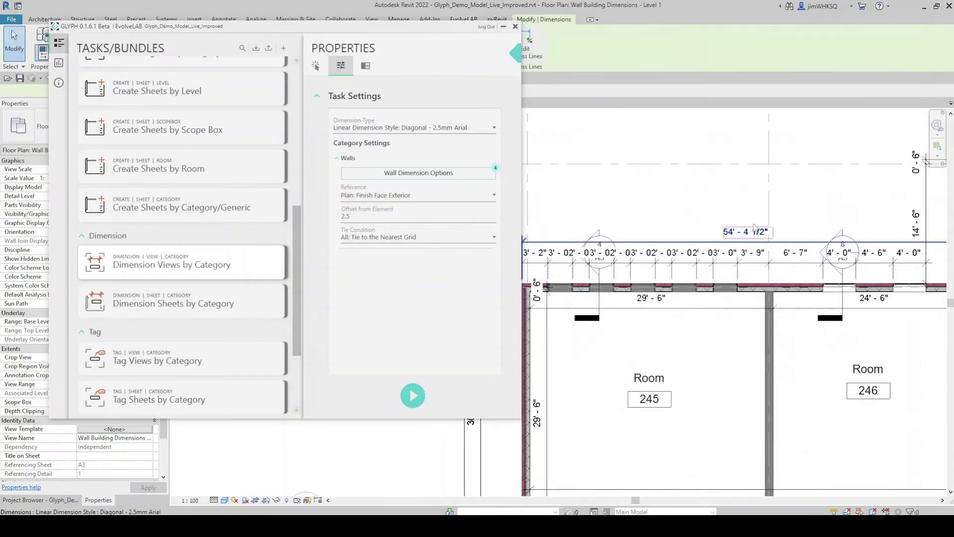
pyautogui.scroll(-2, 593, 273)
pyautogui.scroll(-1, 594, 273)
pyautogui.press('Escape')
pyautogui.scroll(-3, 647, 218)
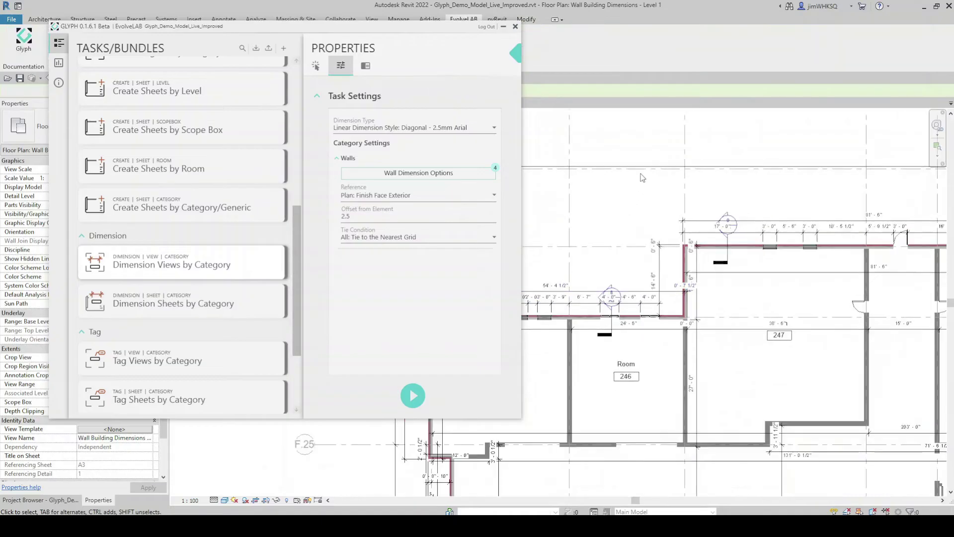
pyautogui.scroll(-3, 647, 218)
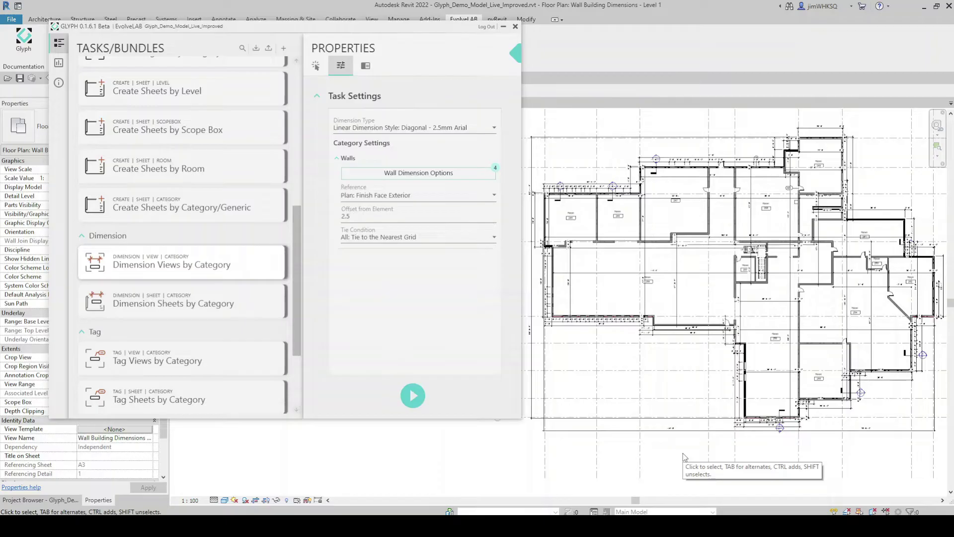
# Move the opening dimension string beside room 258's west exterior wall farther outward from the wall.
pyautogui.scroll(5, 561, 309)
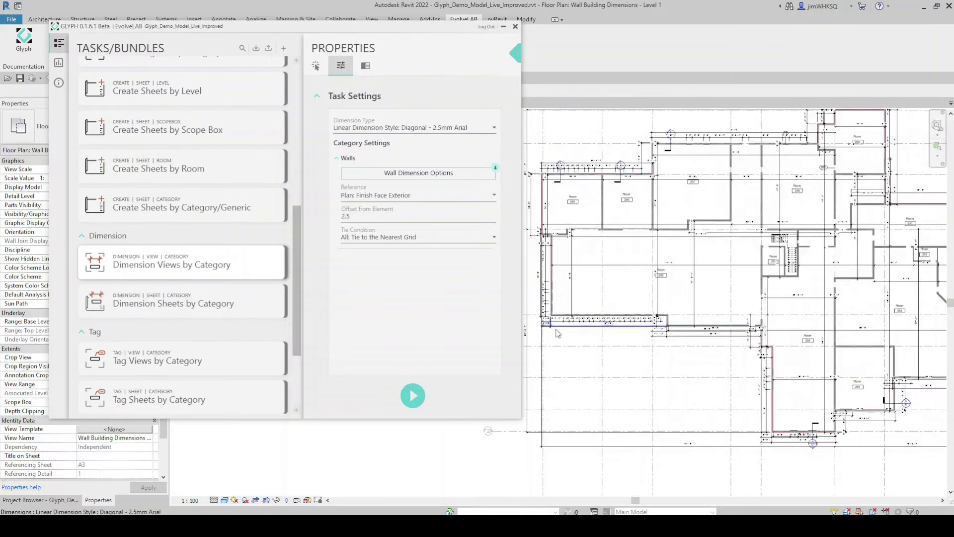
pyautogui.moveTo(565, 339); pyautogui.dragTo(664, 375, button='middle')
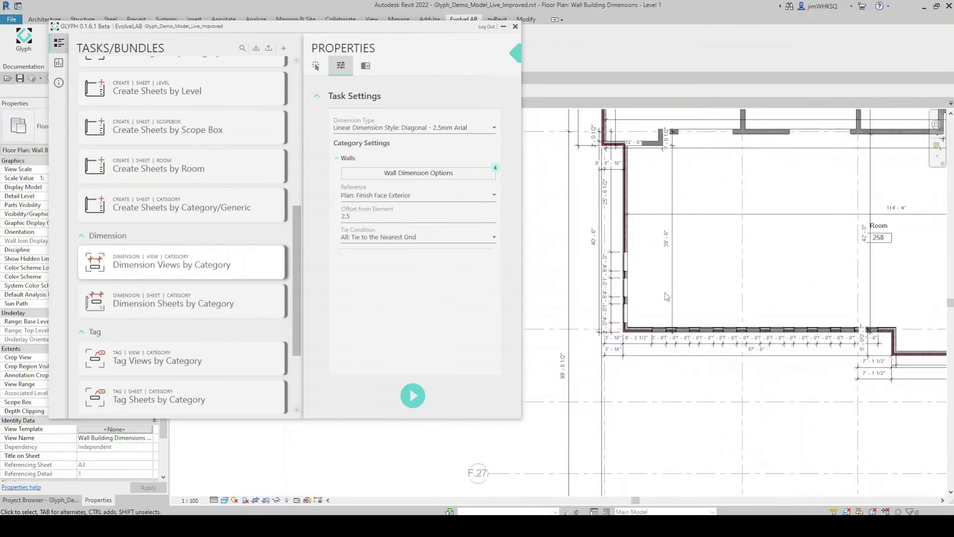
pyautogui.click(615, 213)
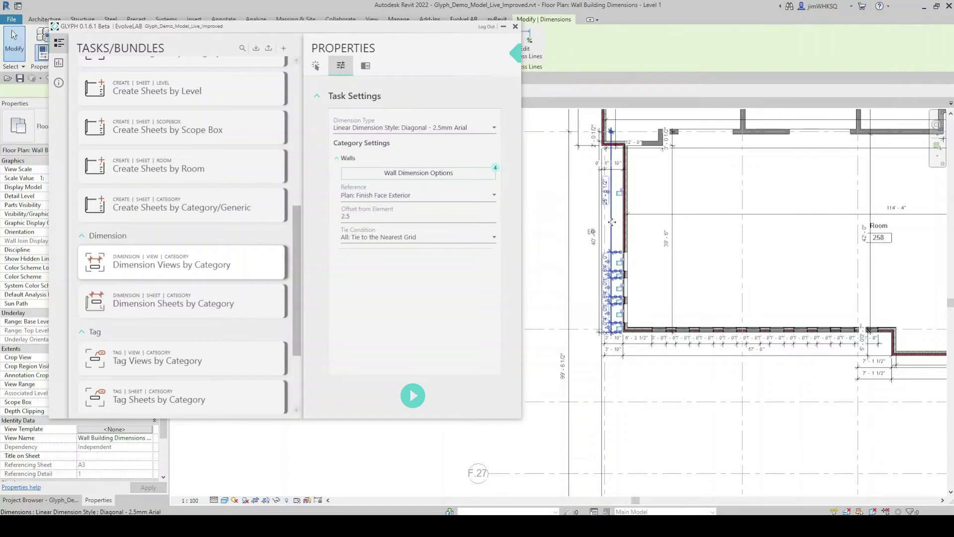
pyautogui.moveTo(611, 219); pyautogui.dragTo(579, 223)
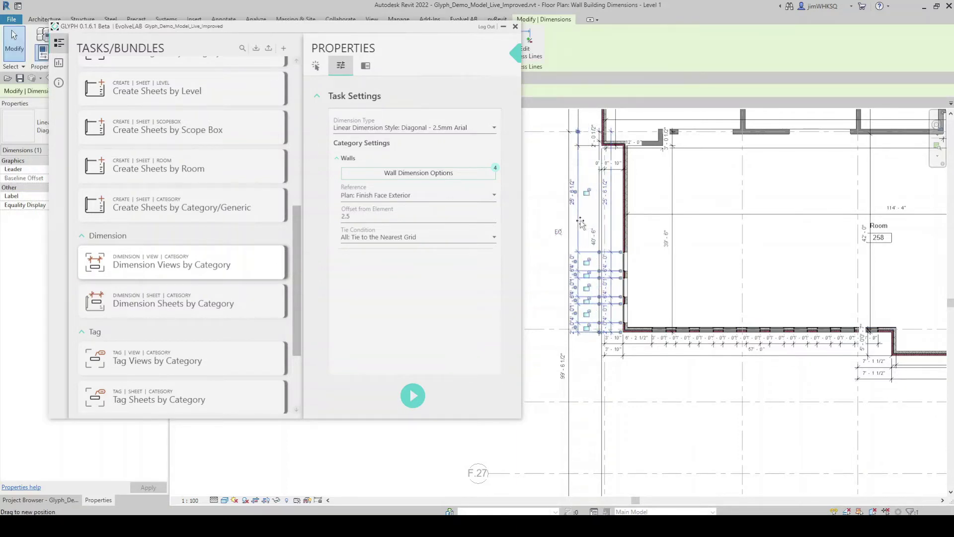
pyautogui.scroll(-1, 625, 280)
pyautogui.scroll(-3, 625, 280)
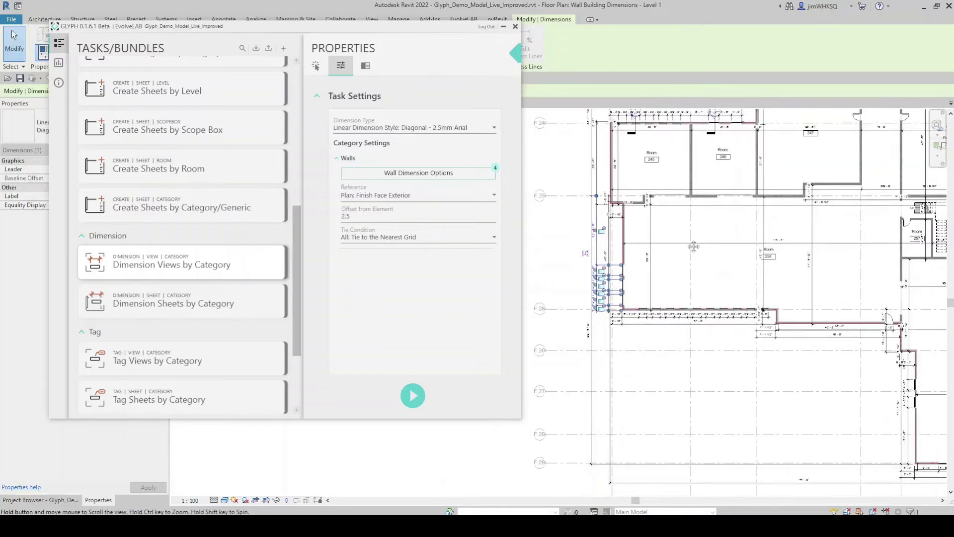
pyautogui.press('Escape')
# Select the overall building dimension on the west side and examine the exterior dimension strings around room 245.
pyautogui.click(617, 272)
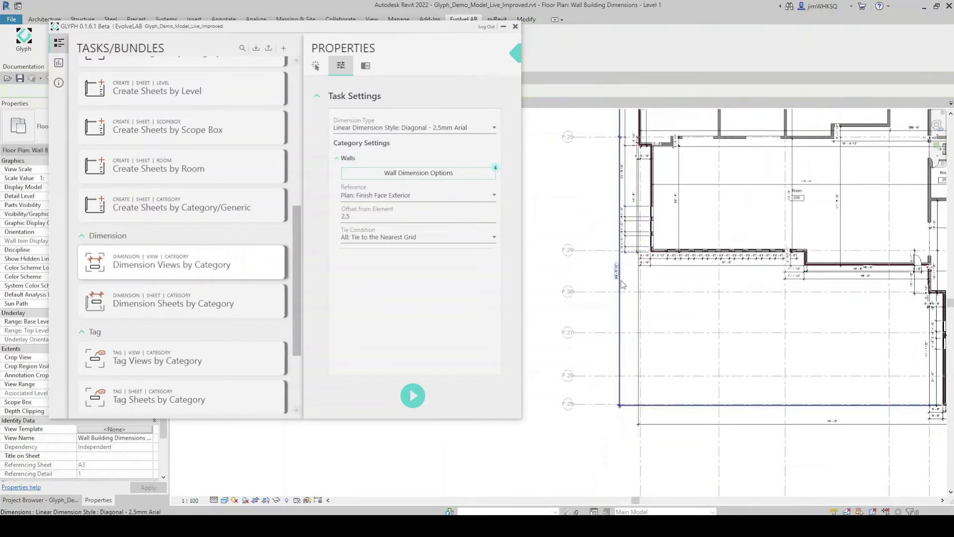
pyautogui.moveTo(617, 272); pyautogui.dragTo(610, 354, button='middle')
pyautogui.scroll(5, 654, 217)
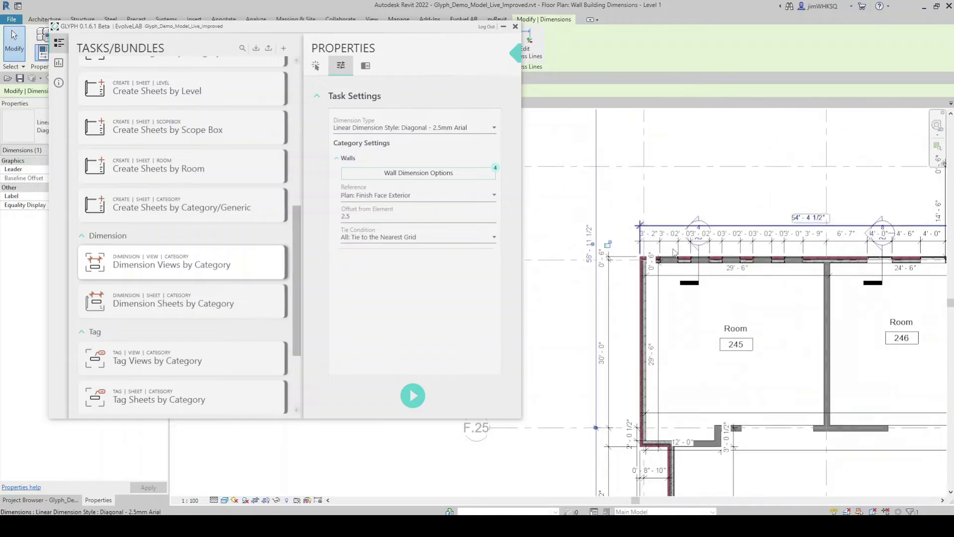
pyautogui.click(678, 193)
pyautogui.scroll(-4, 678, 193)
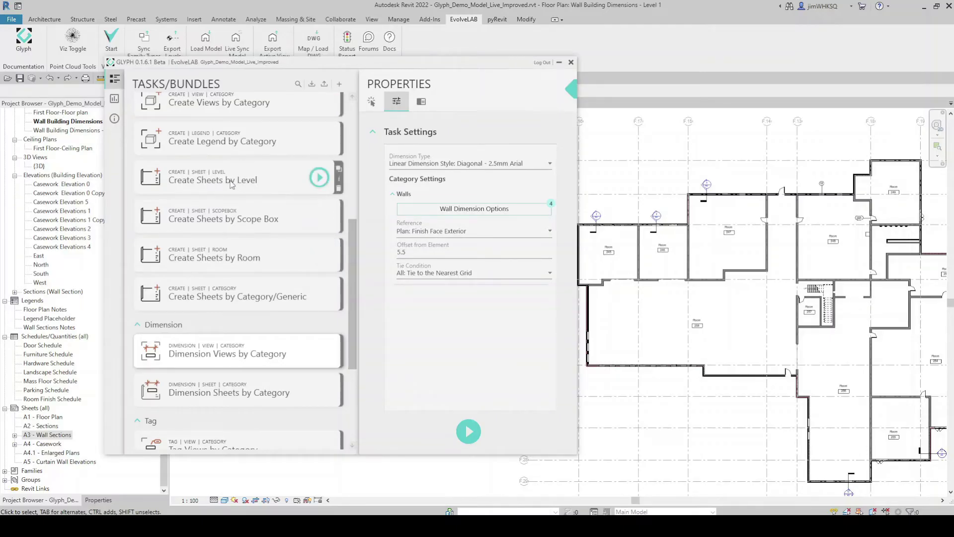
# Run the Create Sheets by Level task for all levels, with starting sheet number A101 and the A0 metric titleblock.
pyautogui.click(276, 178)
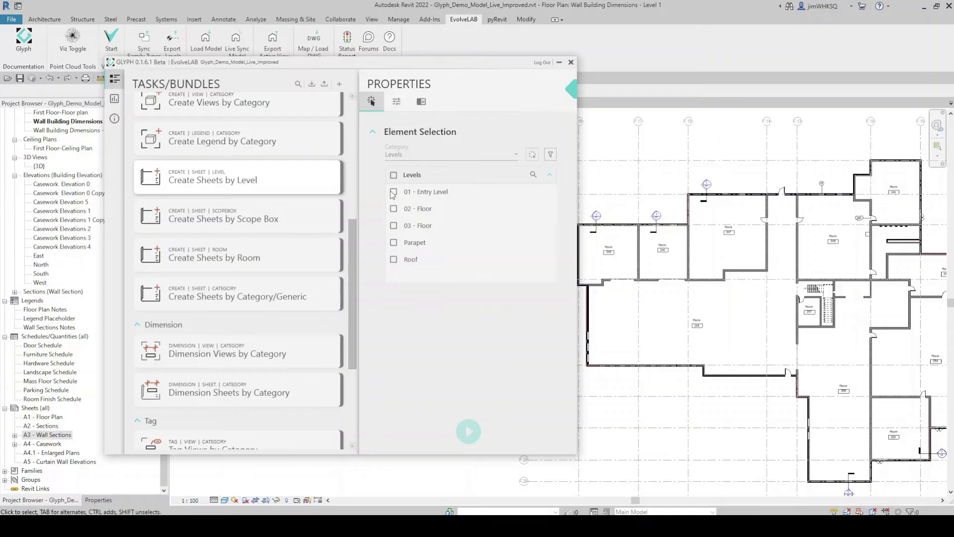
pyautogui.click(394, 175)
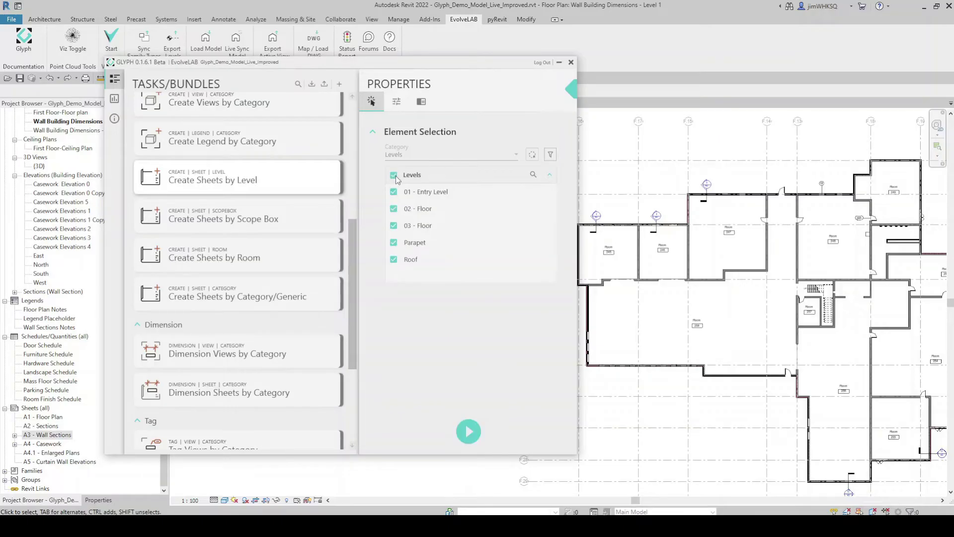
pyautogui.click(396, 104)
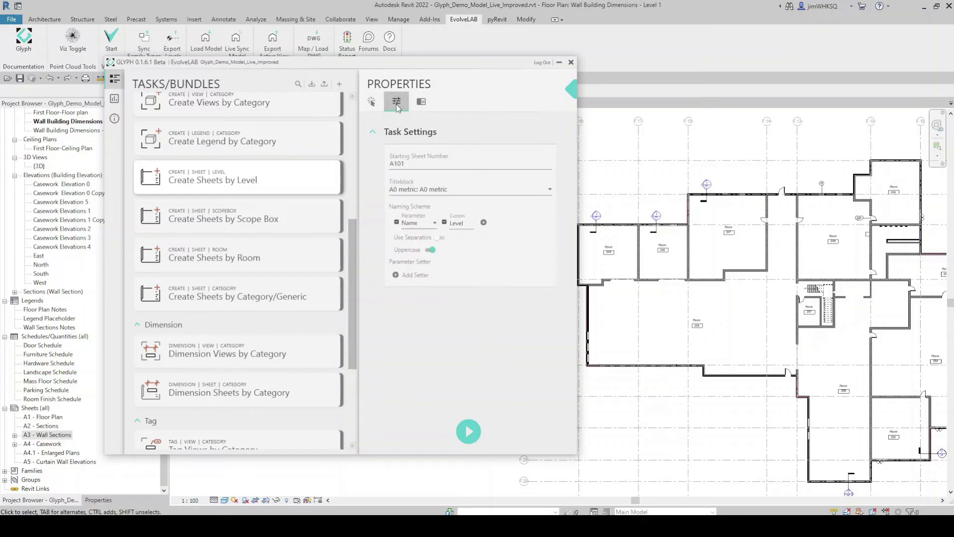
pyautogui.click(419, 163)
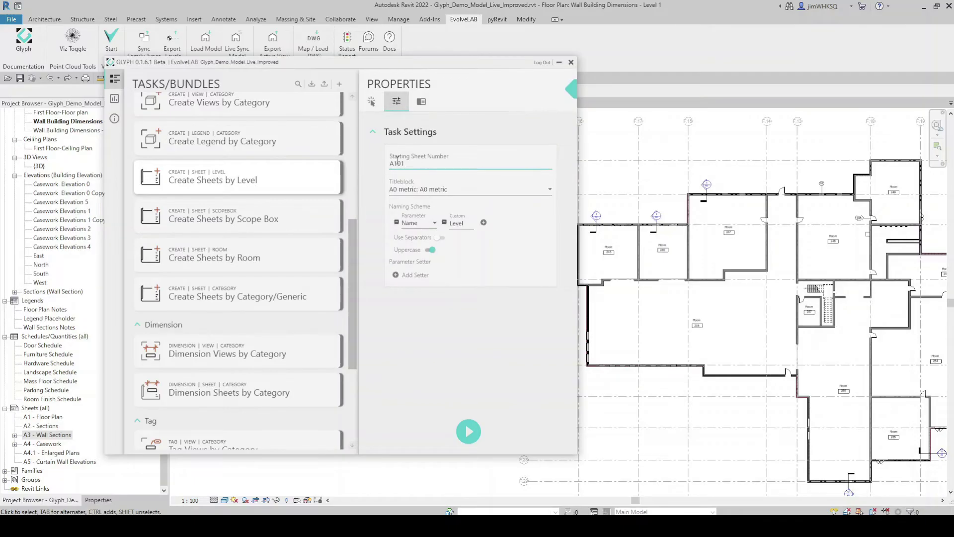
pyautogui.moveTo(407, 163); pyautogui.dragTo(397, 167)
pyautogui.click(469, 383)
pyautogui.click(469, 431)
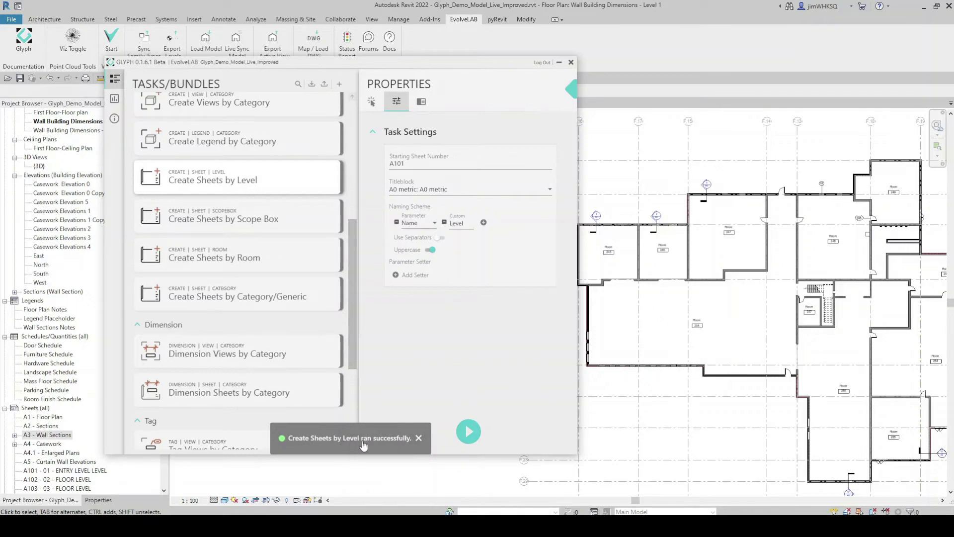
# Select the new level sheets A101 through A105 in the project's sheet list to review them.
pyautogui.scroll(-3, 66, 428)
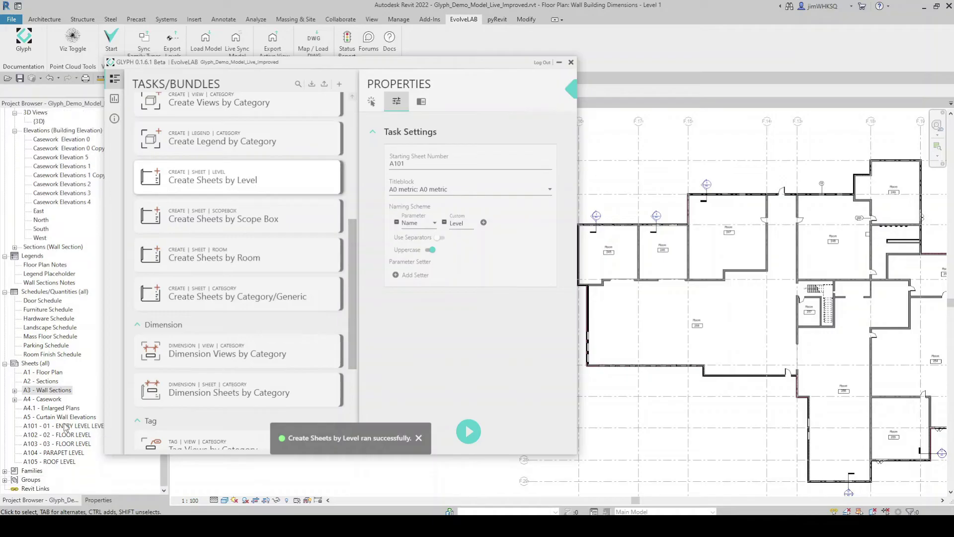
pyautogui.click(63, 426)
pyautogui.keyDown('shift'); pyautogui.click(57, 462); pyautogui.keyUp('shift')
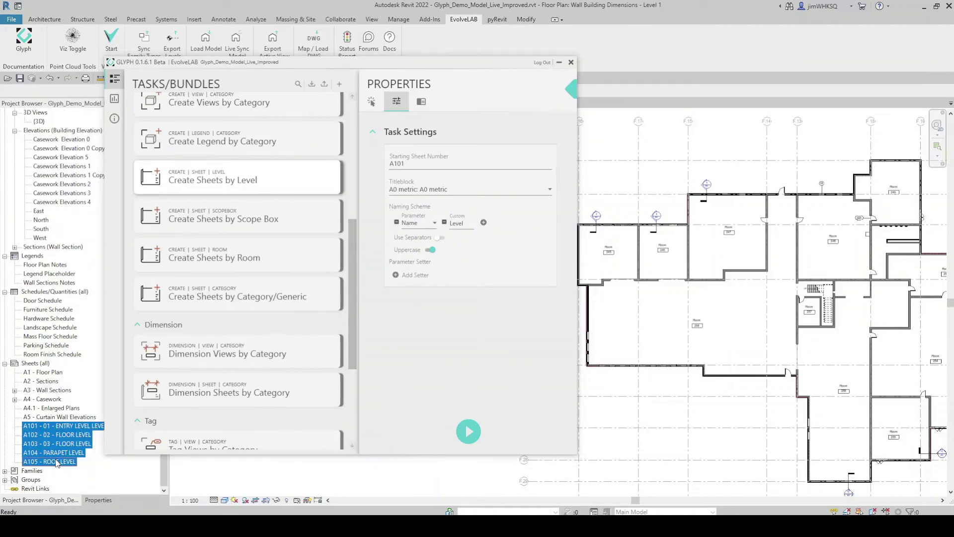
pyautogui.click(388, 331)
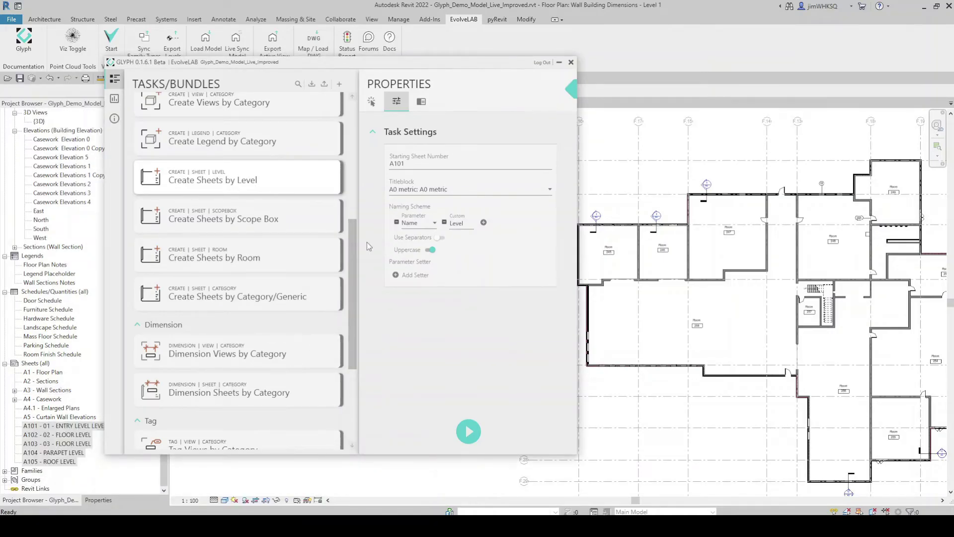
# Choose sheets A4 - Casework and A4.1 - Enlarged Plans as targets for the Place Views on Sheets task.
pyautogui.scroll(-3, 347, 339)
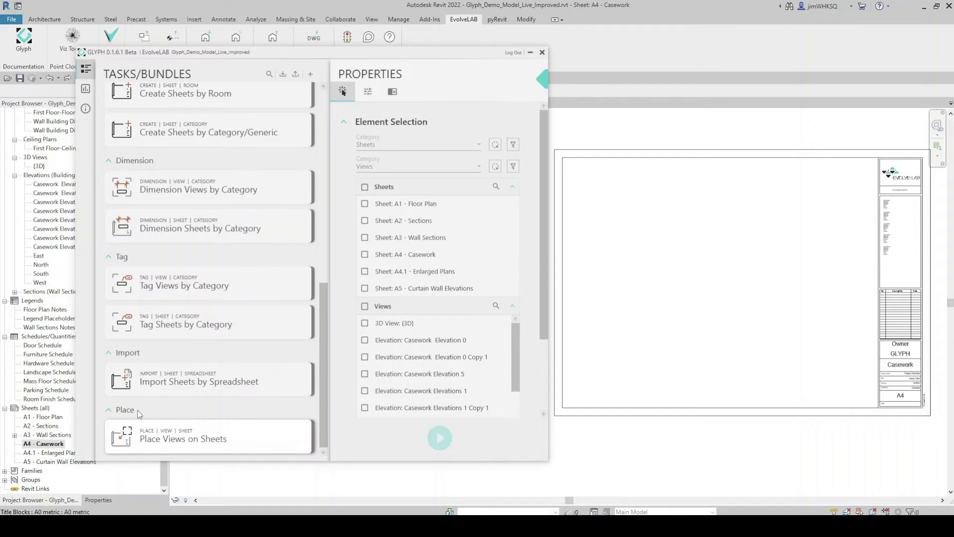
pyautogui.moveTo(207, 433)
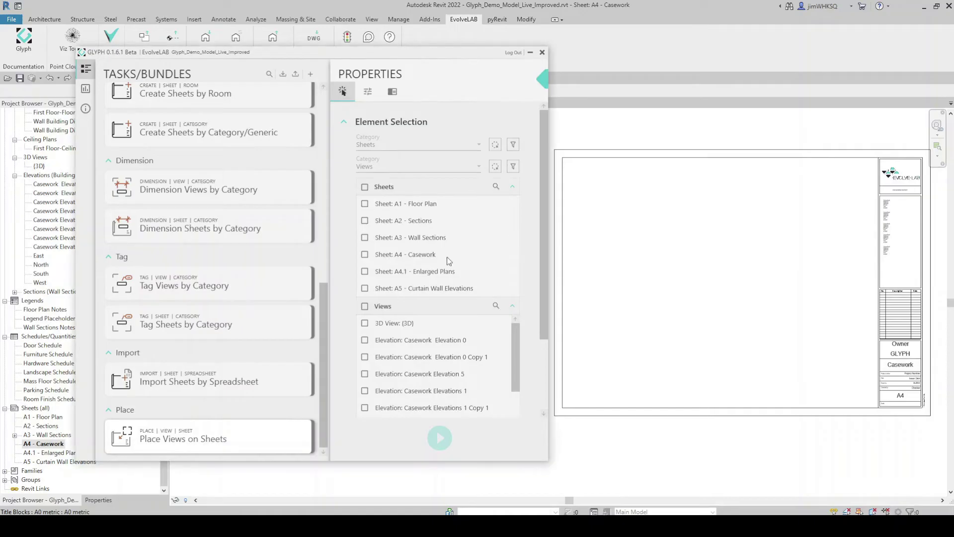
pyautogui.click(365, 255)
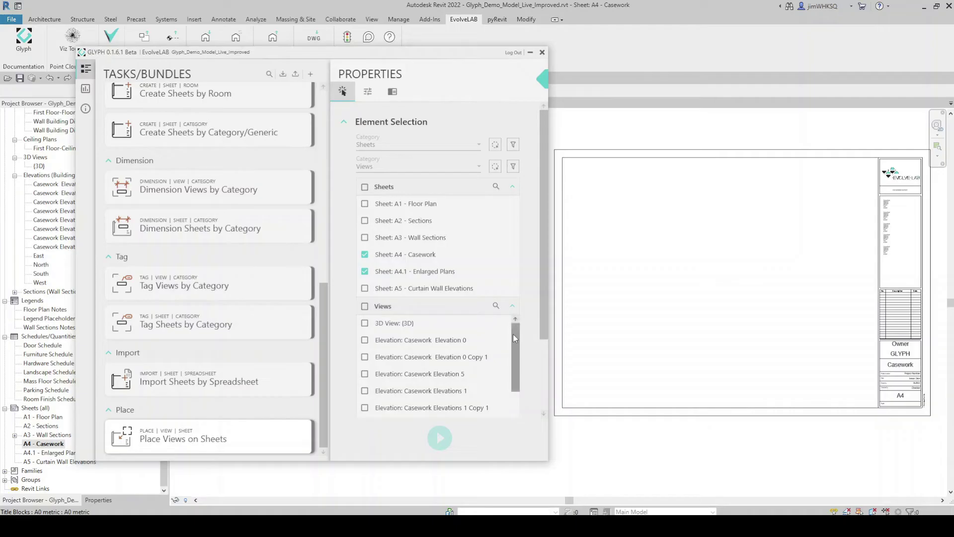
# Include all eight casework elevations, from Casework Elevation 0 to Casework Elevations 4, as the views to place.
pyautogui.click(366, 340)
pyautogui.click(365, 357)
pyautogui.click(365, 374)
pyautogui.click(366, 392)
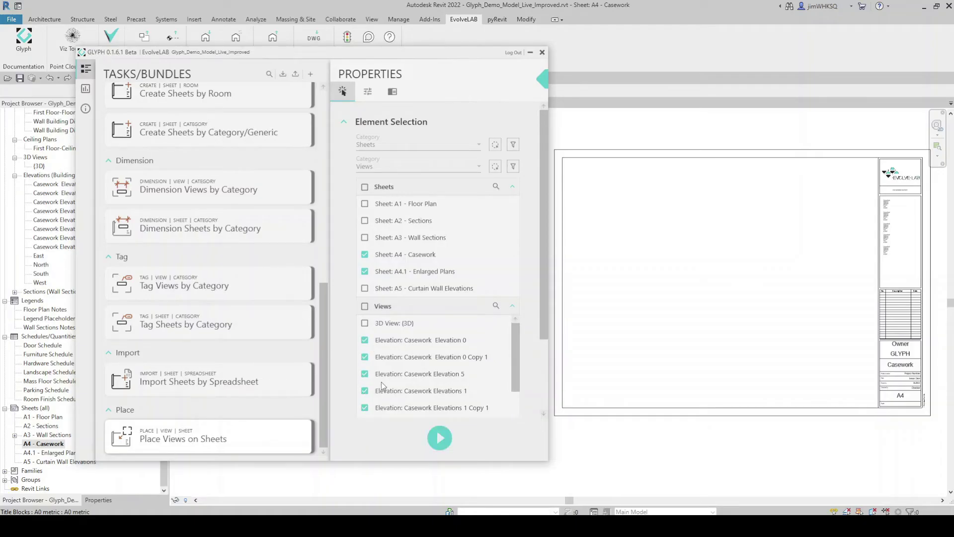
pyautogui.scroll(-1, 381, 383)
pyautogui.scroll(1, 382, 377)
pyautogui.scroll(-1, 381, 374)
pyautogui.click(365, 374)
pyautogui.click(365, 391)
pyautogui.click(364, 408)
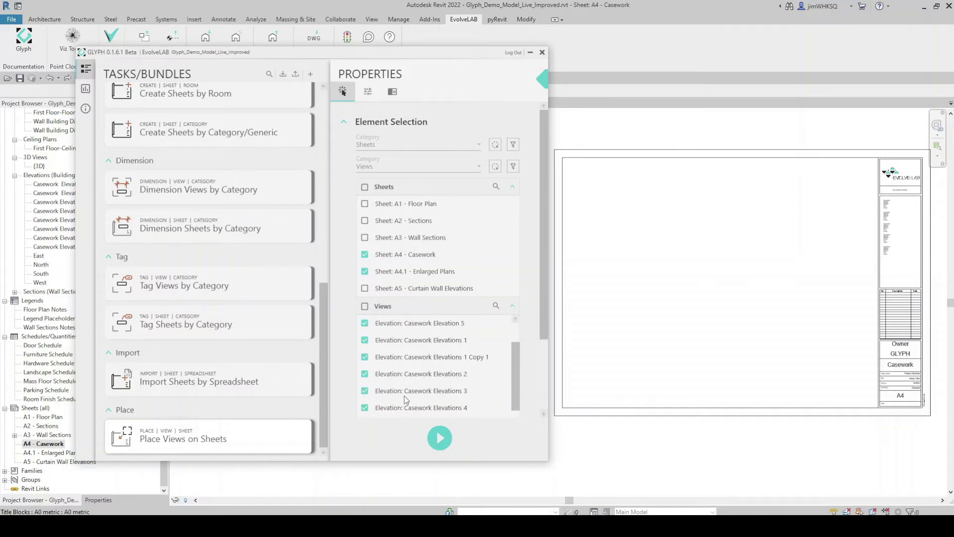
# Map Casework Elevations 1 Copy 1, Casework Elevation 0 and Casework Elevations 1 to sheet A4 - Casework.
pyautogui.click(368, 92)
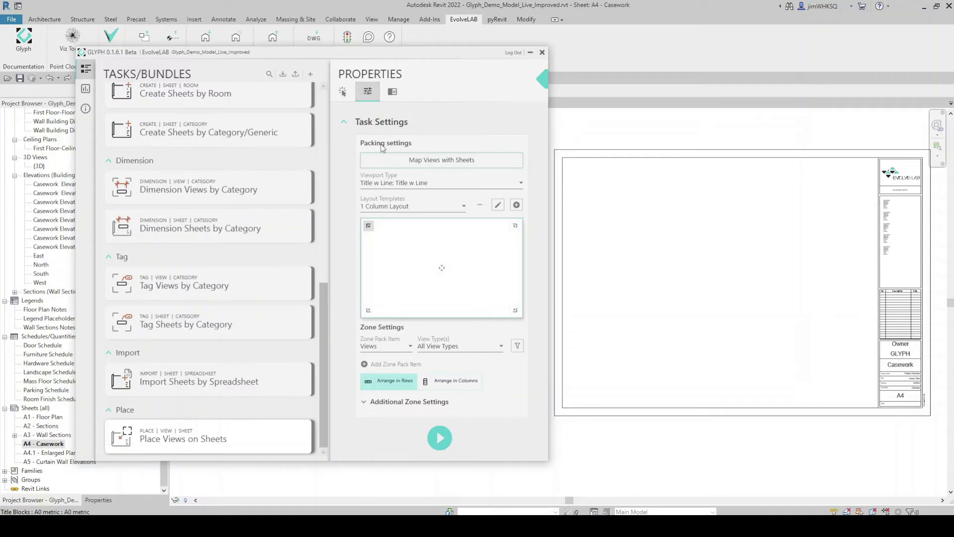
pyautogui.click(454, 162)
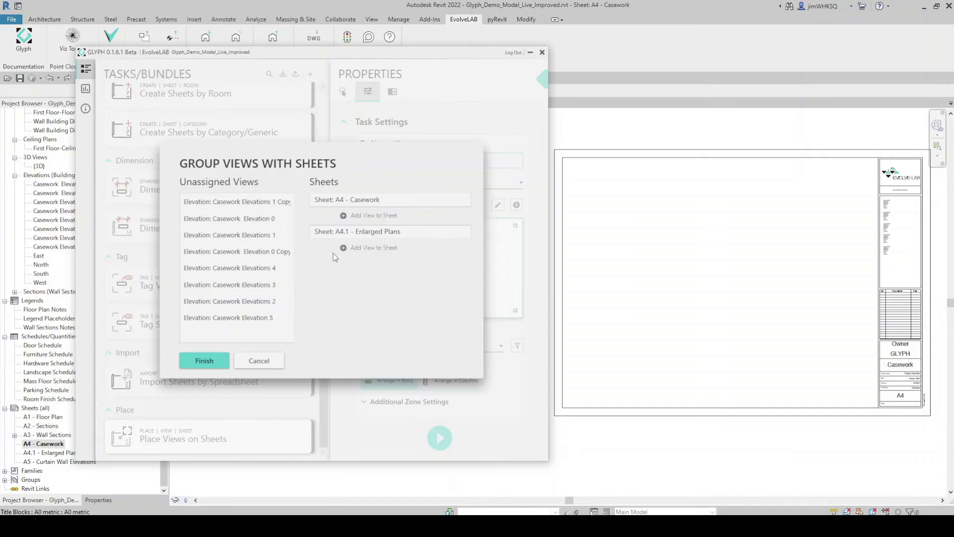
pyautogui.click(343, 216)
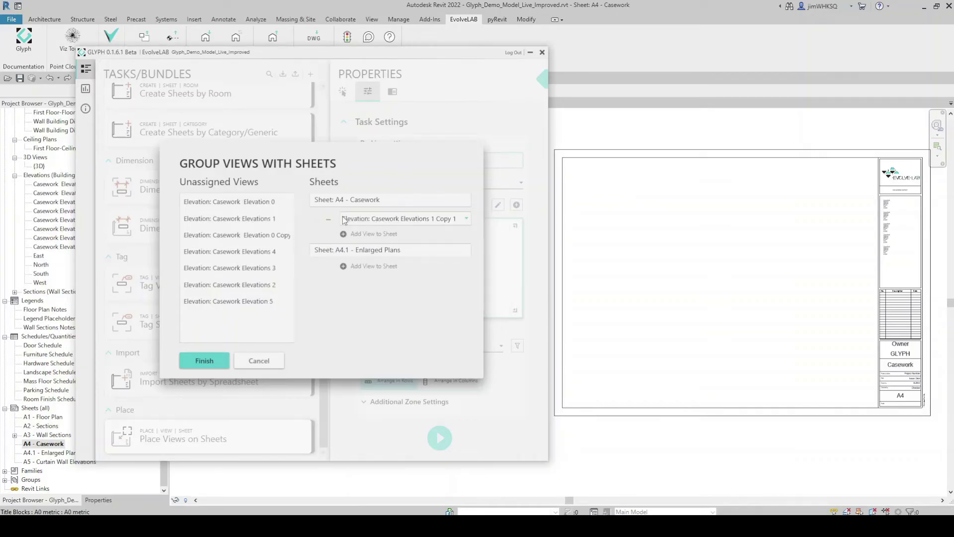
pyautogui.click(343, 232)
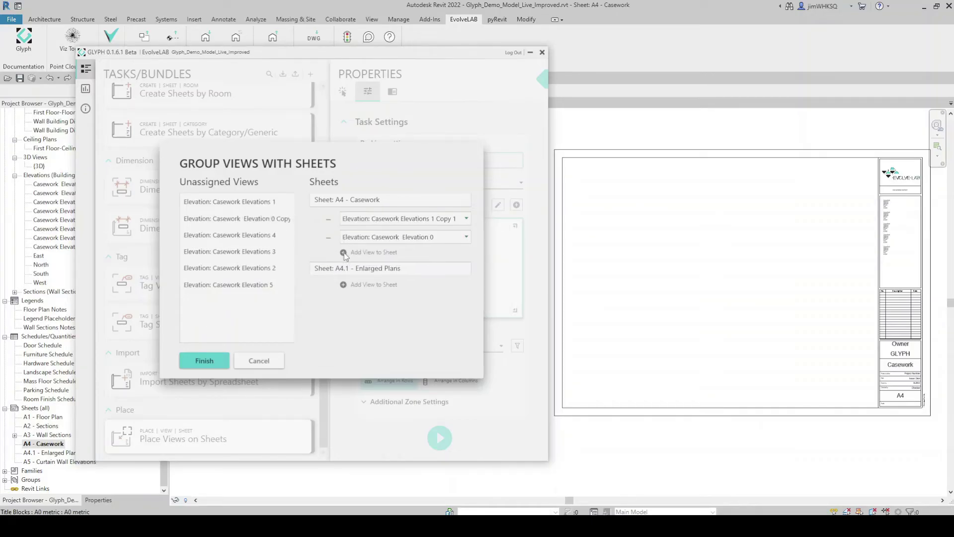
pyautogui.click(344, 255)
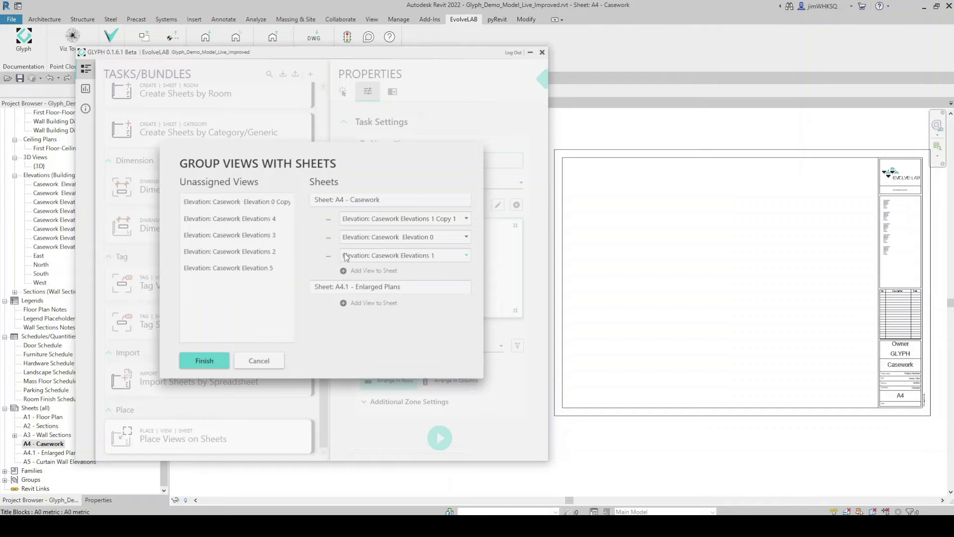
pyautogui.click(466, 219)
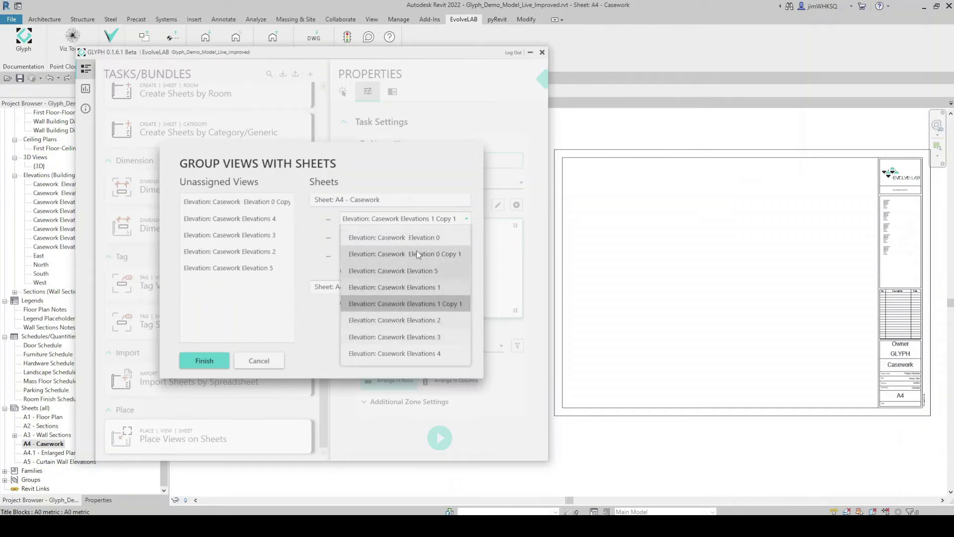
pyautogui.click(311, 326)
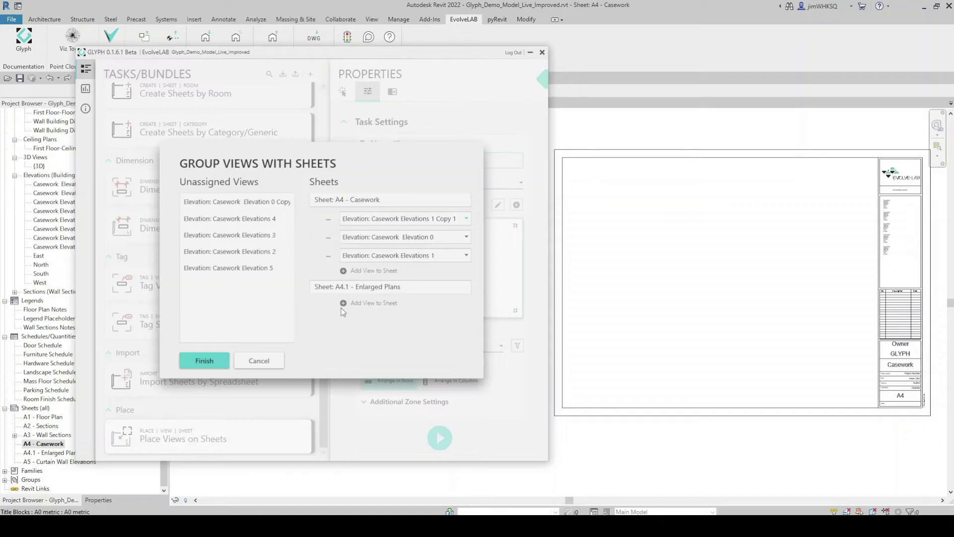
# Map the remaining five casework elevations to sheet A4.1 - Enlarged Plans and finish the view-to-sheet grouping.
pyautogui.click(344, 304)
pyautogui.click(344, 322)
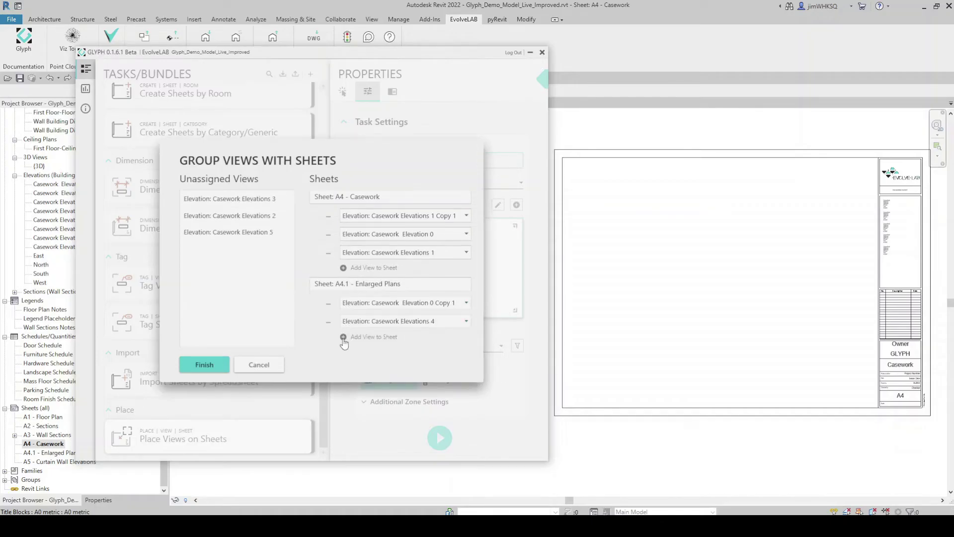
pyautogui.click(345, 335)
pyautogui.click(344, 346)
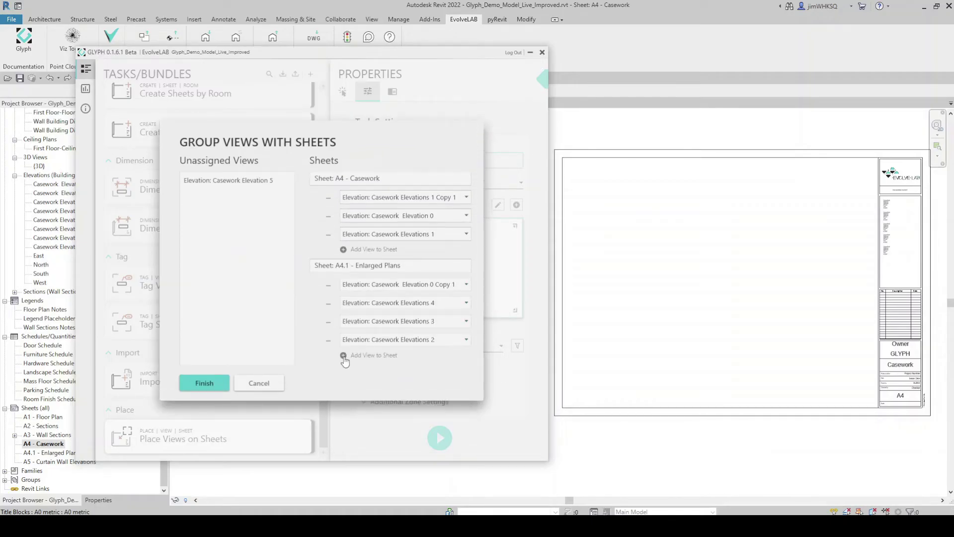
pyautogui.click(344, 355)
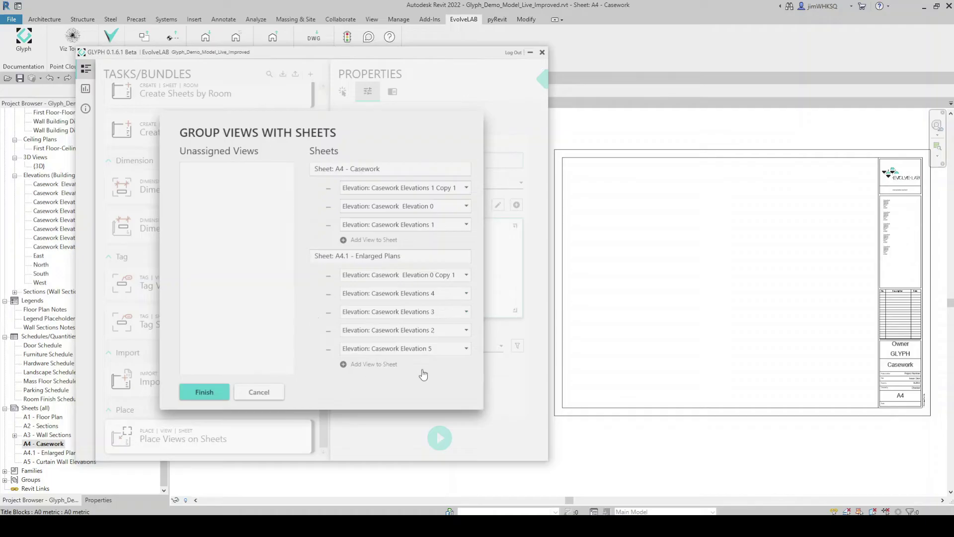
pyautogui.click(211, 392)
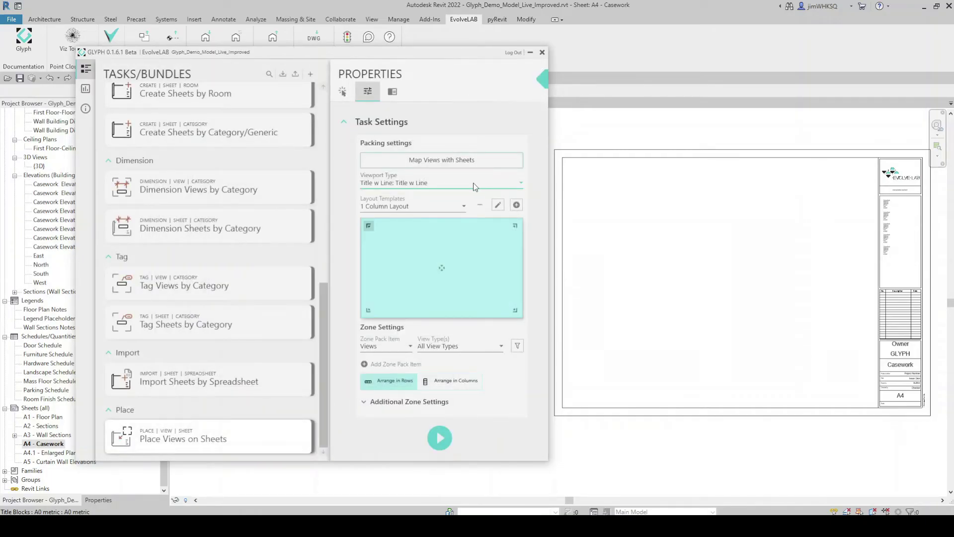
# Run the Place Views on Sheets task with the Title w Line viewport type and the 1 Column Layout template.
pyautogui.click(521, 184)
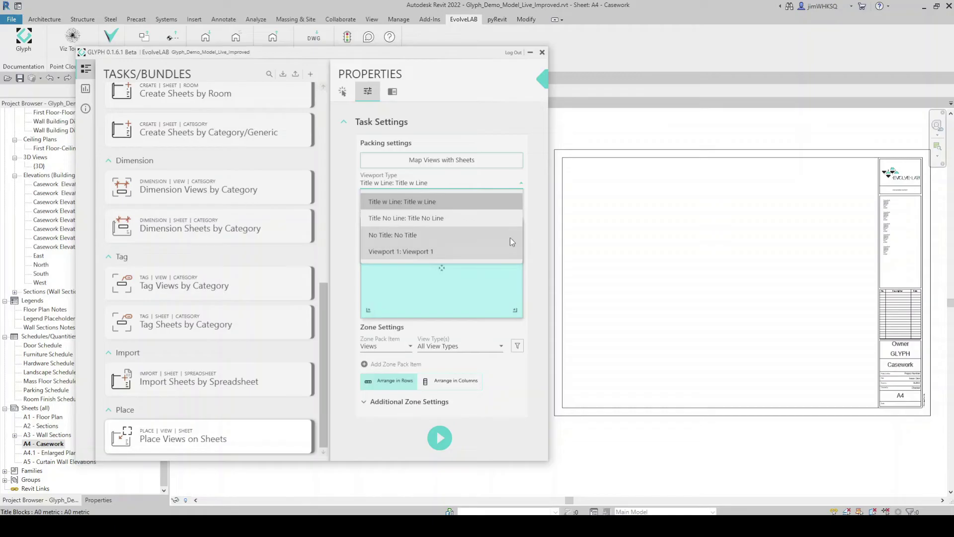
pyautogui.click(538, 175)
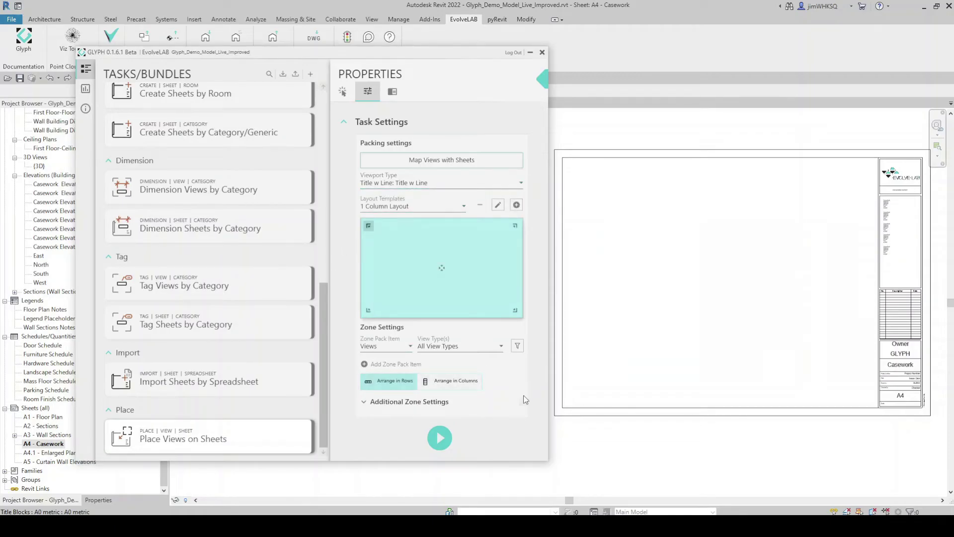
pyautogui.click(440, 440)
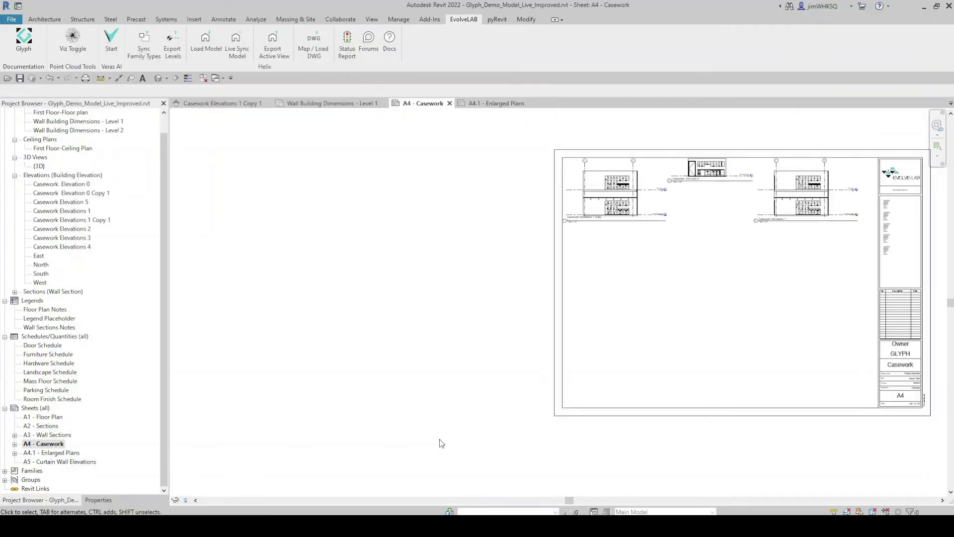
# Move the Casework Elevation 0 viewport down on sheet A4 to line up with the two neighbouring elevations.
pyautogui.moveTo(764, 311); pyautogui.dragTo(525, 298, button='middle')
pyautogui.scroll(2, 525, 298)
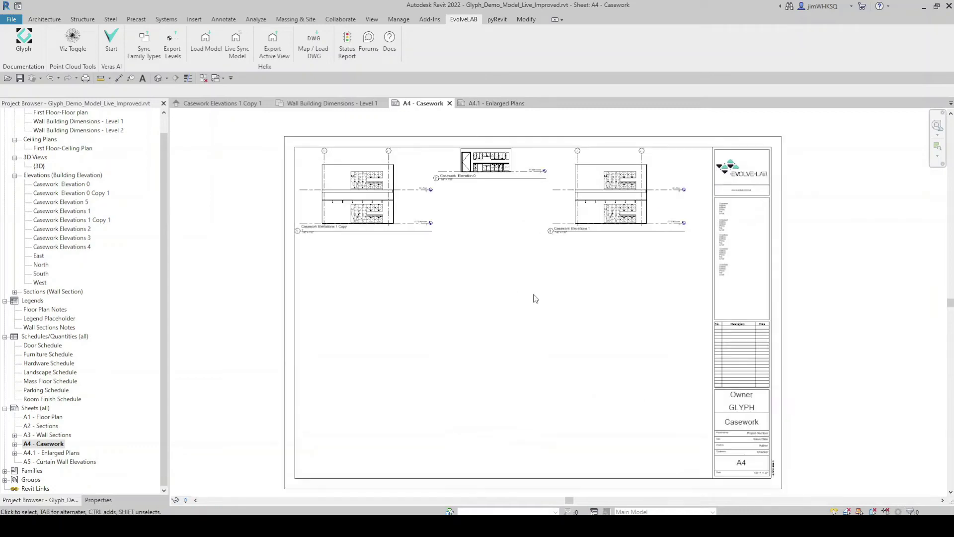
pyautogui.click(489, 169)
pyautogui.moveTo(488, 169); pyautogui.dragTo(501, 216)
pyautogui.moveTo(501, 219); pyautogui.dragTo(501, 219)
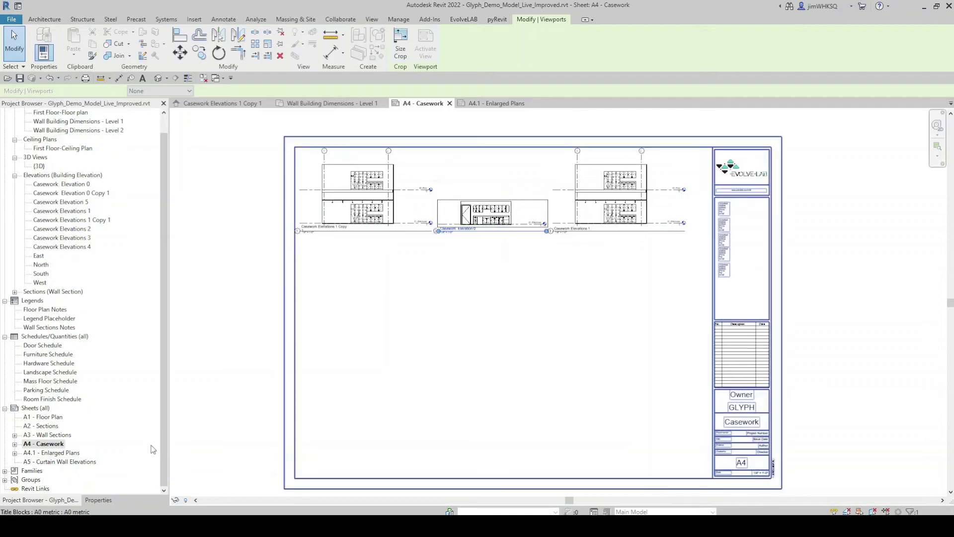
# On sheet A4.1 - Enlarged Plans, move the Casework Elevation 0 Copy 1, Elevations 3 and Elevations 2 viewports down in line with Casework Elevations 4.
pyautogui.doubleClick(56, 452)
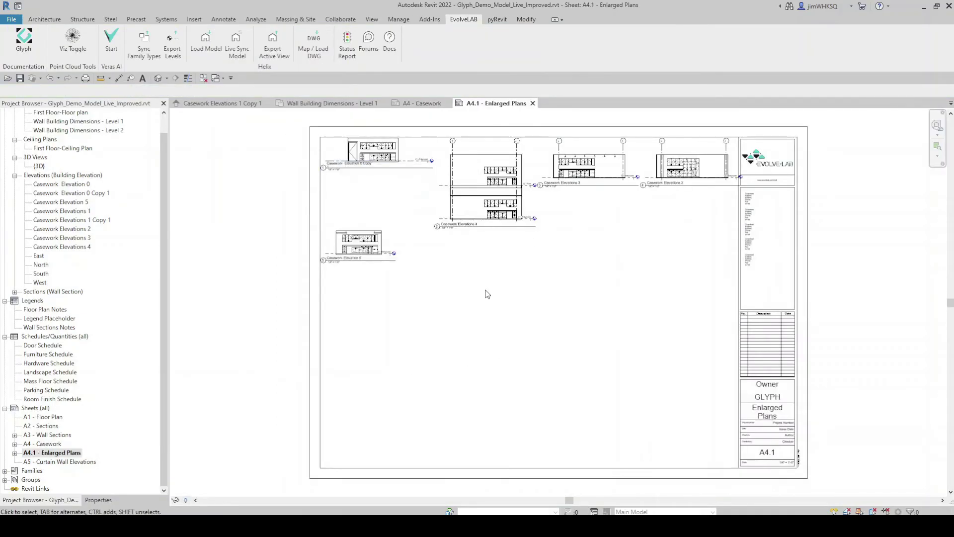
pyautogui.click(603, 159)
pyautogui.moveTo(603, 159); pyautogui.dragTo(603, 203)
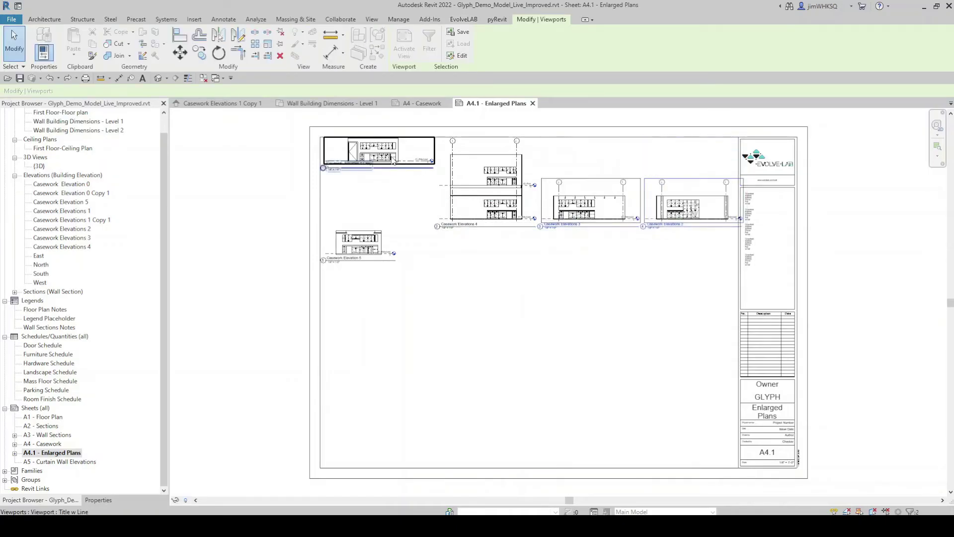
pyautogui.moveTo(380, 153); pyautogui.dragTo(380, 210)
pyautogui.press('Escape')
# Move the Casework Elevation 5 viewport slightly farther down below the first row on sheet A4.1.
pyautogui.click(366, 250)
pyautogui.moveTo(366, 250); pyautogui.dragTo(371, 271)
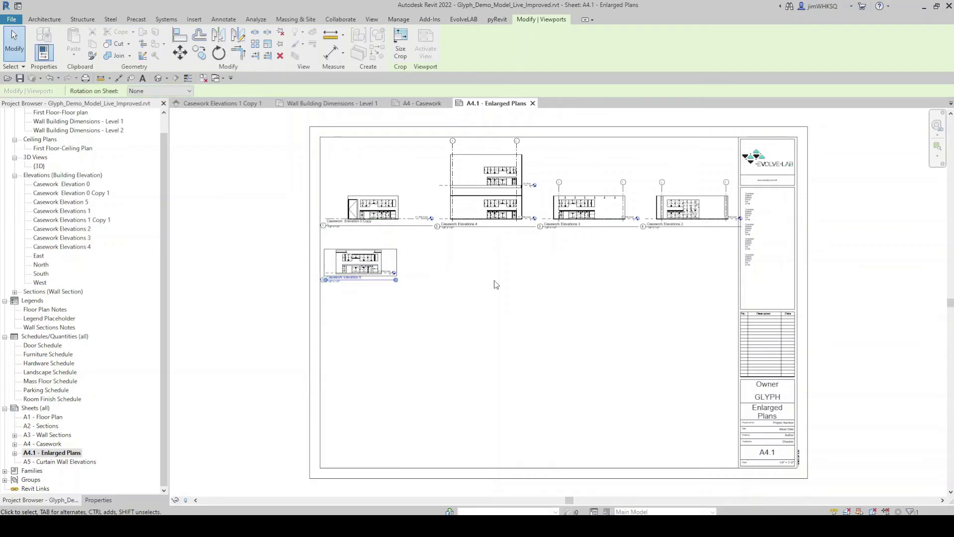
pyautogui.click(496, 284)
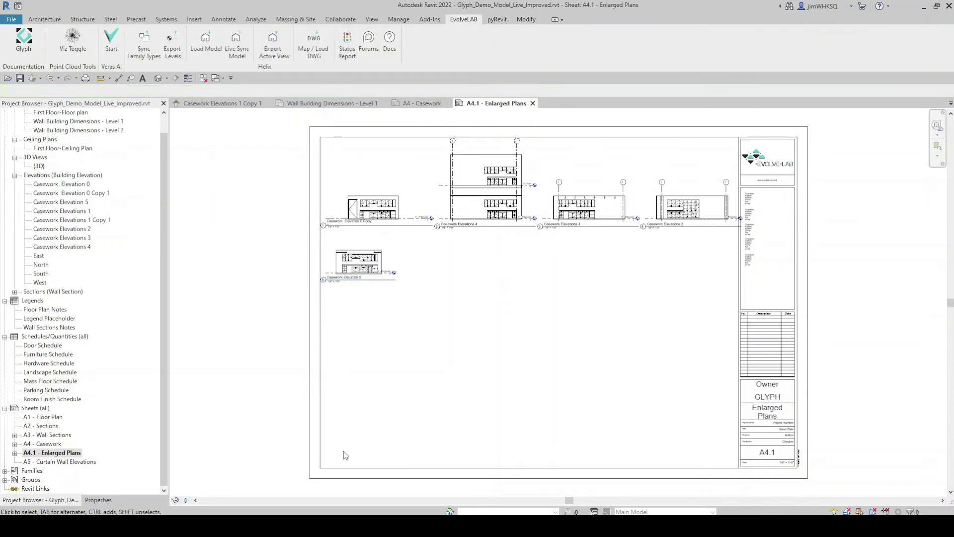
# Return to Glyph, add a new layout template and split it horizontally into zones of about 100 × 38 and 100 × 62.
pyautogui.moveTo(333, 526)
pyautogui.click(276, 478)
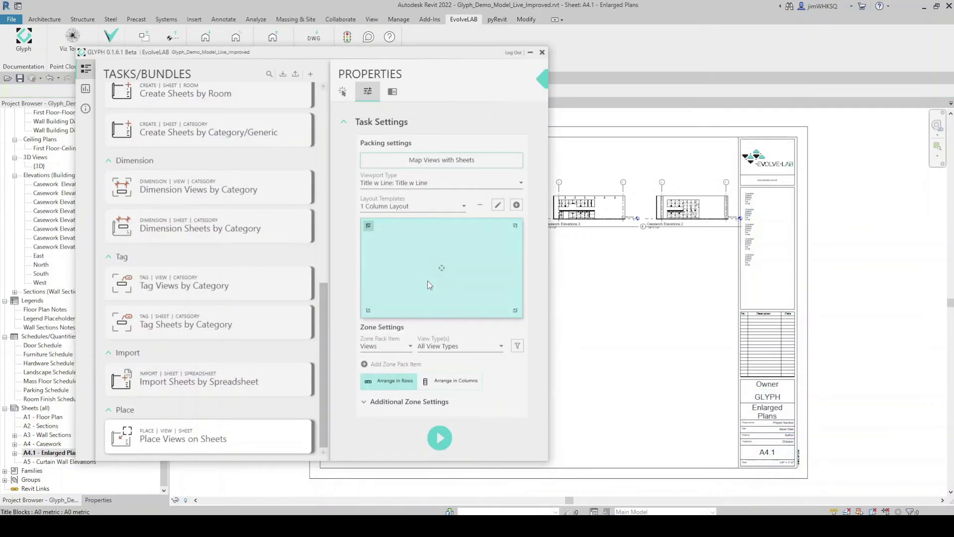
pyautogui.click(463, 207)
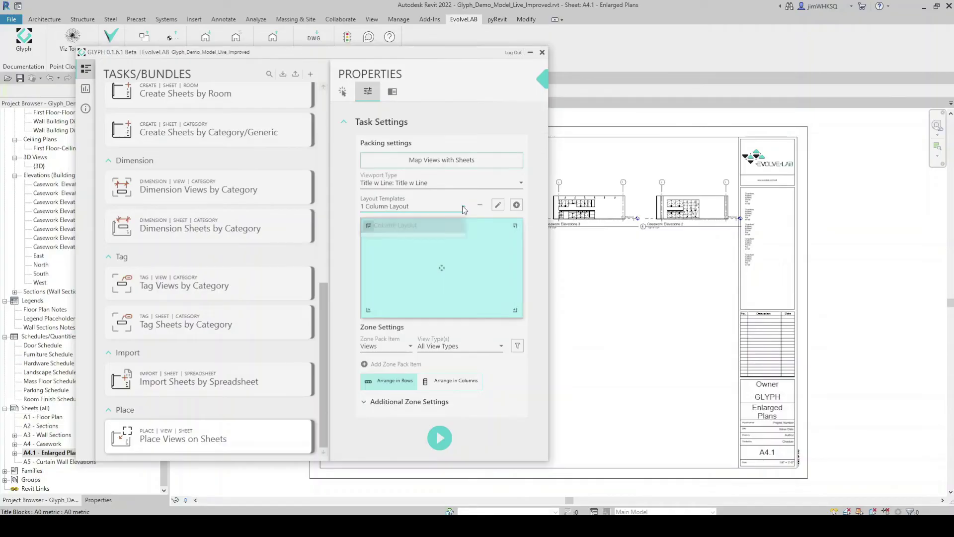
pyautogui.click(407, 225)
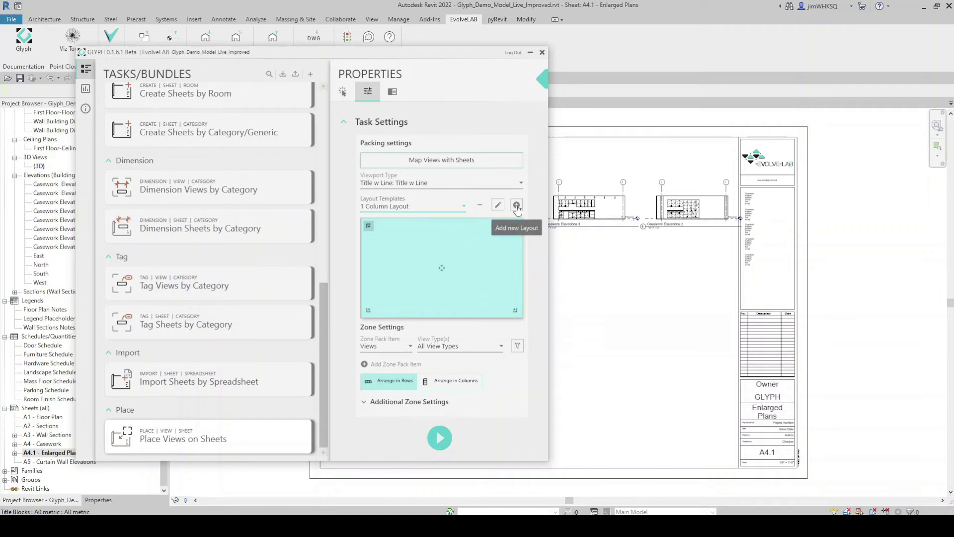
pyautogui.click(517, 205)
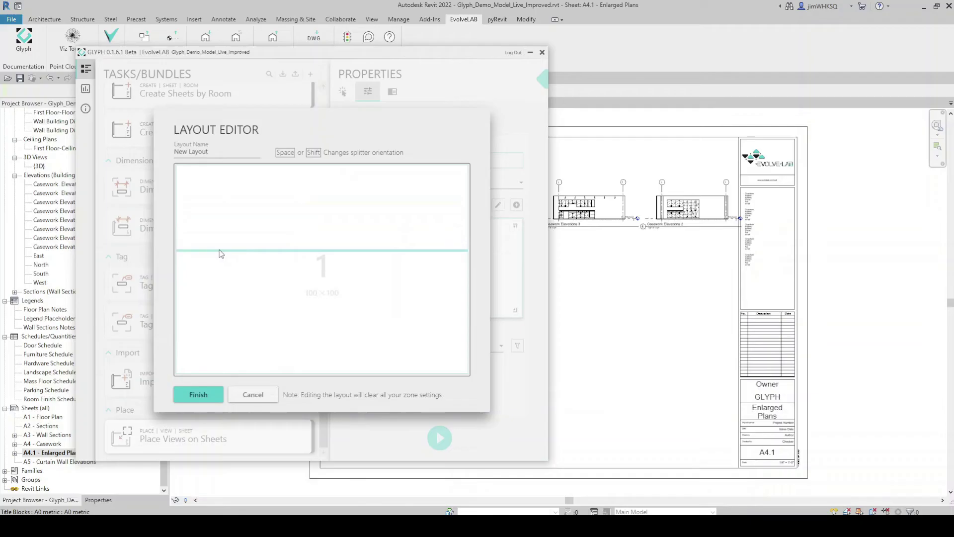
pyautogui.press('space')
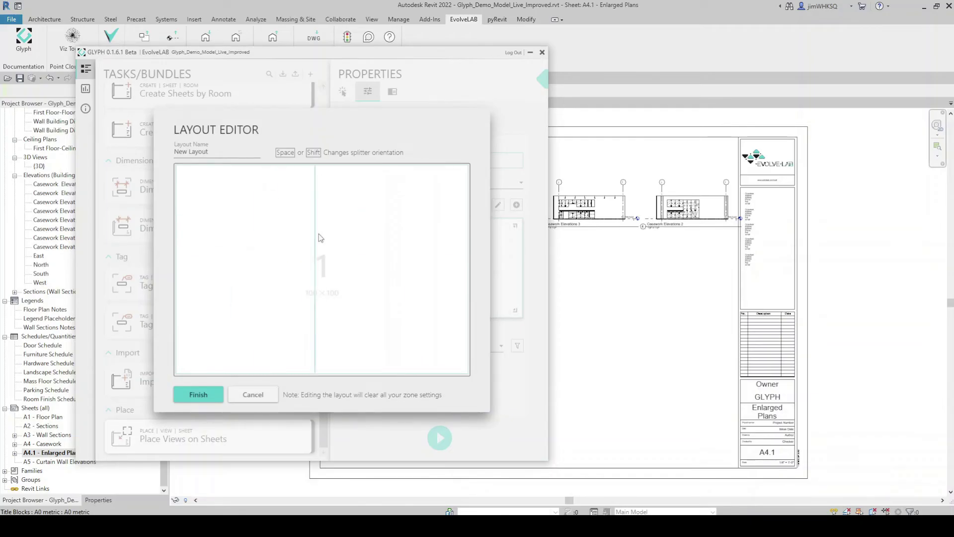
pyautogui.press('space')
pyautogui.press('space')
pyautogui.press('space')
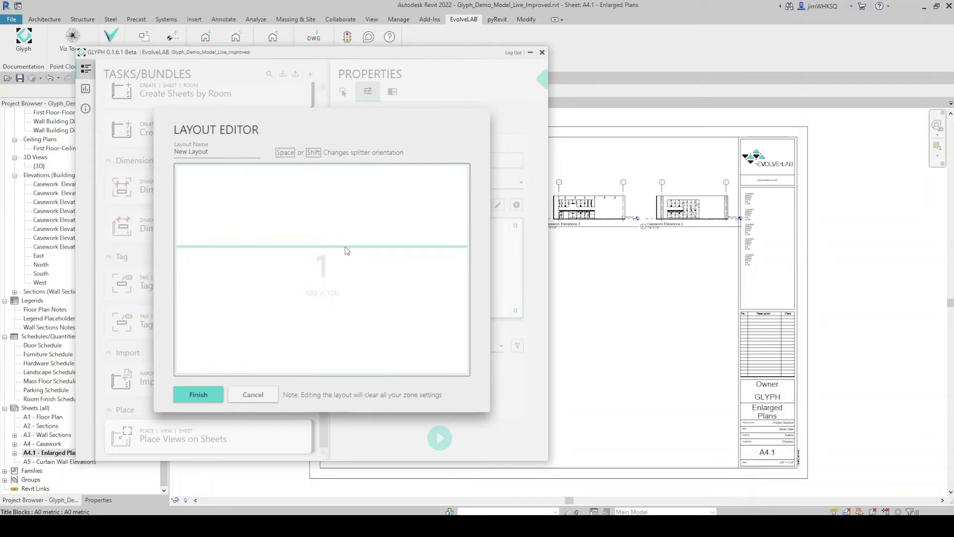
pyautogui.click(355, 251)
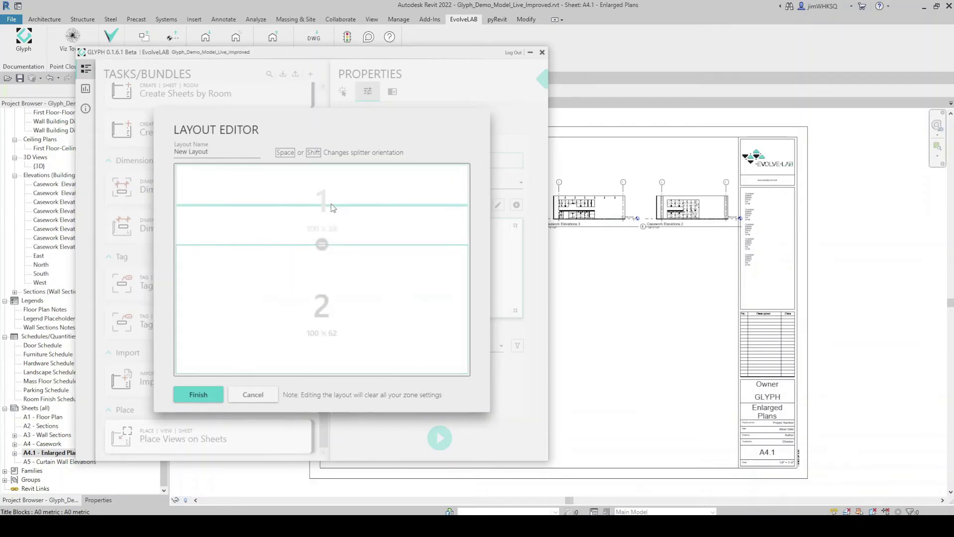
# Split the layout's lower zone vertically into a wide left zone and a narrow right zone, and finish the layout.
pyautogui.press('space')
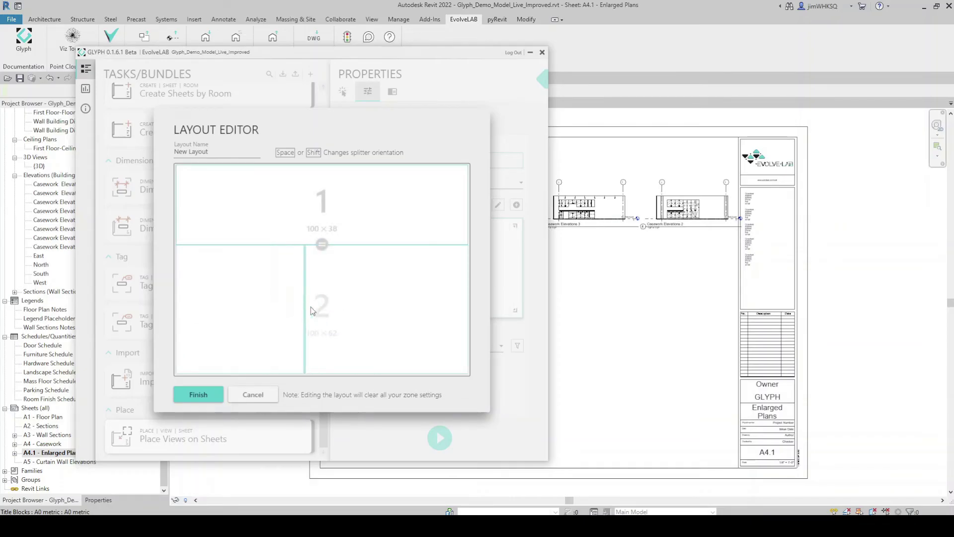
pyautogui.press('space')
pyautogui.press('space')
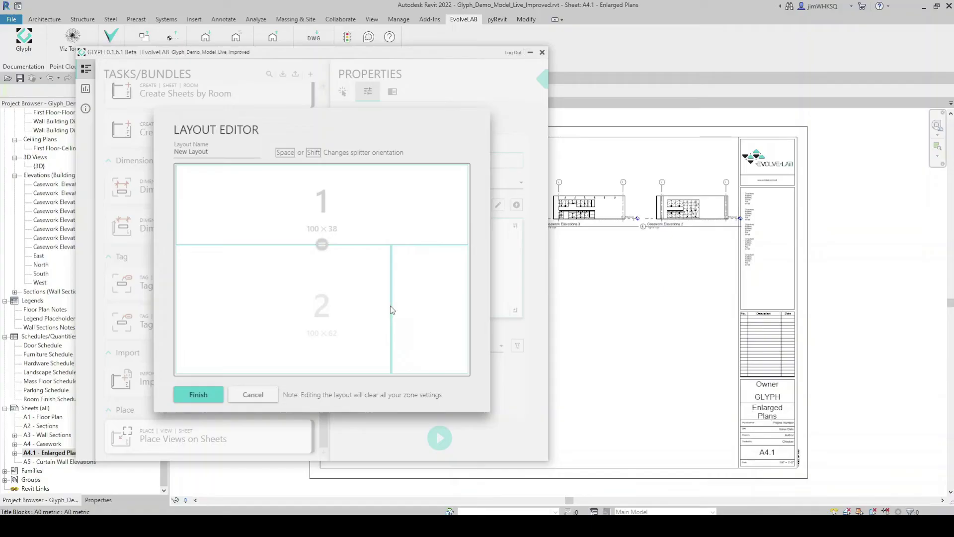
pyautogui.click(379, 306)
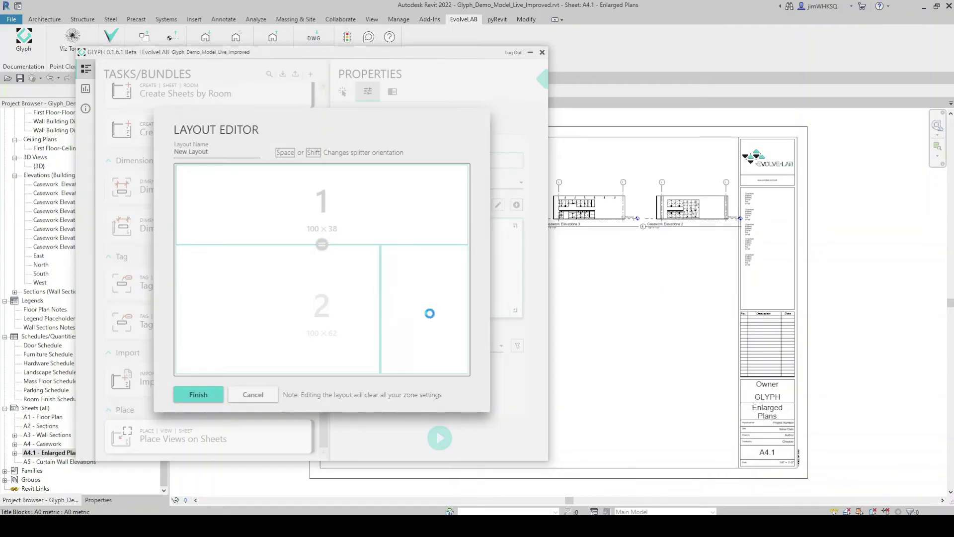
pyautogui.click(200, 393)
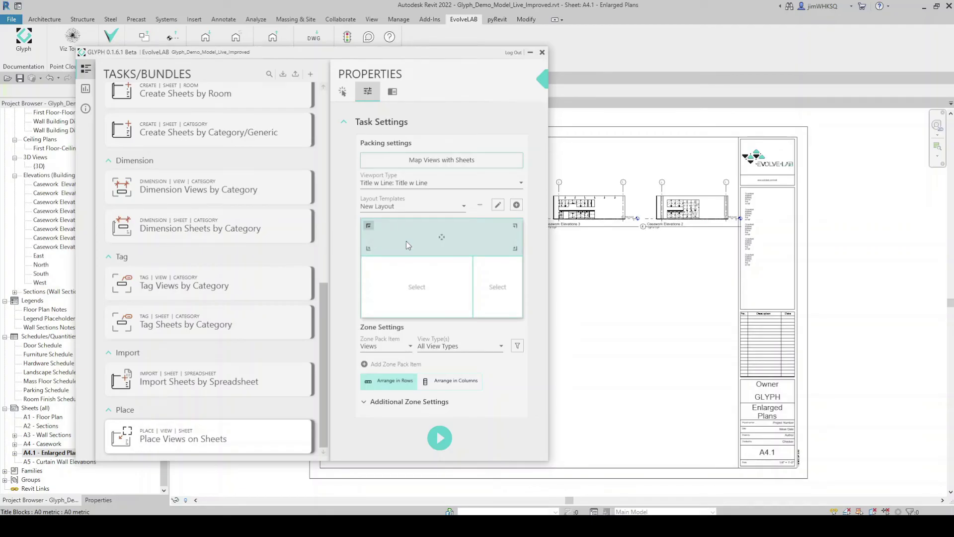
# Select the layout's upper full-width zone and set its view type to Elevation.
pyautogui.click(416, 278)
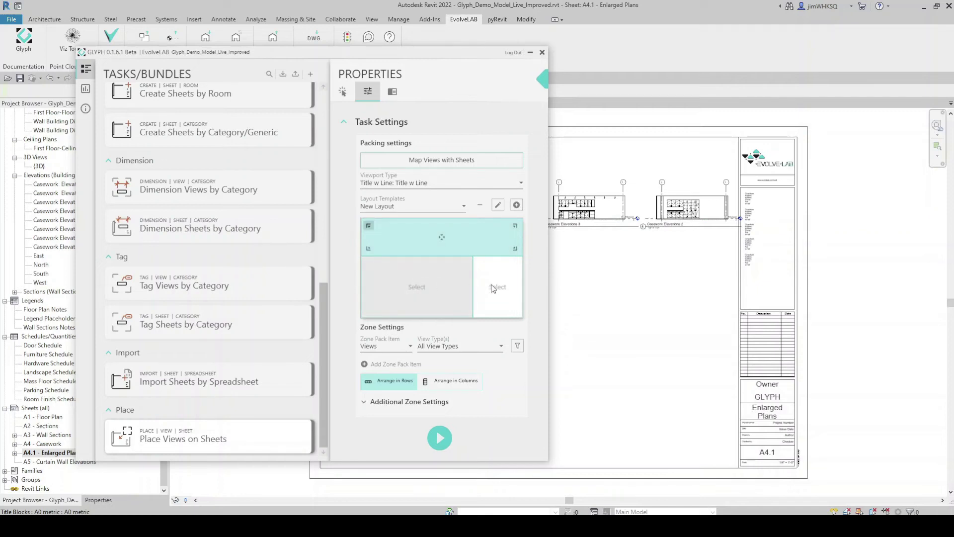
pyautogui.click(496, 280)
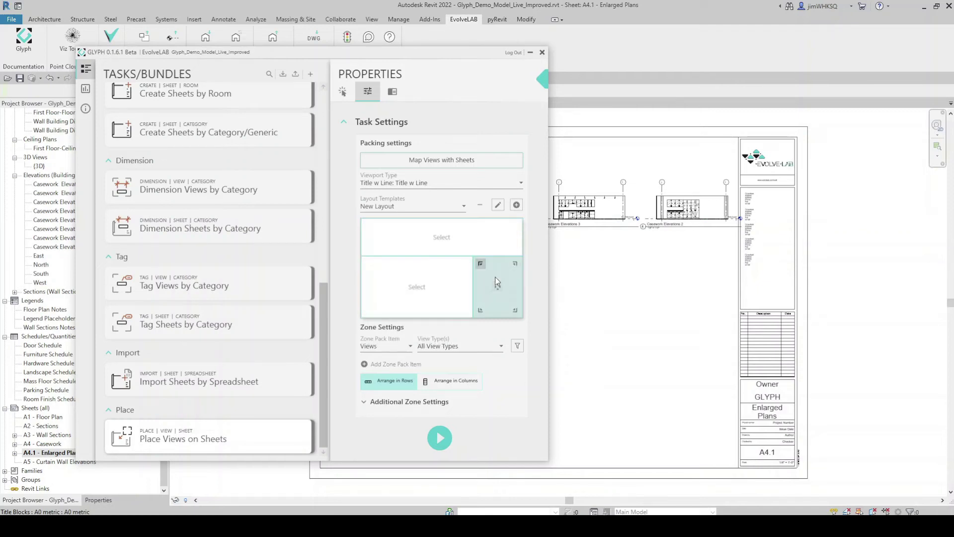
pyautogui.click(401, 234)
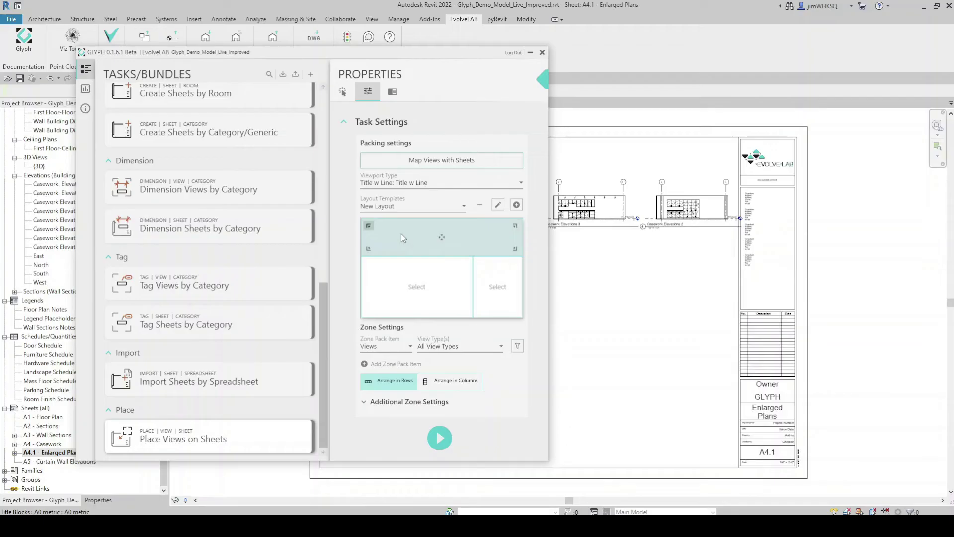
pyautogui.click(503, 345)
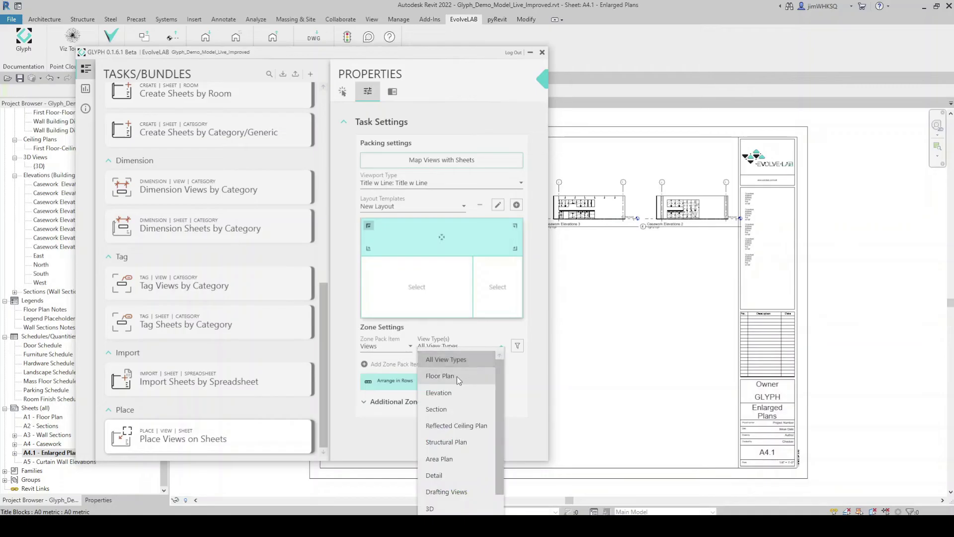
pyautogui.click(458, 376)
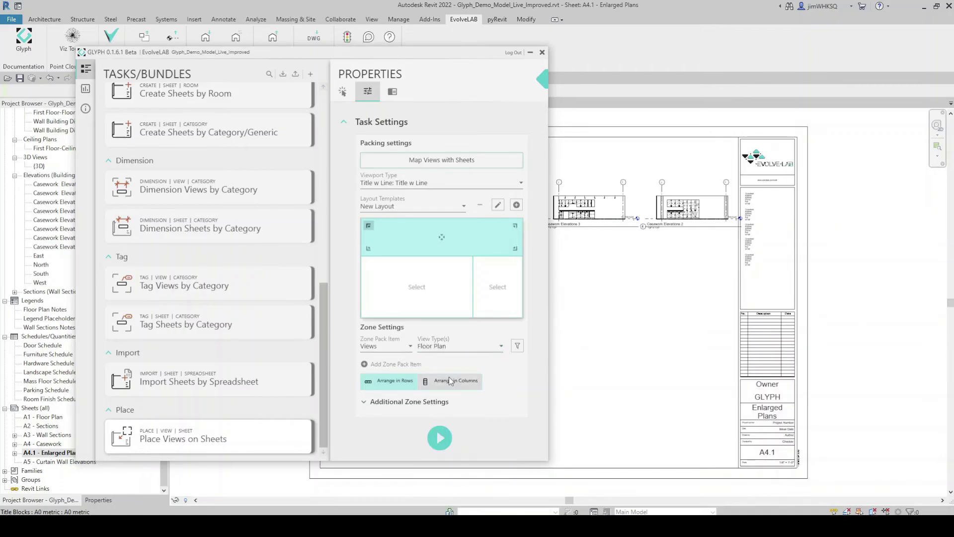
pyautogui.click(497, 350)
pyautogui.click(436, 379)
# Set the view type of the layout's wide lower-left zone to Floor Plan.
pyautogui.click(410, 294)
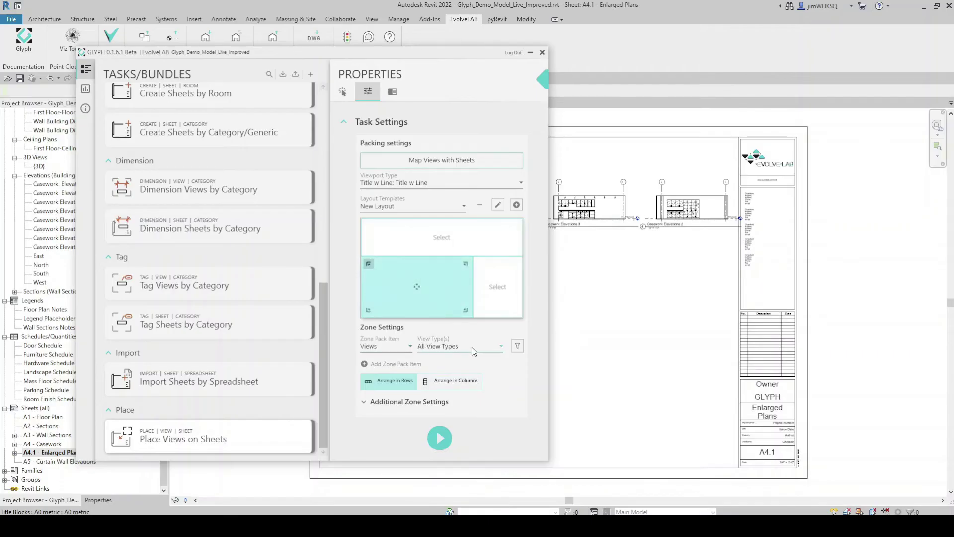
pyautogui.click(500, 347)
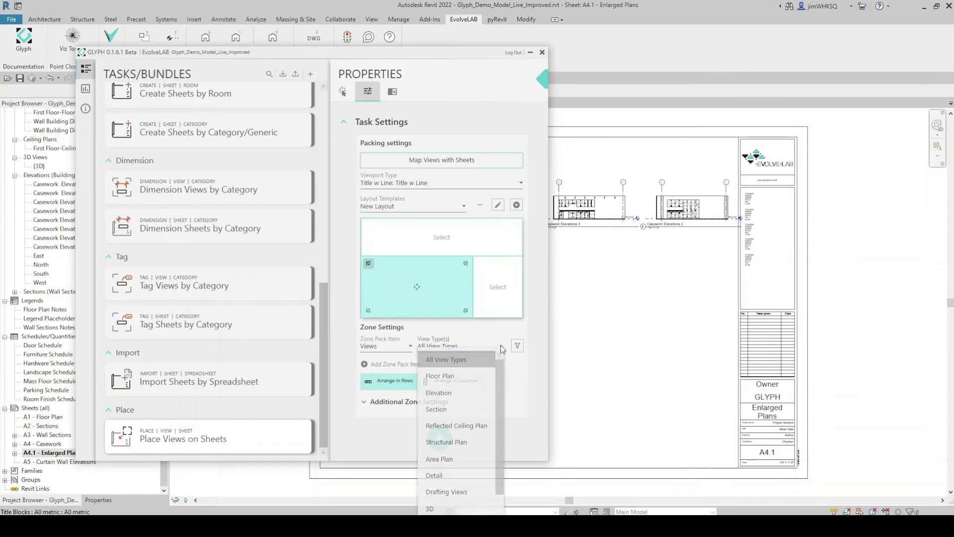
pyautogui.click(451, 379)
# Set the layout's narrow lower-right zone to pack the Floor Plan Notes legend.
pyautogui.click(490, 306)
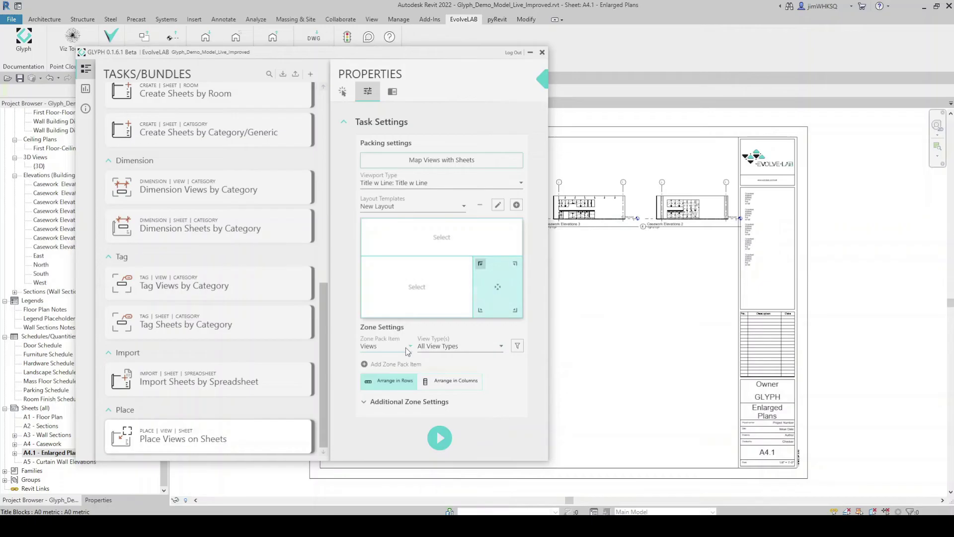
pyautogui.click(406, 350)
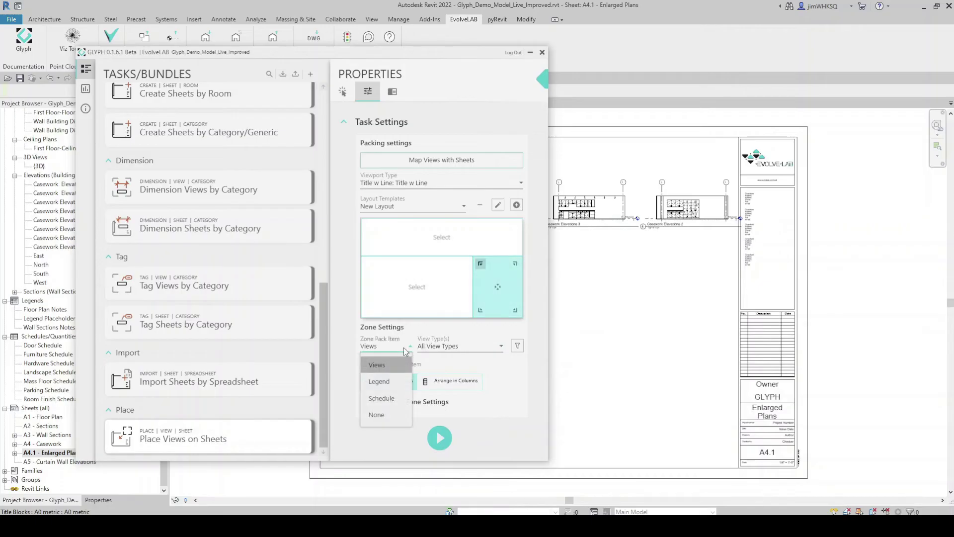
pyautogui.click(383, 381)
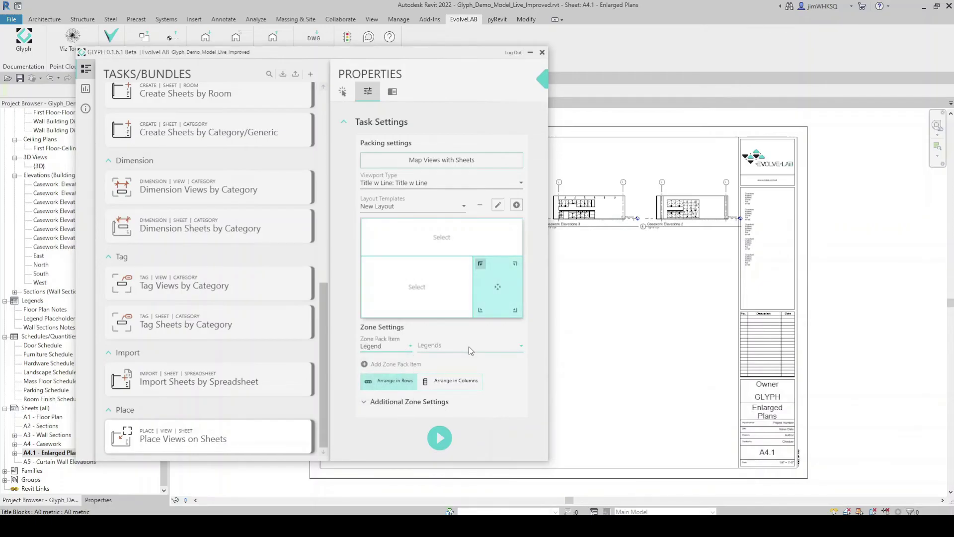
pyautogui.click(497, 344)
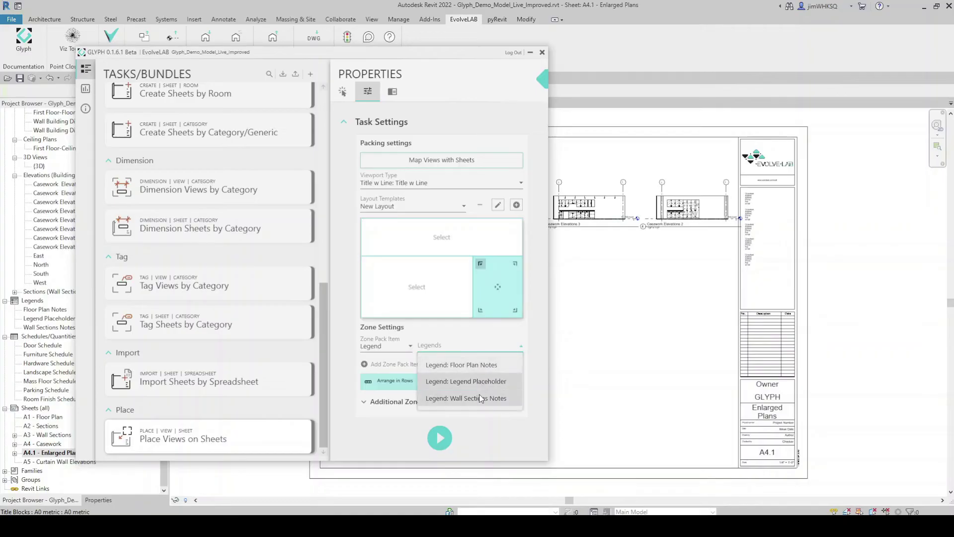
pyautogui.click(470, 365)
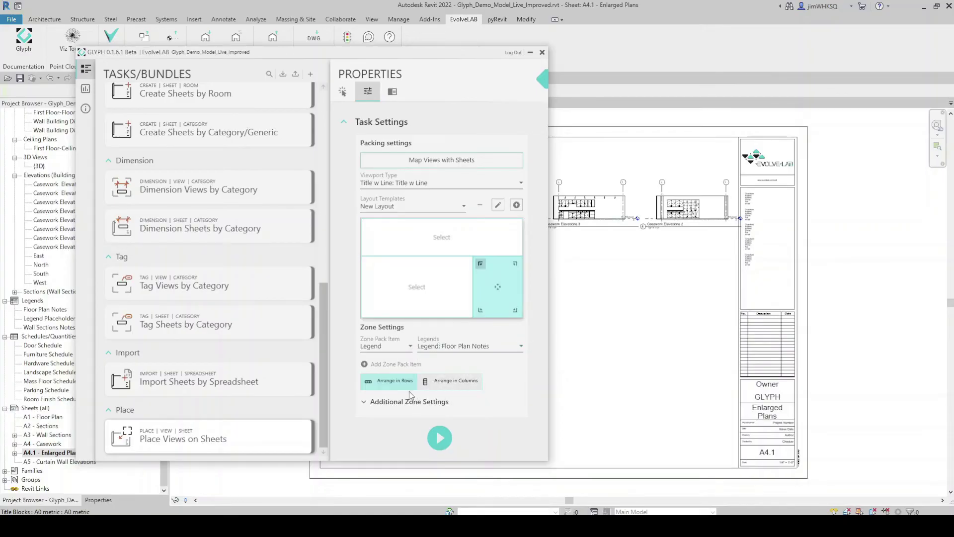
# Expand the legend zone's additional settings and examine the horizontal and vertical spacing options.
pyautogui.click(364, 402)
pyautogui.scroll(-2, 364, 402)
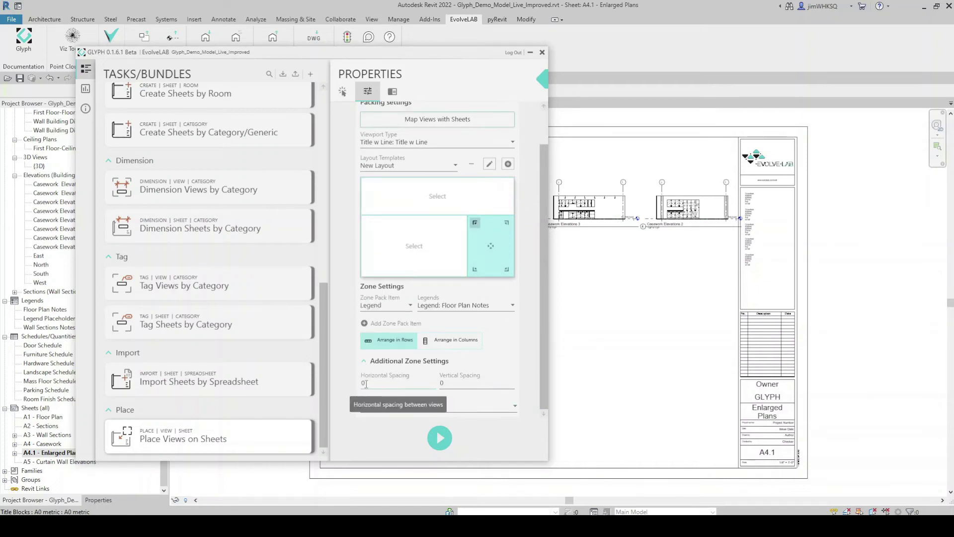
pyautogui.click(366, 384)
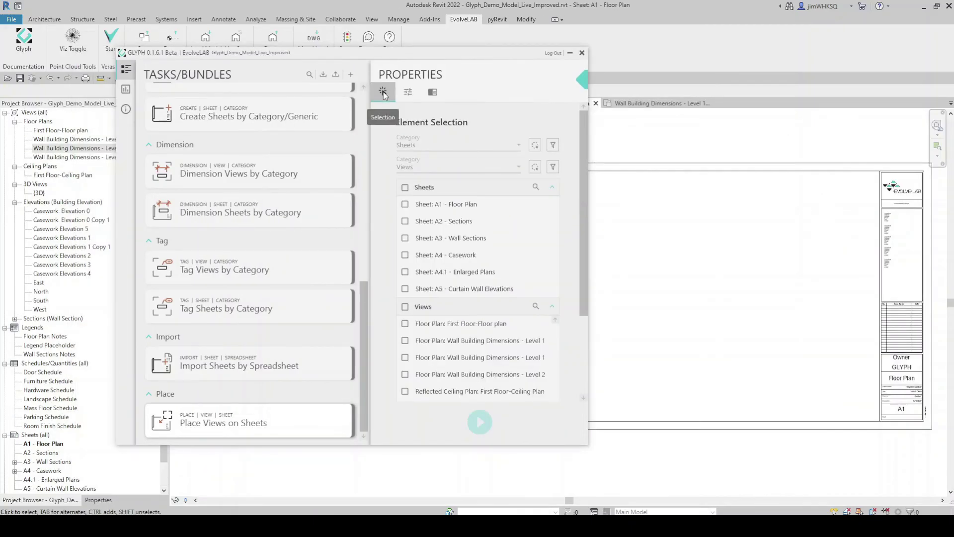
# Select sheet A1 - Floor Plan with the Level 1 - Callout 1 plan, Casework Elevation 0, Casework Elevation 5 and Casework Elevations 1.
pyautogui.click(406, 204)
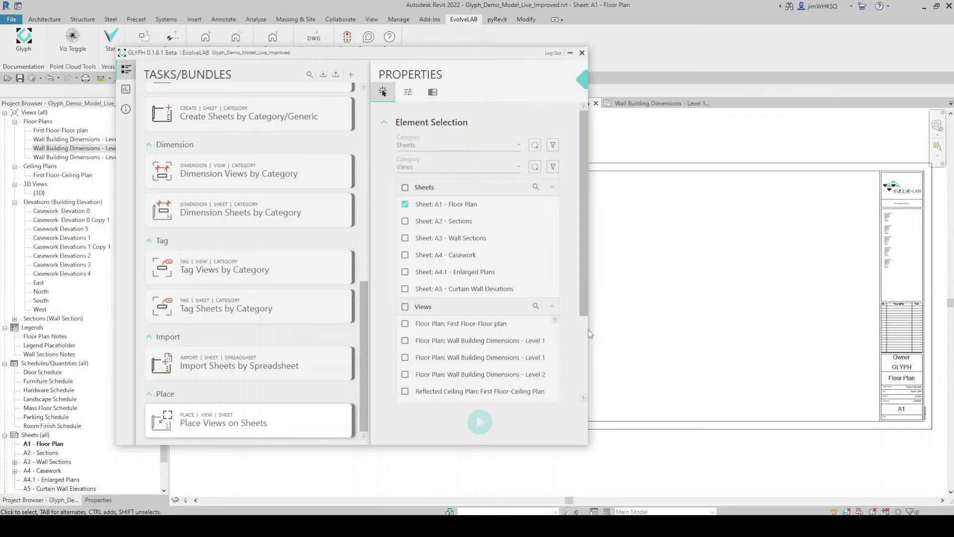
pyautogui.moveTo(588, 329); pyautogui.dragTo(629, 327)
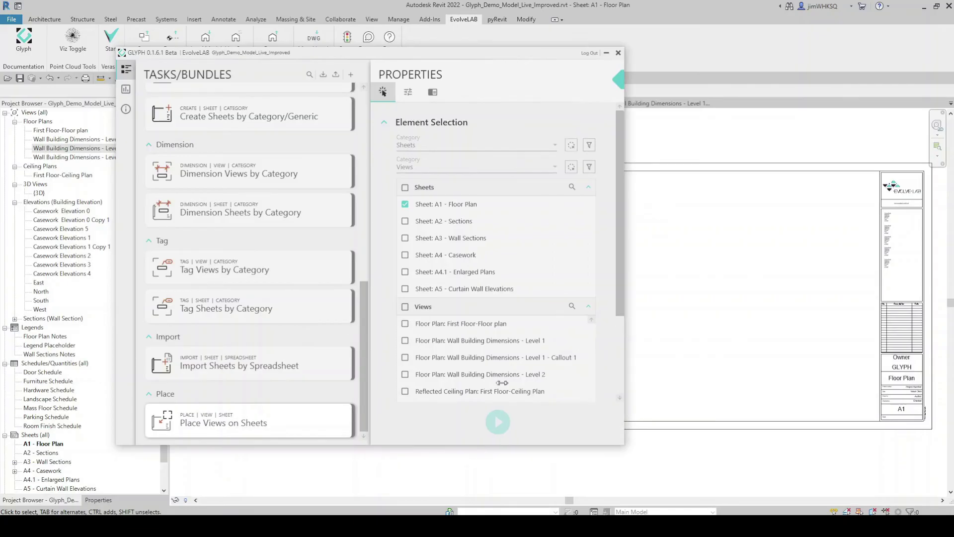
pyautogui.click(405, 357)
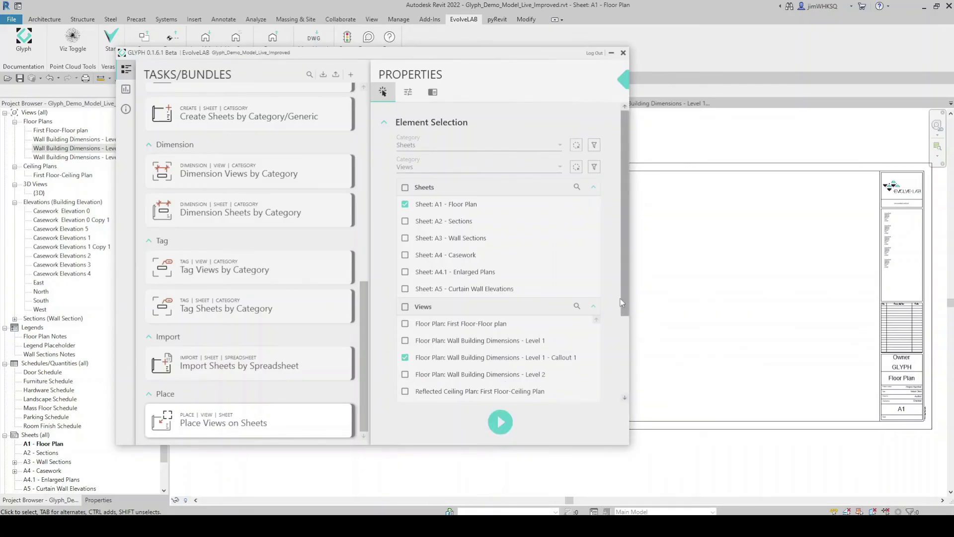
pyautogui.scroll(5, 581, 355)
pyautogui.click(405, 341)
pyautogui.click(405, 374)
pyautogui.click(405, 391)
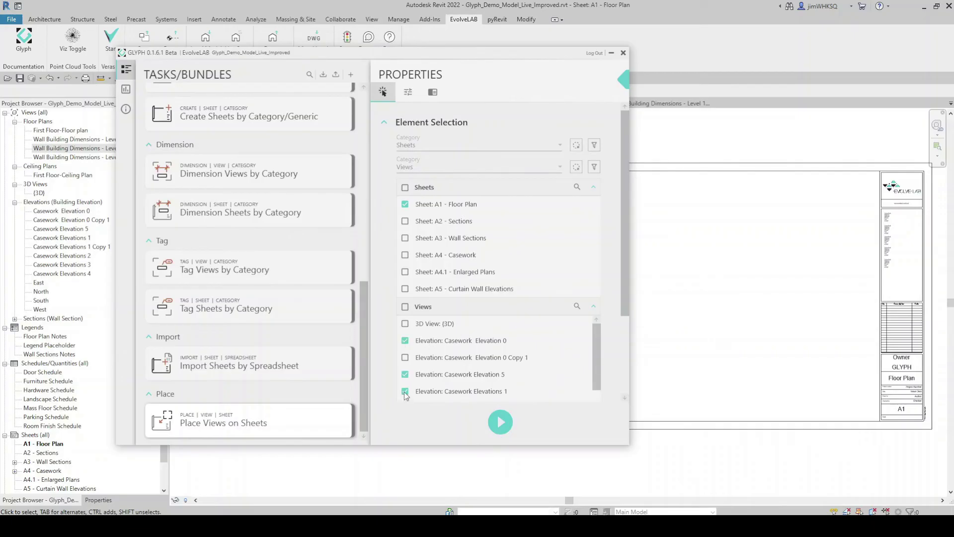
# Map all four selected views to sheet A1 - Floor Plan and run the Place Views on Sheets task with New Layout.
pyautogui.click(408, 93)
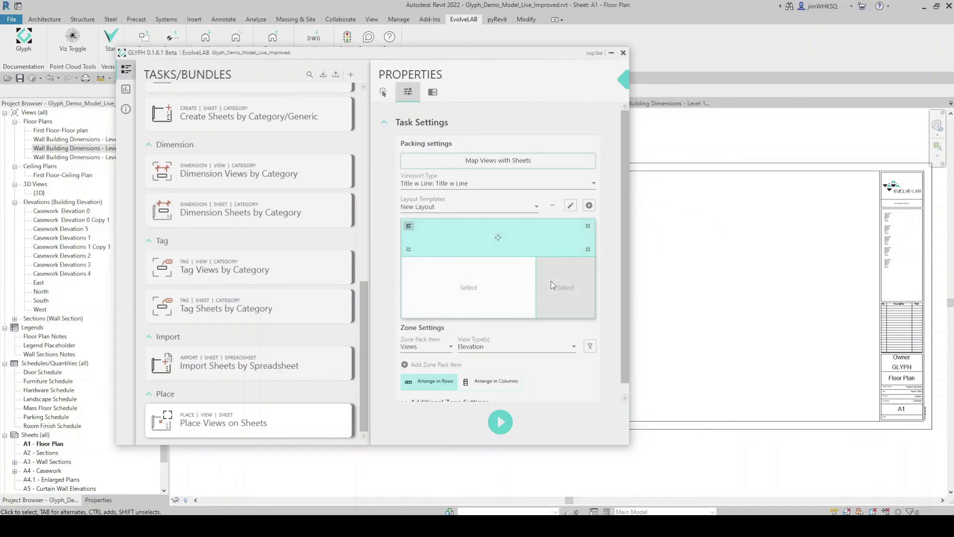
pyautogui.click(488, 162)
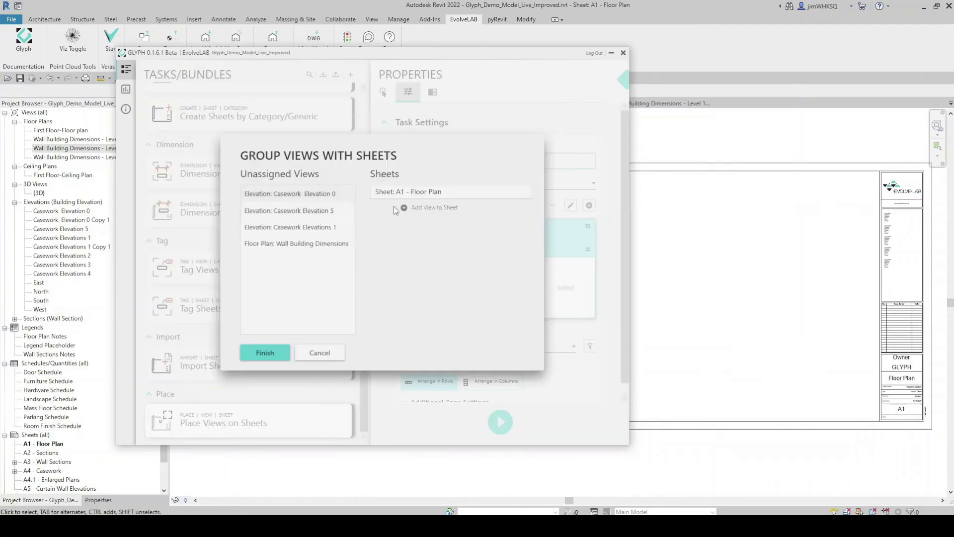
pyautogui.click(405, 207)
pyautogui.click(404, 225)
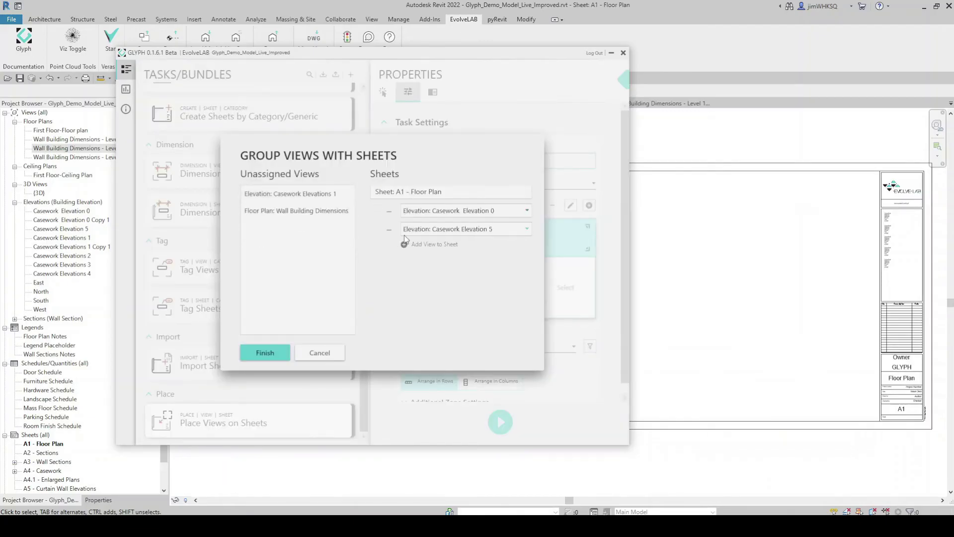
pyautogui.click(404, 244)
pyautogui.click(404, 263)
pyautogui.click(243, 354)
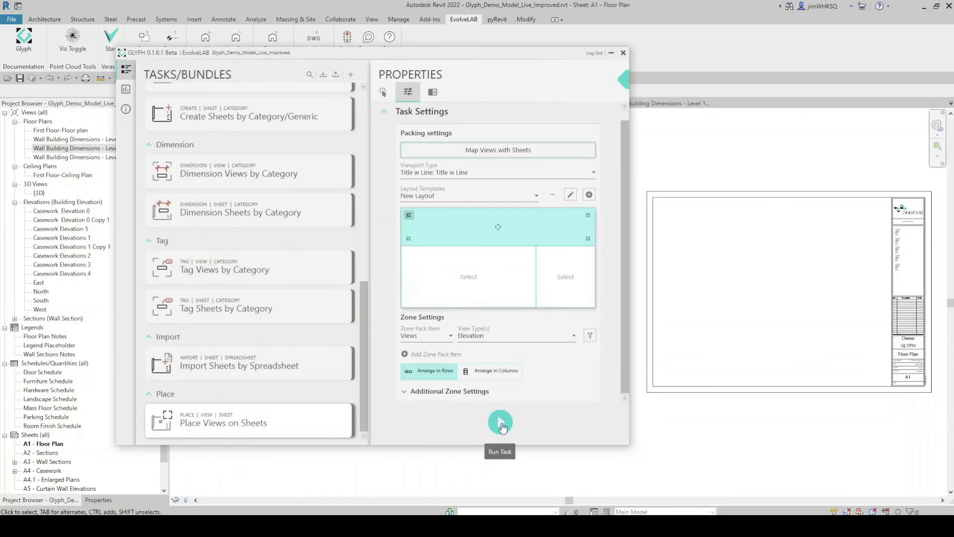
pyautogui.click(501, 430)
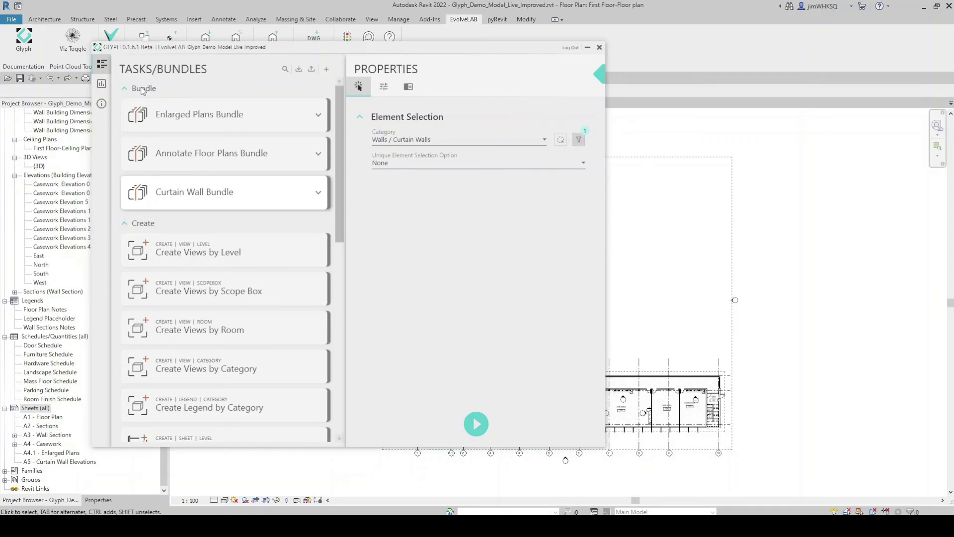
pyautogui.moveTo(295, 196)
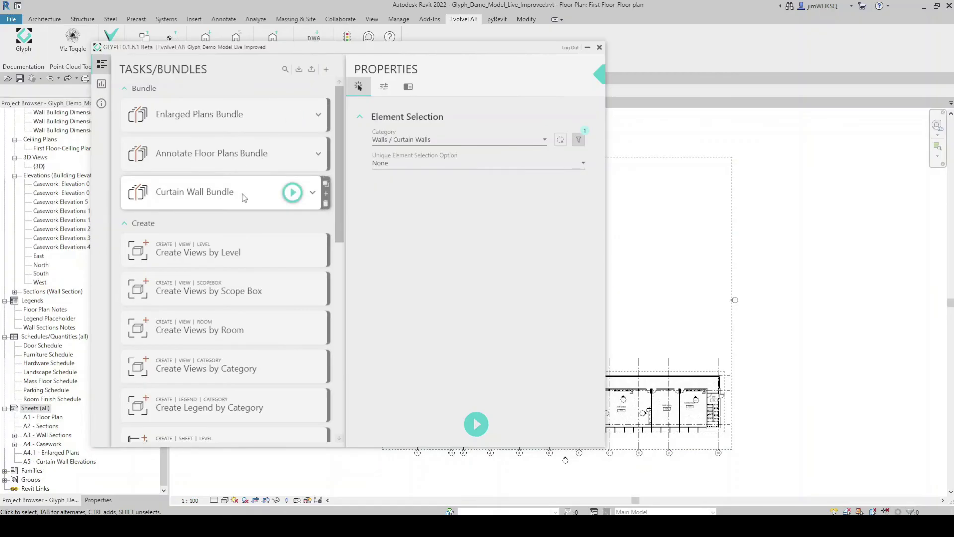
# Expand the Curtain Wall Bundle's task list and export the selected bundles to a Glyph file (*.glyph) in Documents.
pyautogui.click(313, 195)
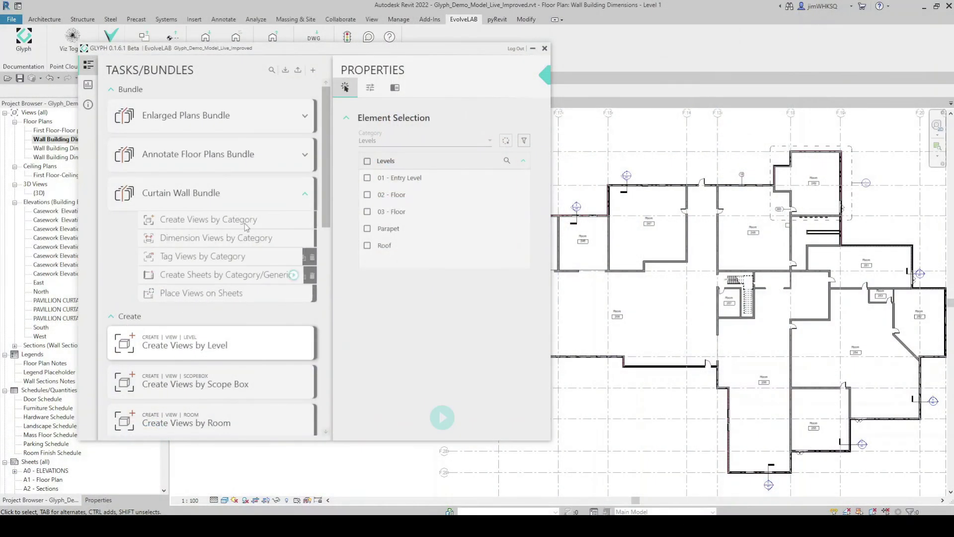
pyautogui.click(298, 70)
pyautogui.click(246, 153)
pyautogui.click(245, 169)
pyautogui.click(245, 186)
pyautogui.click(256, 361)
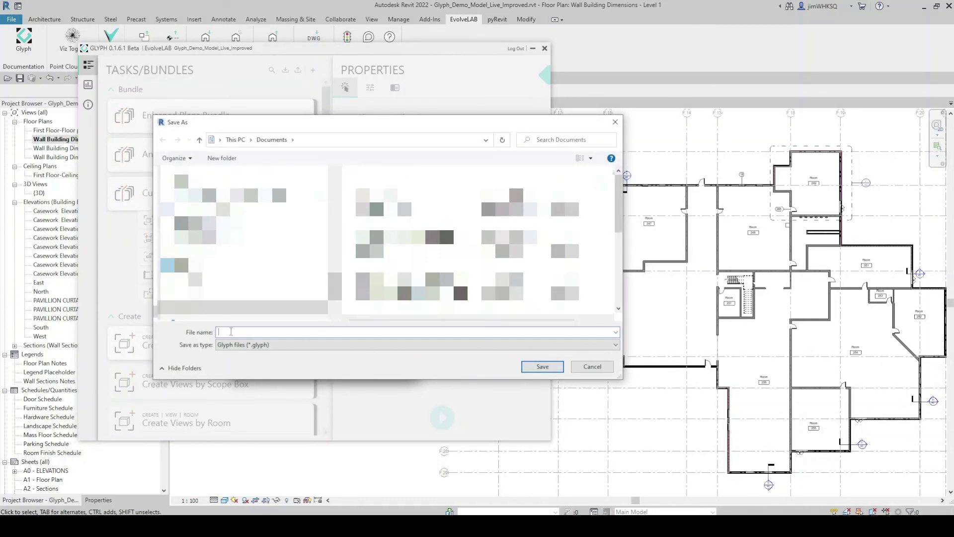
pyautogui.click(543, 368)
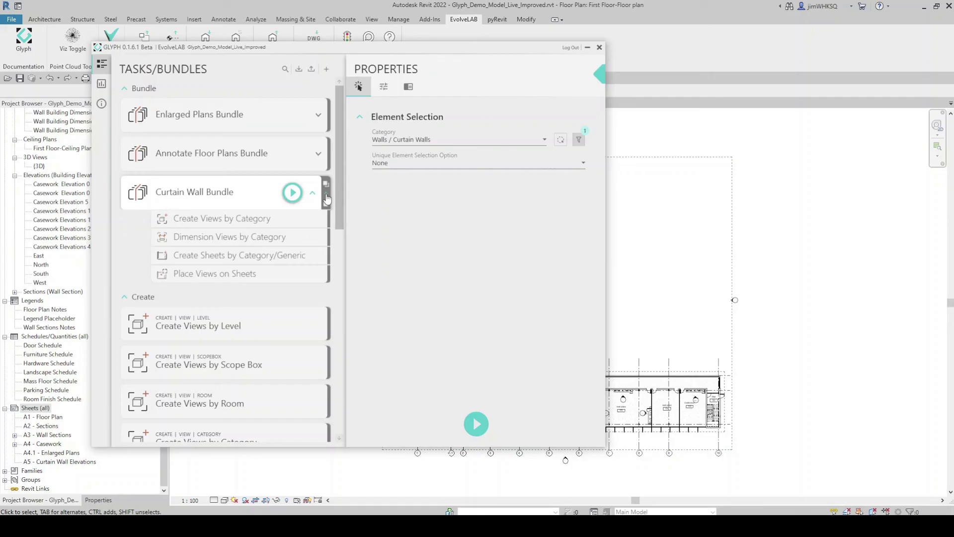
# Move the Tag Views by Category task into the Curtain Wall Bundle.
pyautogui.click(327, 199)
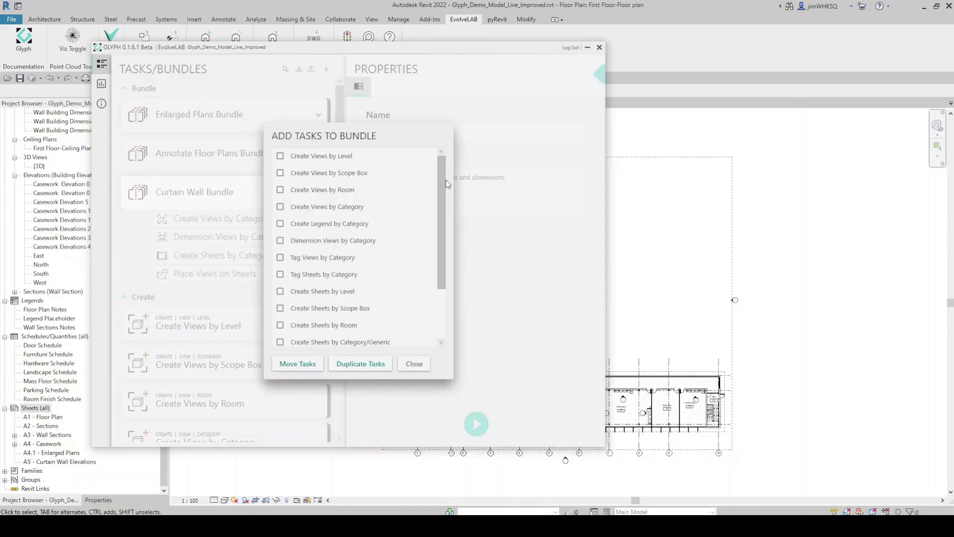
pyautogui.moveTo(443, 185)
pyautogui.mouseDown()
pyautogui.moveTo(442, 248)
pyautogui.moveTo(444, 170)
pyautogui.mouseUp()
pyautogui.click(296, 364)
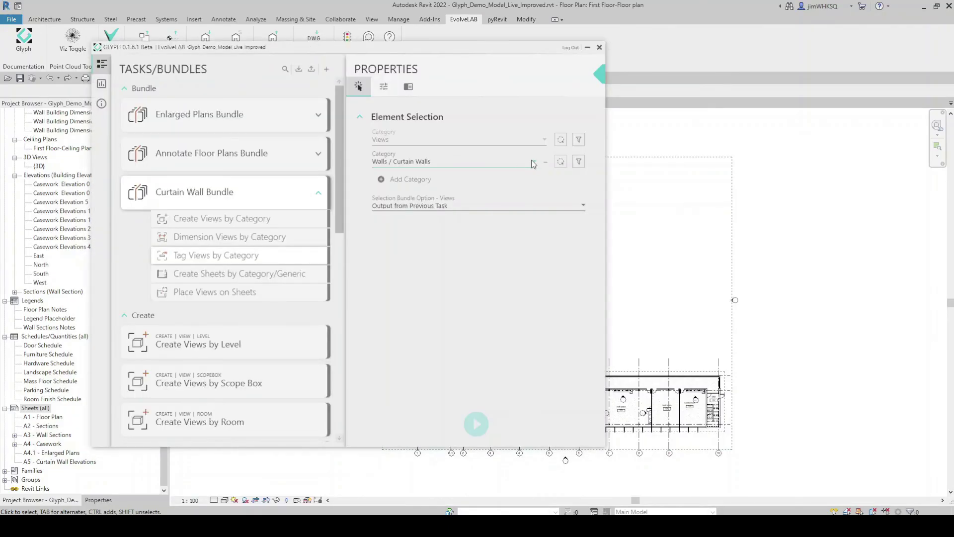
# Change the bundle's Tag Views by Category element category to Curtain Panels.
pyautogui.click(533, 160)
pyautogui.scroll(3, 447, 258)
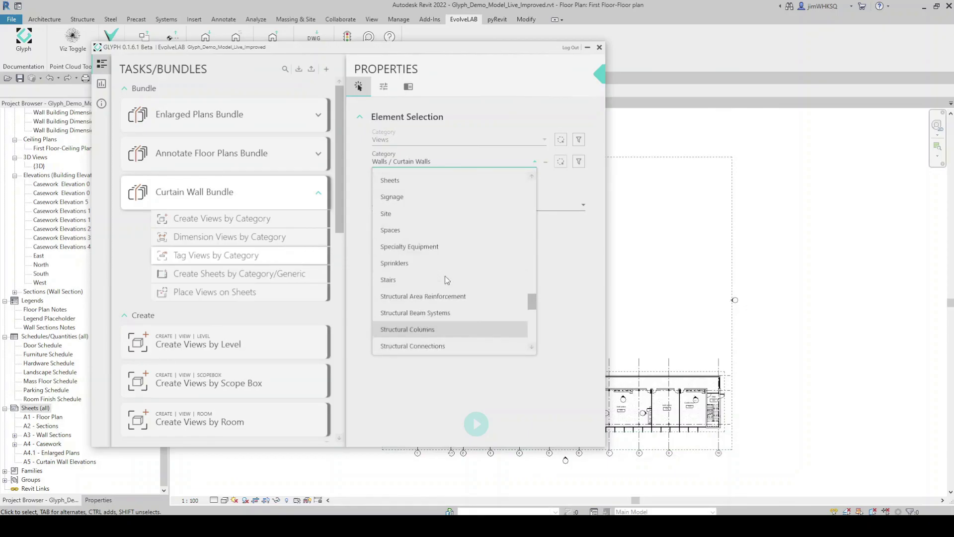
pyautogui.moveTo(531, 300); pyautogui.dragTo(524, 189)
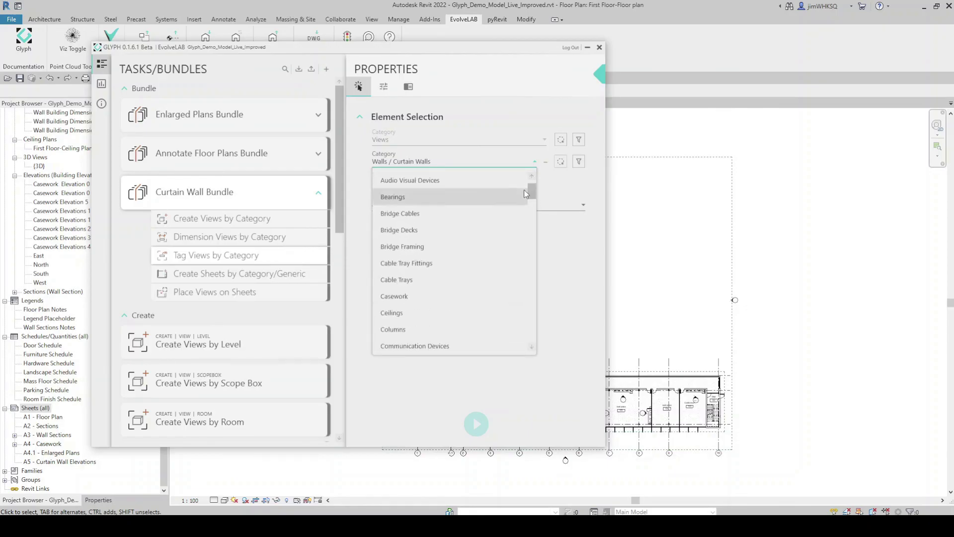
pyautogui.scroll(-3, 412, 325)
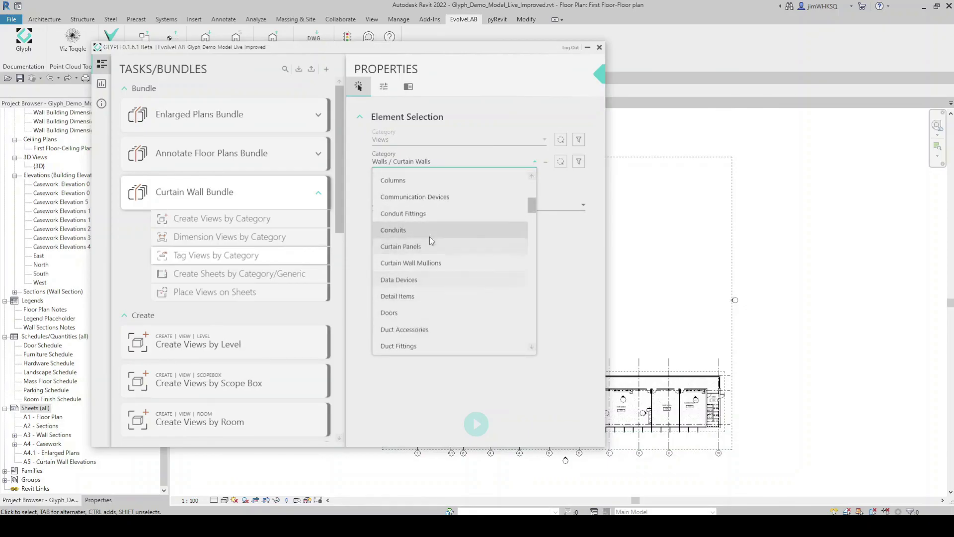
pyautogui.click(409, 246)
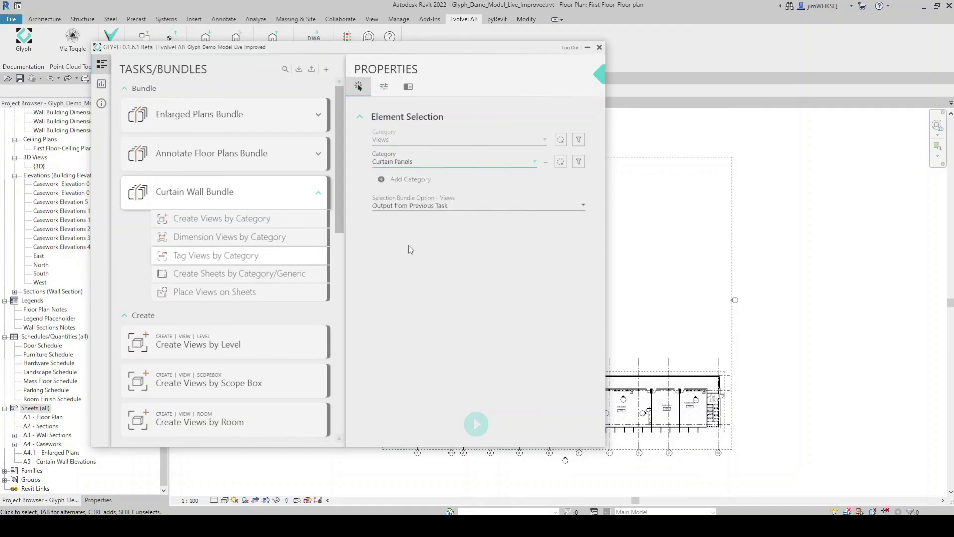
# Pick the three pavilion curtain walls around Lounge 120 for Create Views by Category and run the Curtain Wall Bundle.
pyautogui.moveTo(282, 222)
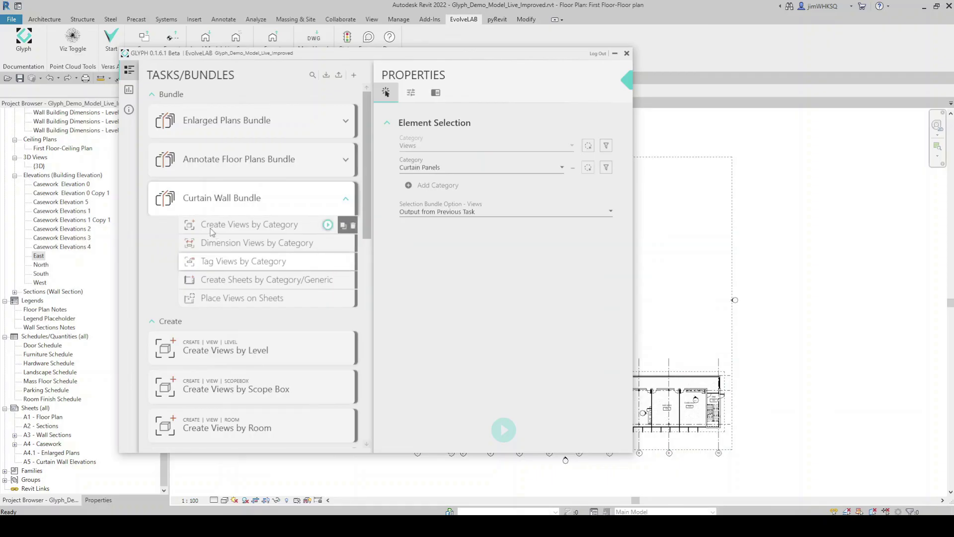
pyautogui.click(311, 225)
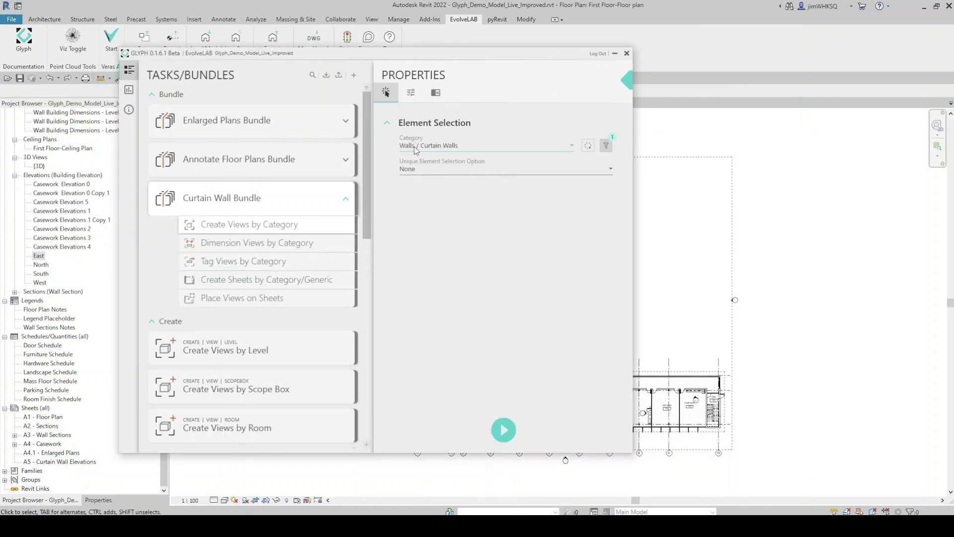
pyautogui.click(589, 147)
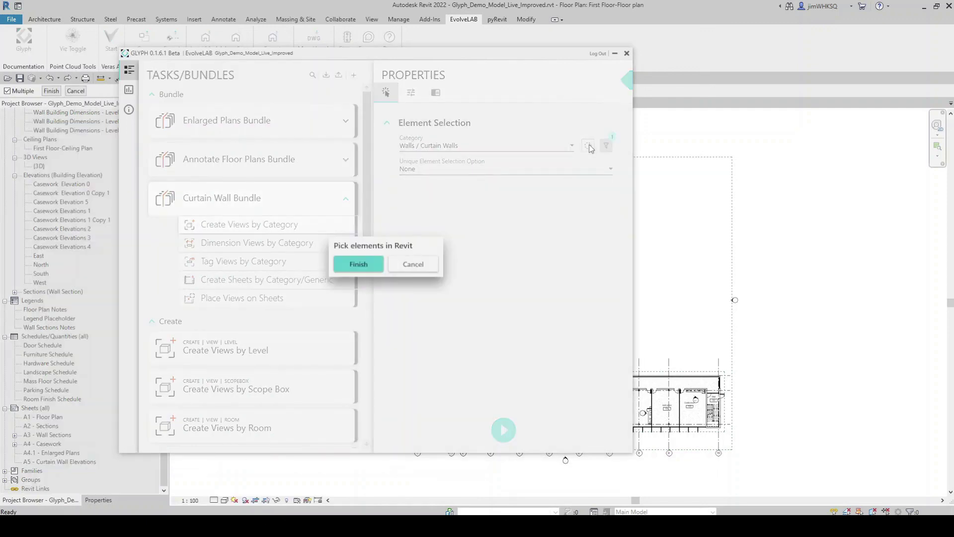
pyautogui.moveTo(676, 316); pyautogui.dragTo(829, 270, button='middle')
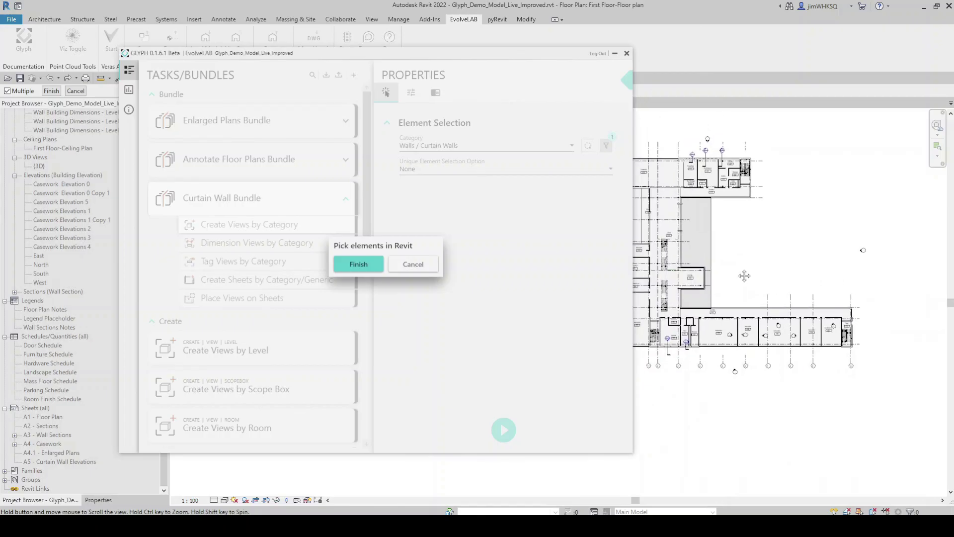
pyautogui.scroll(5, 691, 268)
pyautogui.scroll(2, 691, 269)
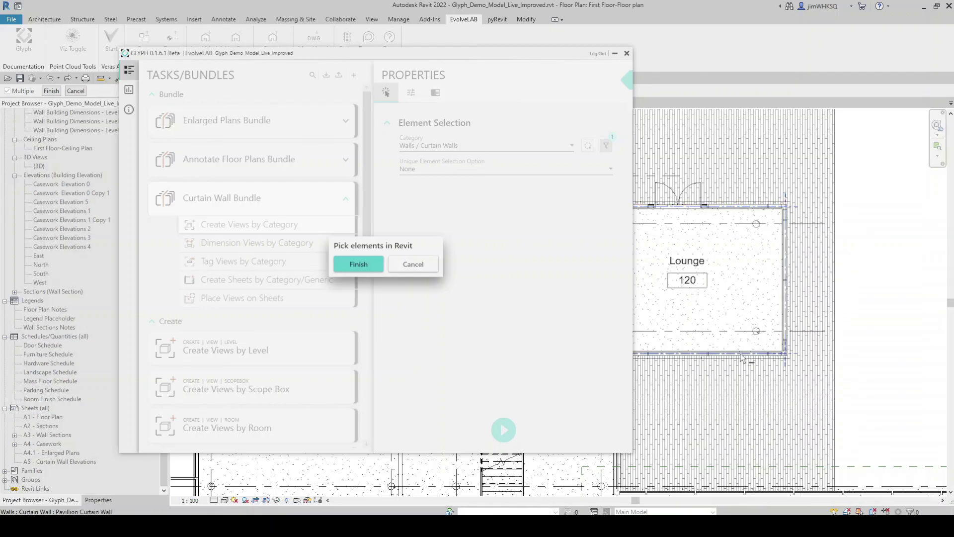
pyautogui.scroll(-3, 812, 298)
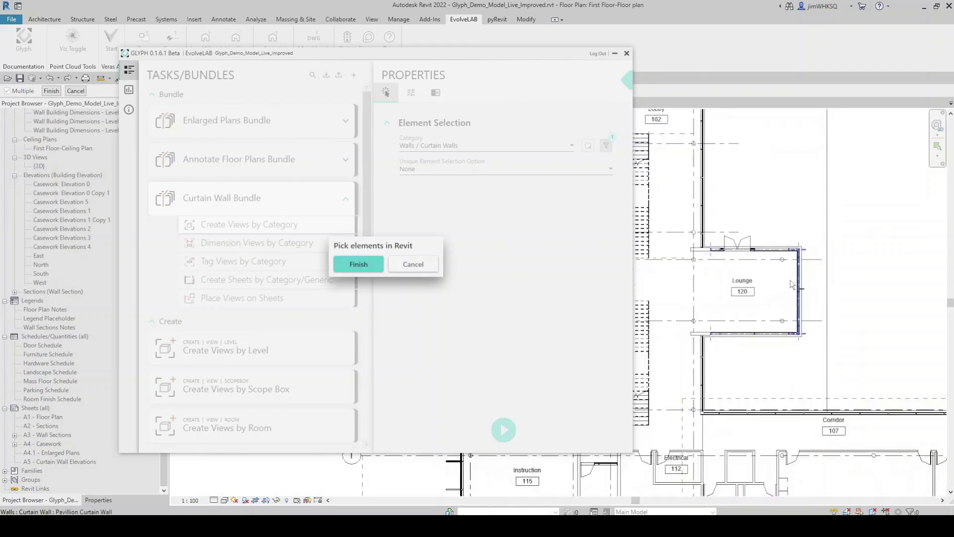
pyautogui.click(362, 265)
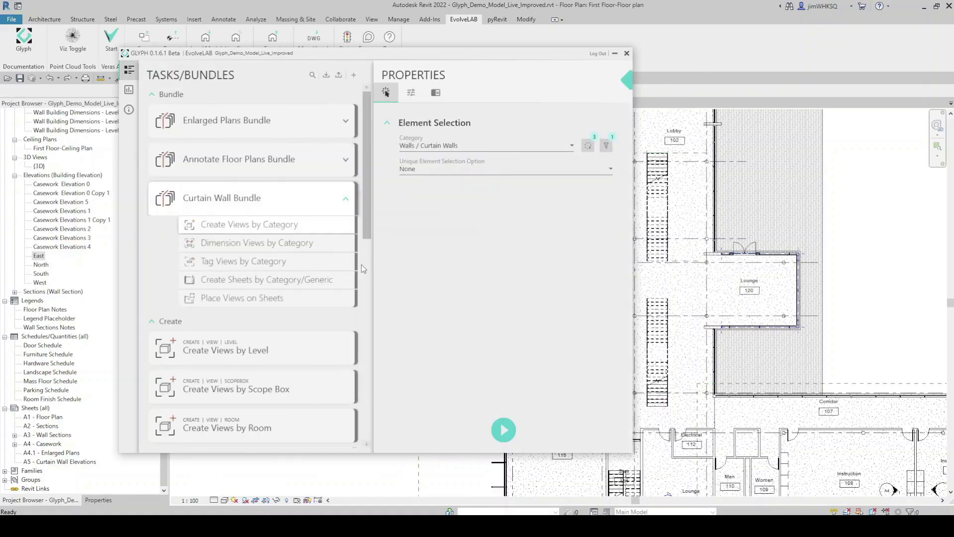
pyautogui.moveTo(320, 203)
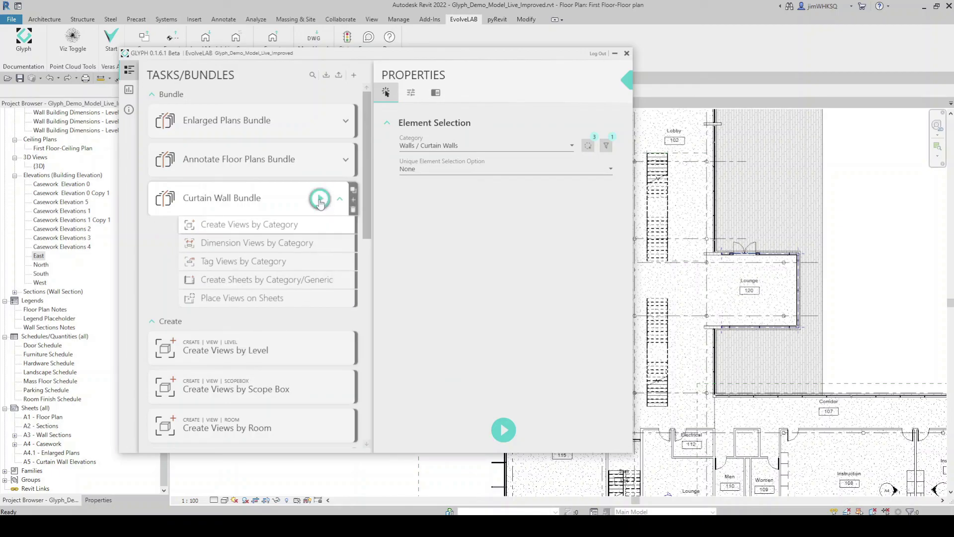
pyautogui.click(320, 200)
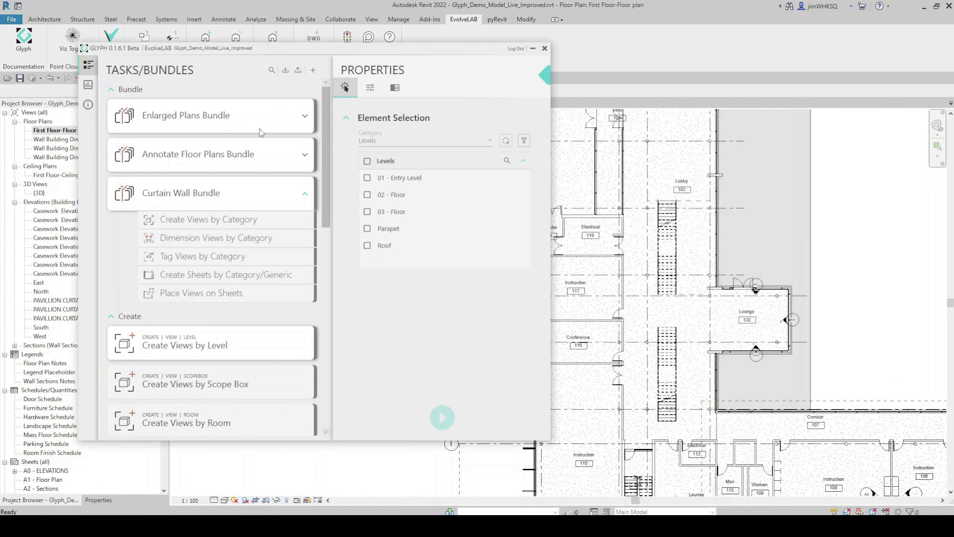
# Open sheet A0 - ELEVATIONS, minimize the Glyph window, and examine the dimensions and tags on the placed curtain wall elevations.
pyautogui.click(54, 471)
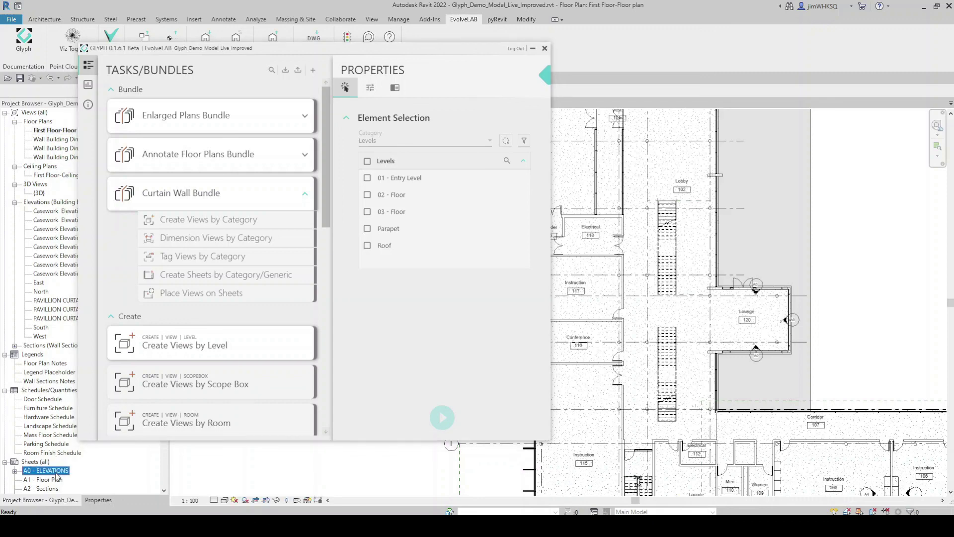
pyautogui.doubleClick(53, 471)
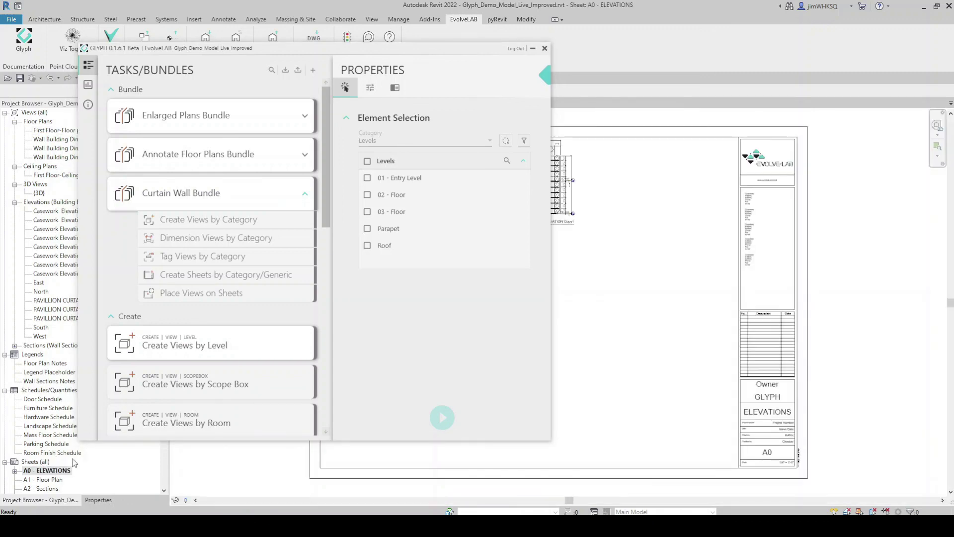
pyautogui.click(532, 50)
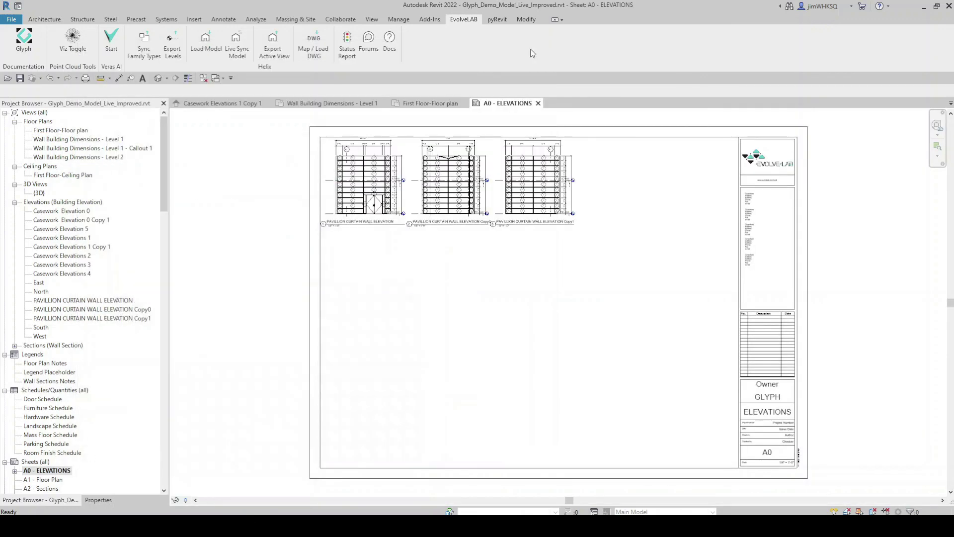
pyautogui.scroll(5, 395, 145)
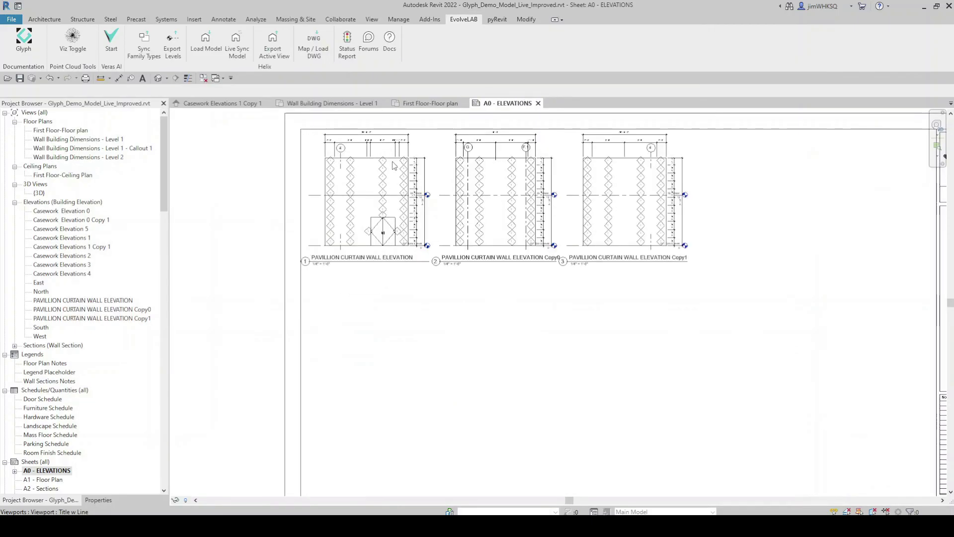
pyautogui.moveTo(446, 195); pyautogui.dragTo(430, 227, button='middle')
pyautogui.scroll(-1, 383, 251)
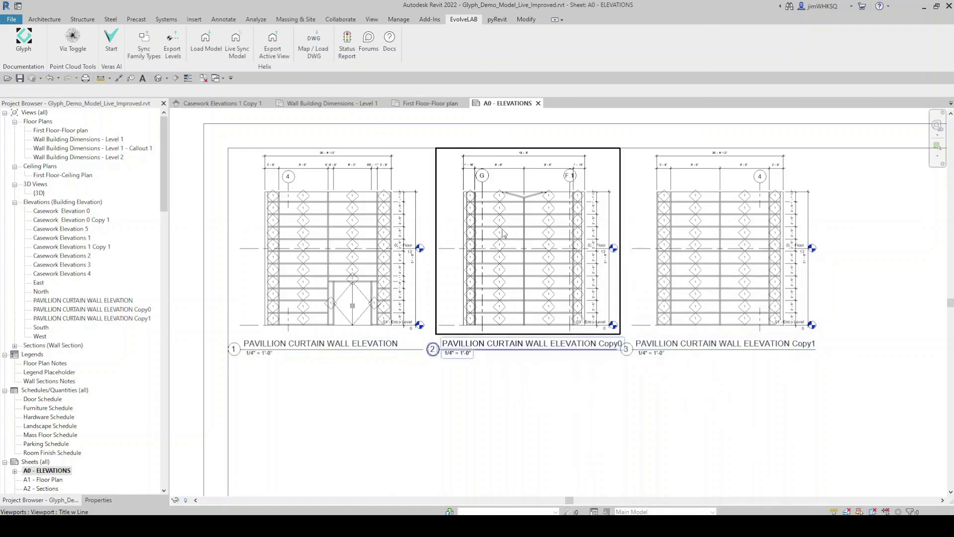
pyautogui.press('z')
pyautogui.press('f')
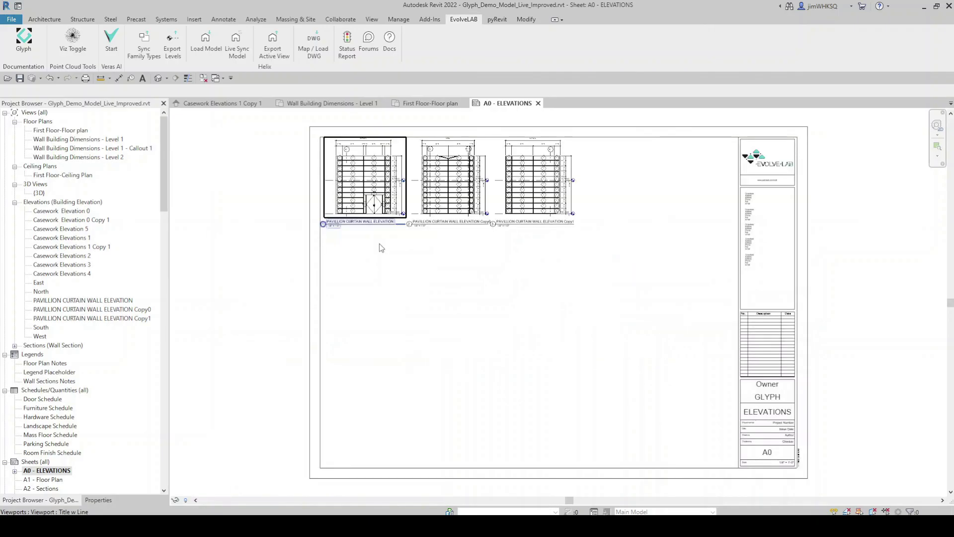